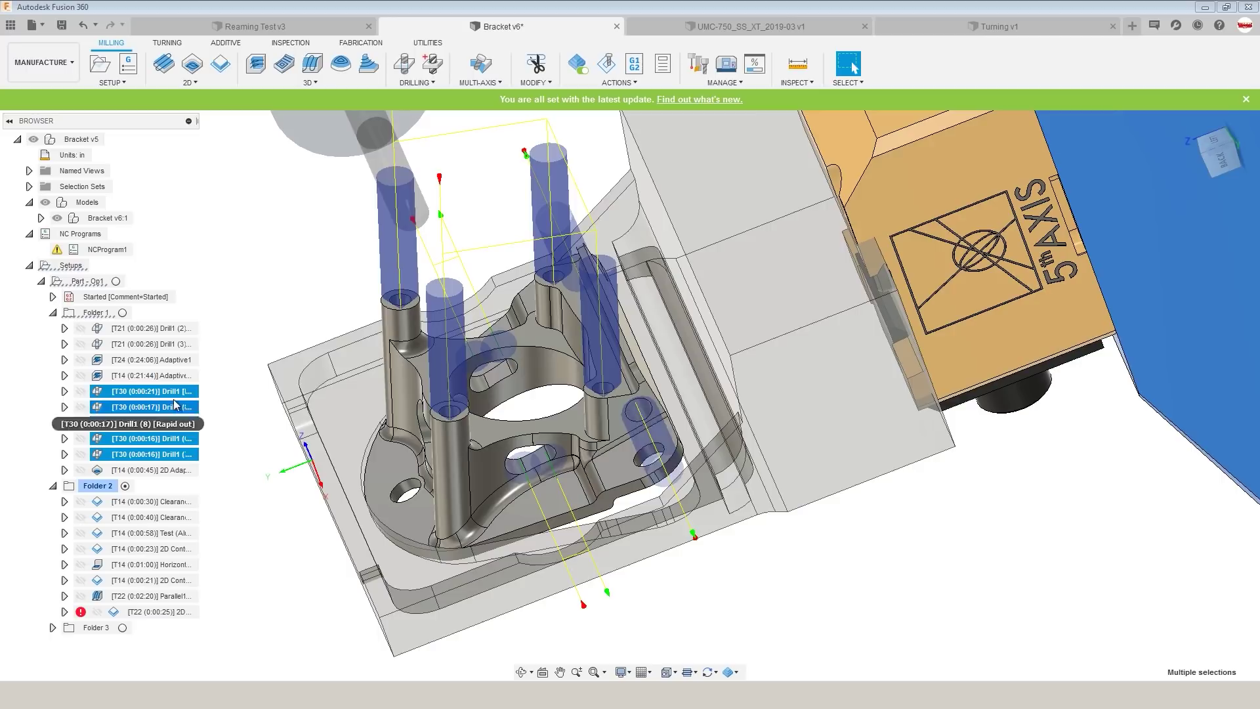
- Renumber the 3/16" chamfer mill, tool 30, to 42 in the Bracket v6 document tool library
left_click(704, 63)
left_click(341, 175)
left_click(357, 231)
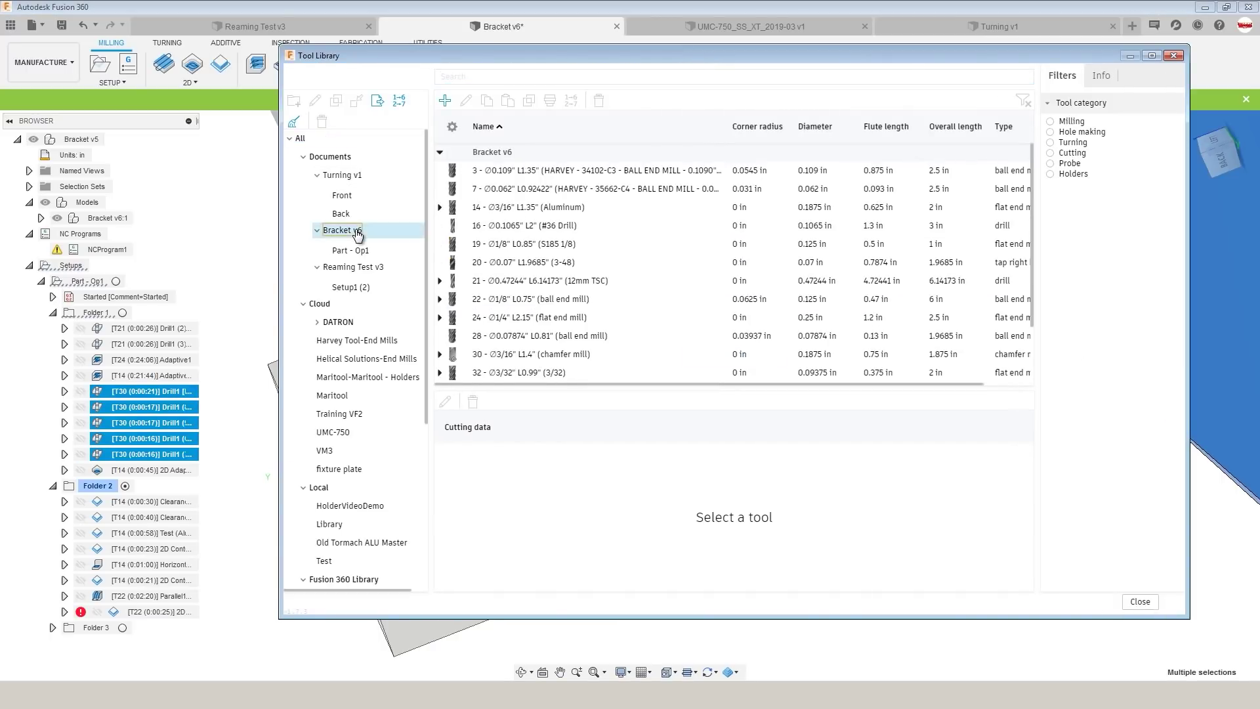
right_click(495, 354)
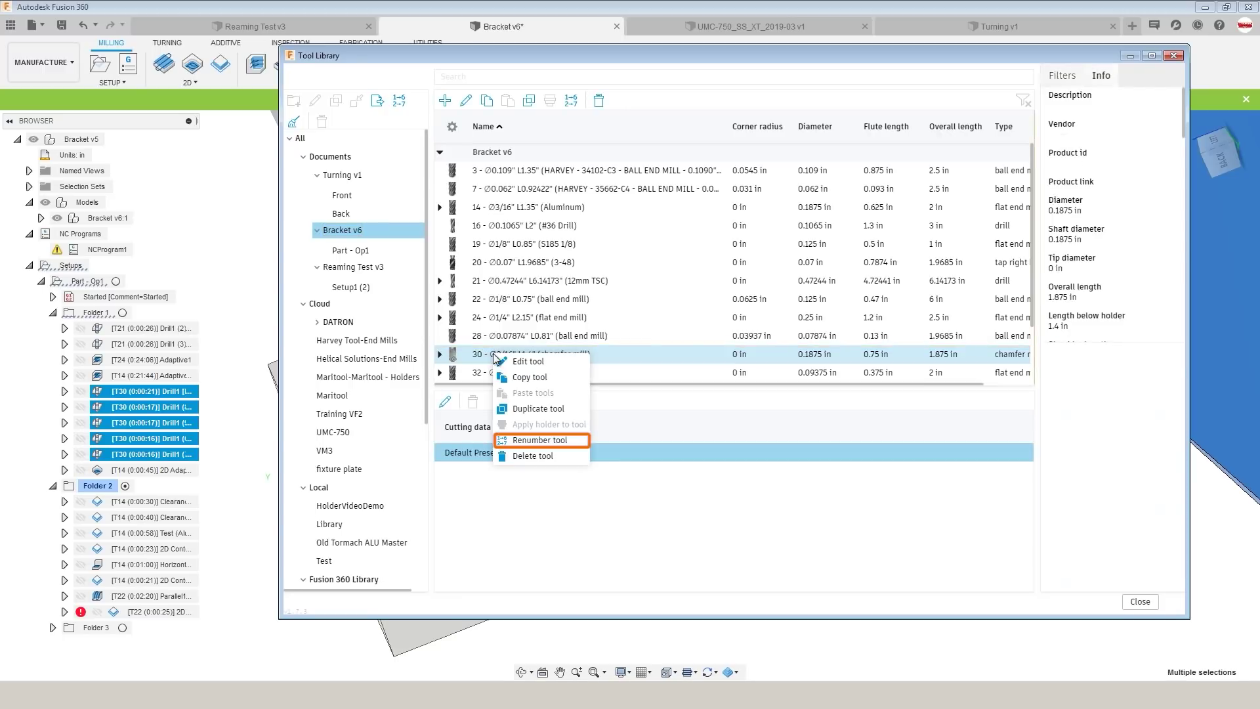
left_click(536, 441)
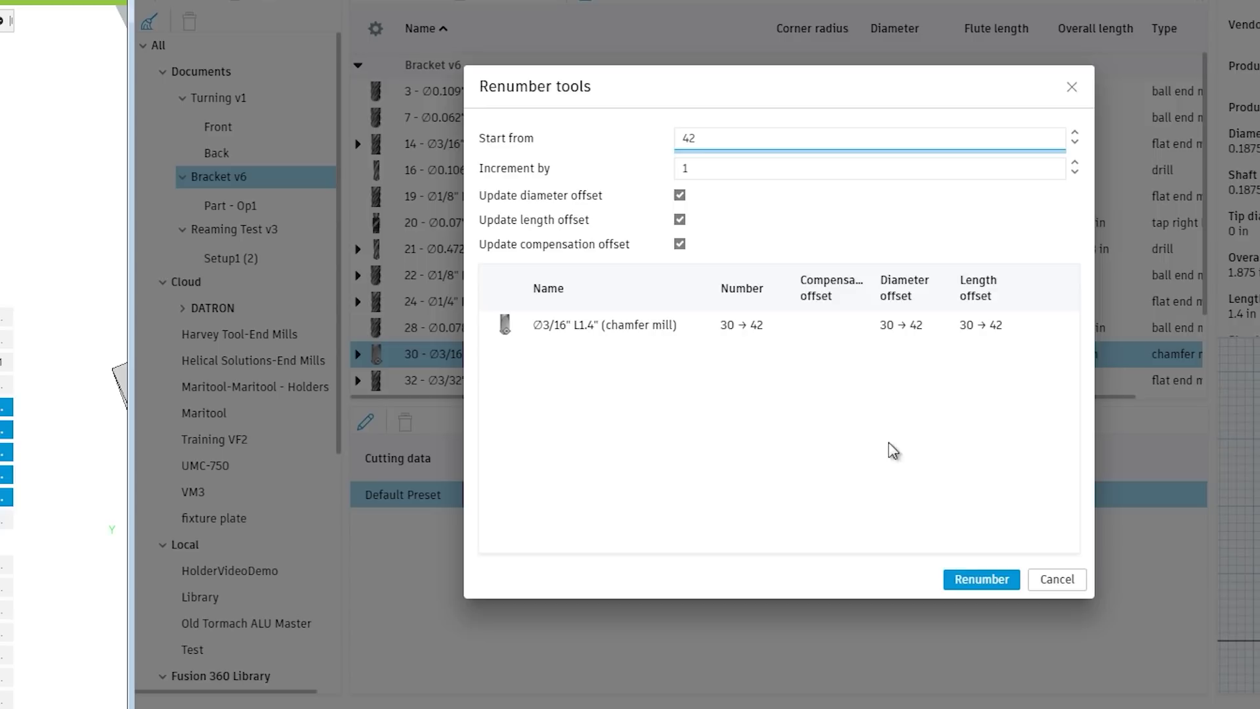
left_click(967, 591)
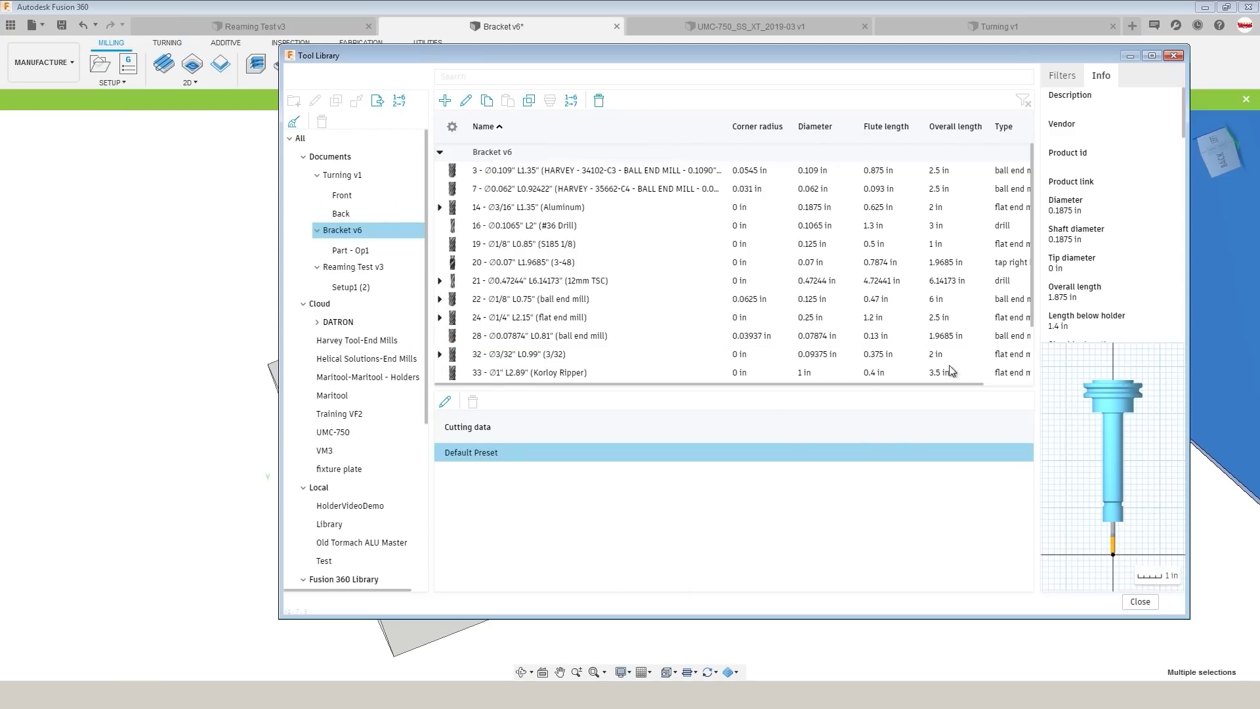
left_click(1174, 55)
left_click(248, 407)
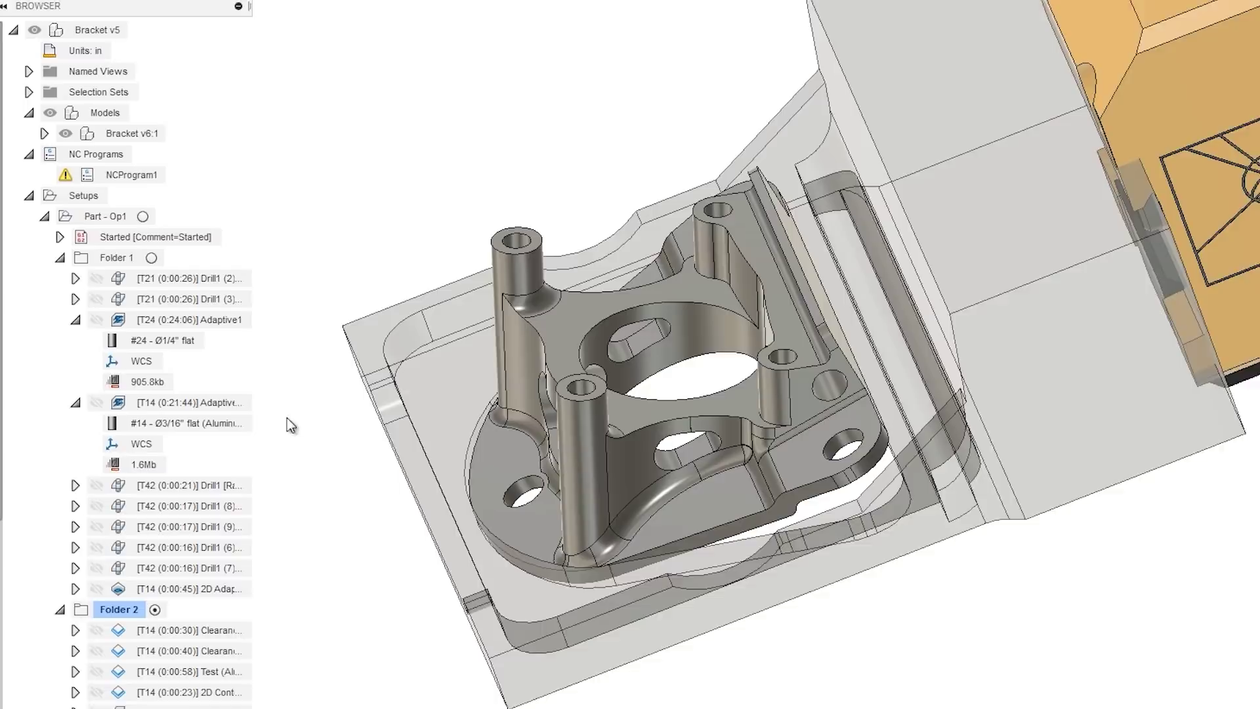
- Replace the second adaptive operation's tool with Adaptive1's #24 1/4" flat end mill, and undo the replacement
left_click_drag(126, 374, 138, 395)
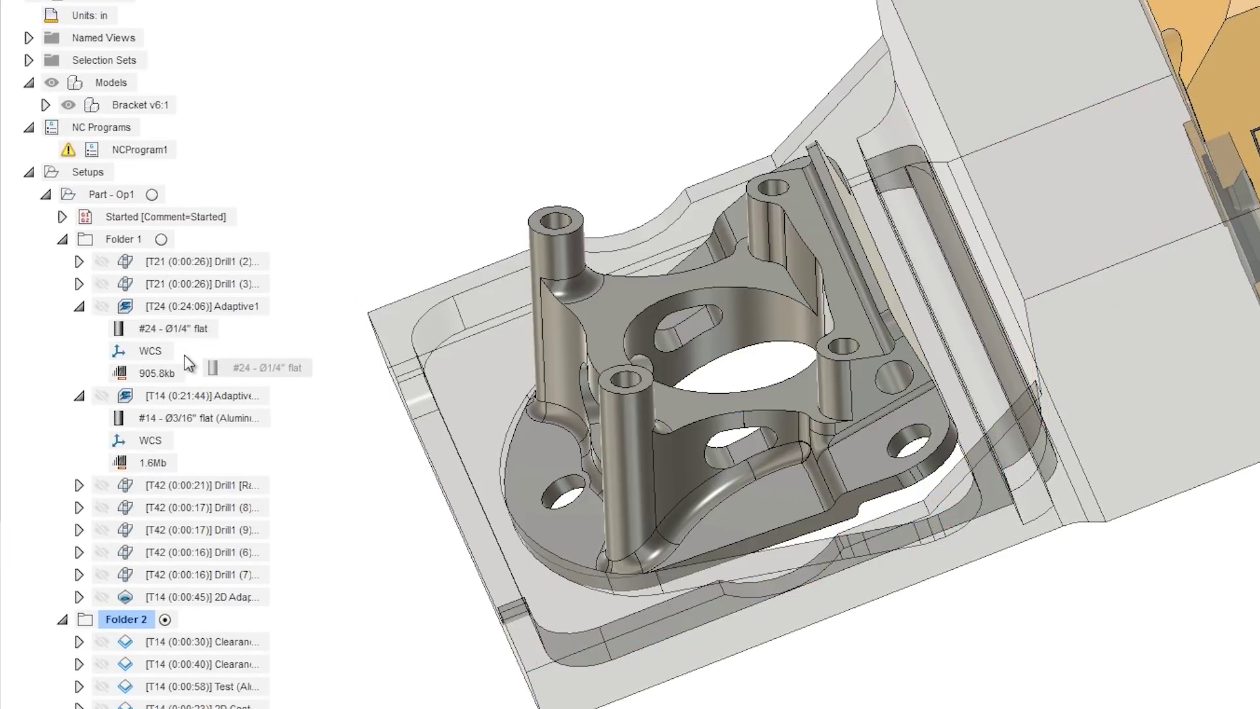
left_click_drag(184, 357, 180, 418)
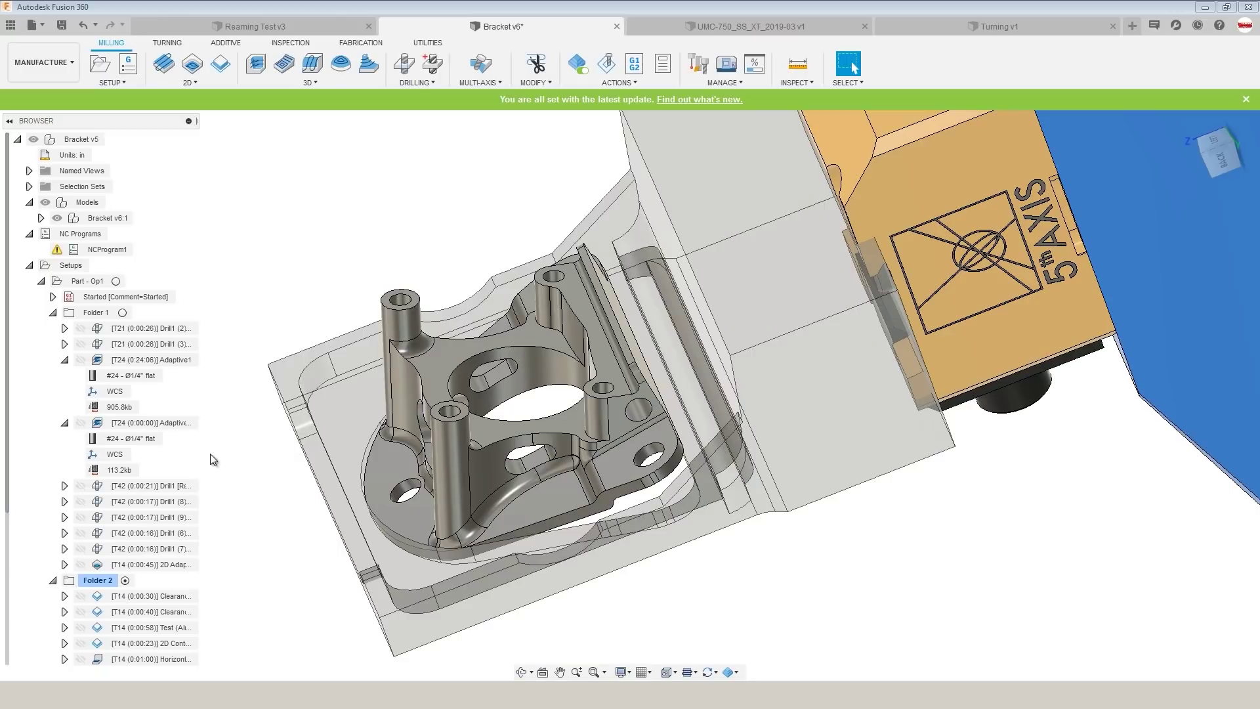
key("ctrl+z")
left_click(193, 417)
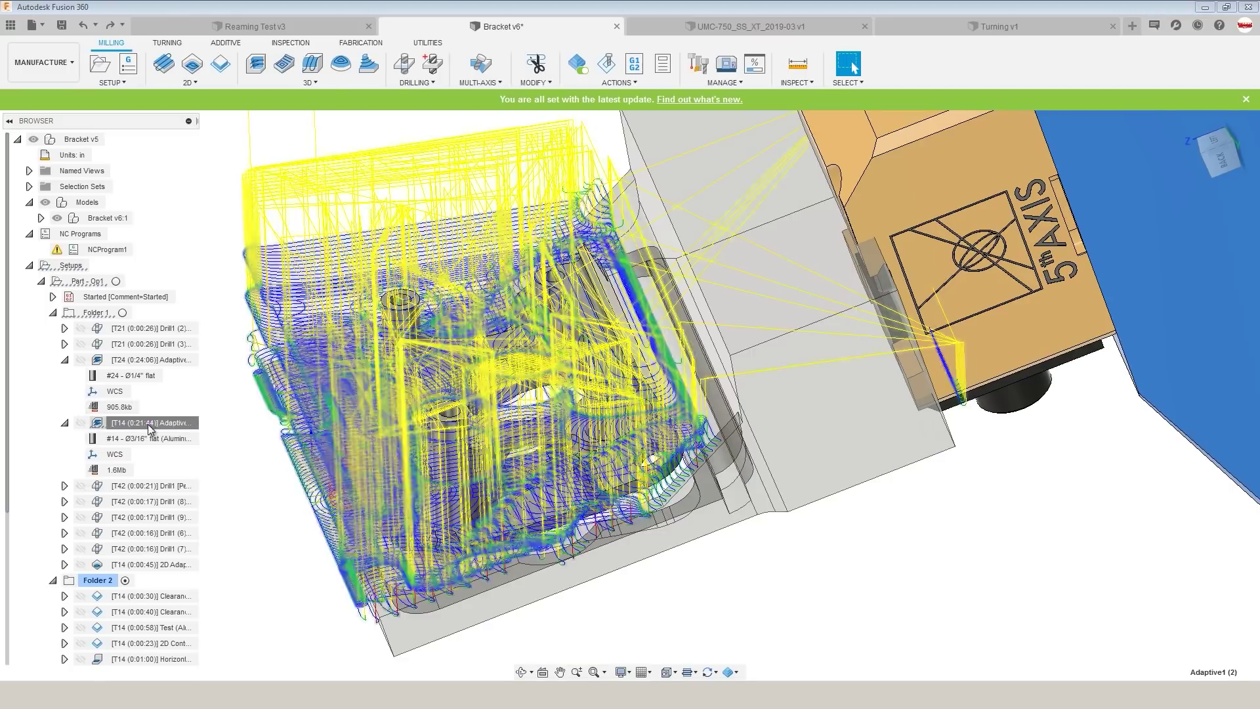
- Reassign the #24 1/4" flat end mill from Adaptive1 to the T14 adaptive operation below it
left_click(138, 376)
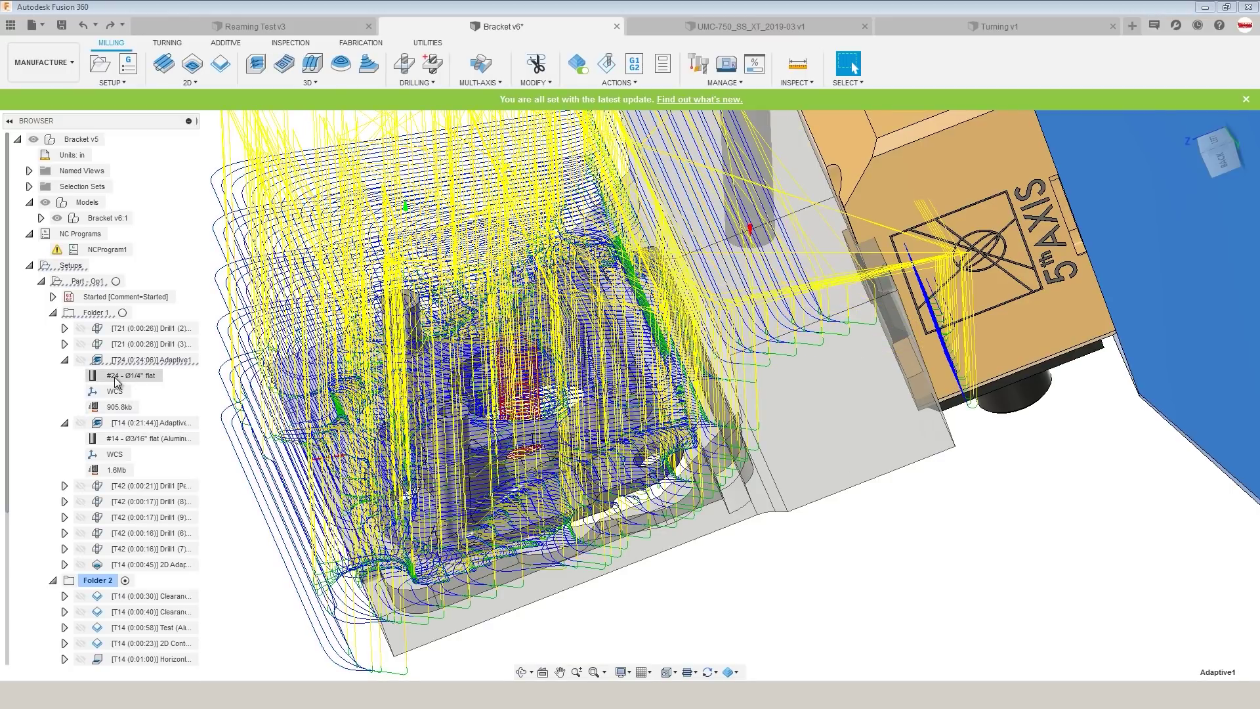
left_click_drag(120, 380, 138, 442)
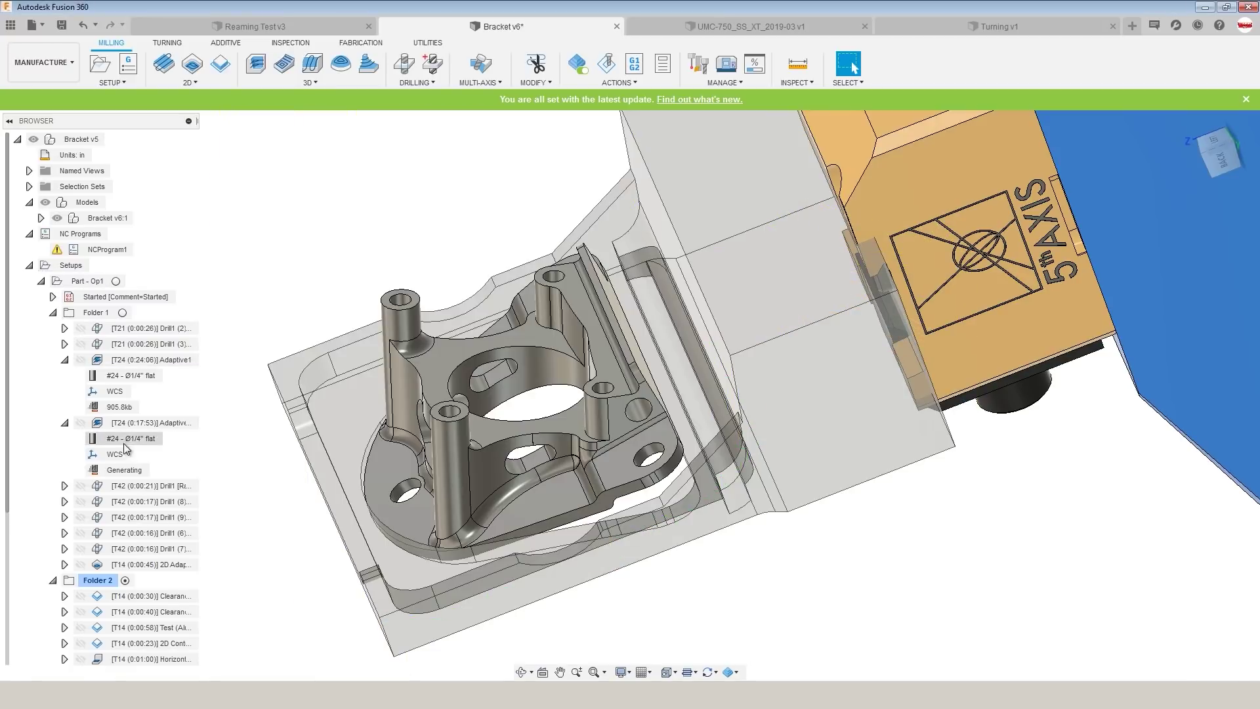
left_click(128, 441)
left_click(143, 375)
left_click(148, 437)
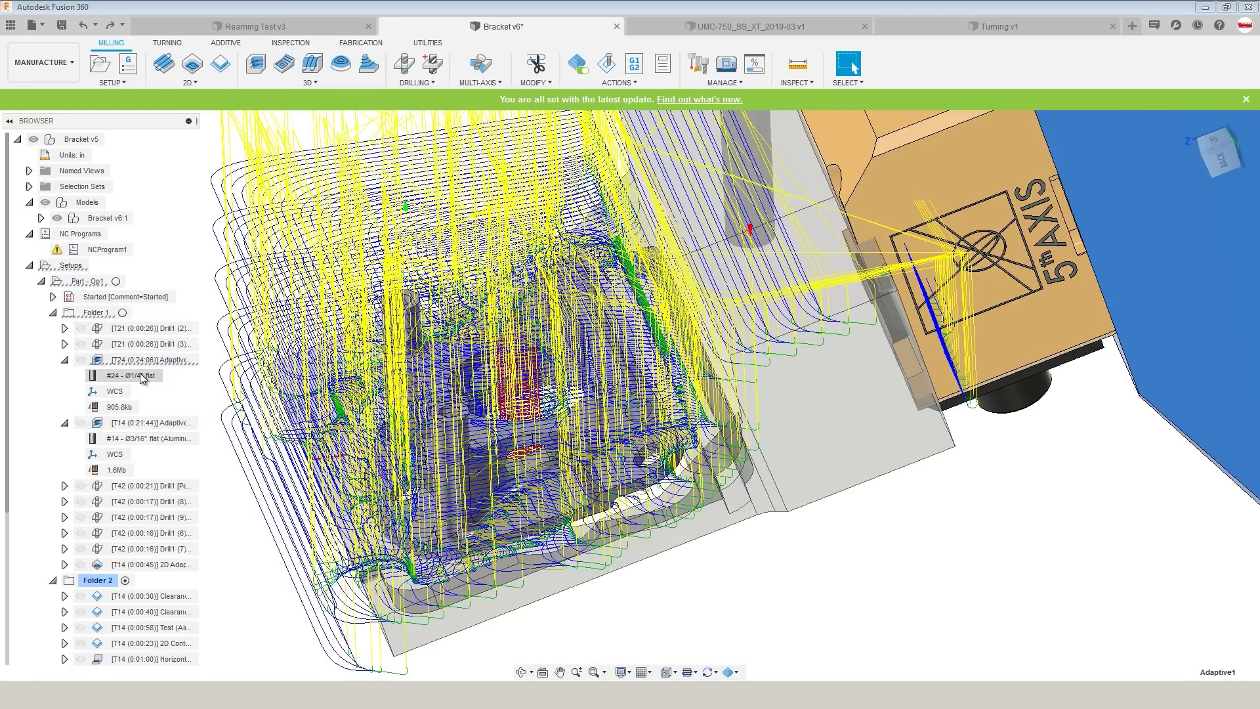
- Copy the #24 1/4" flat end mill from Adaptive1 and paste it onto the second adaptive operation
right_click(142, 377)
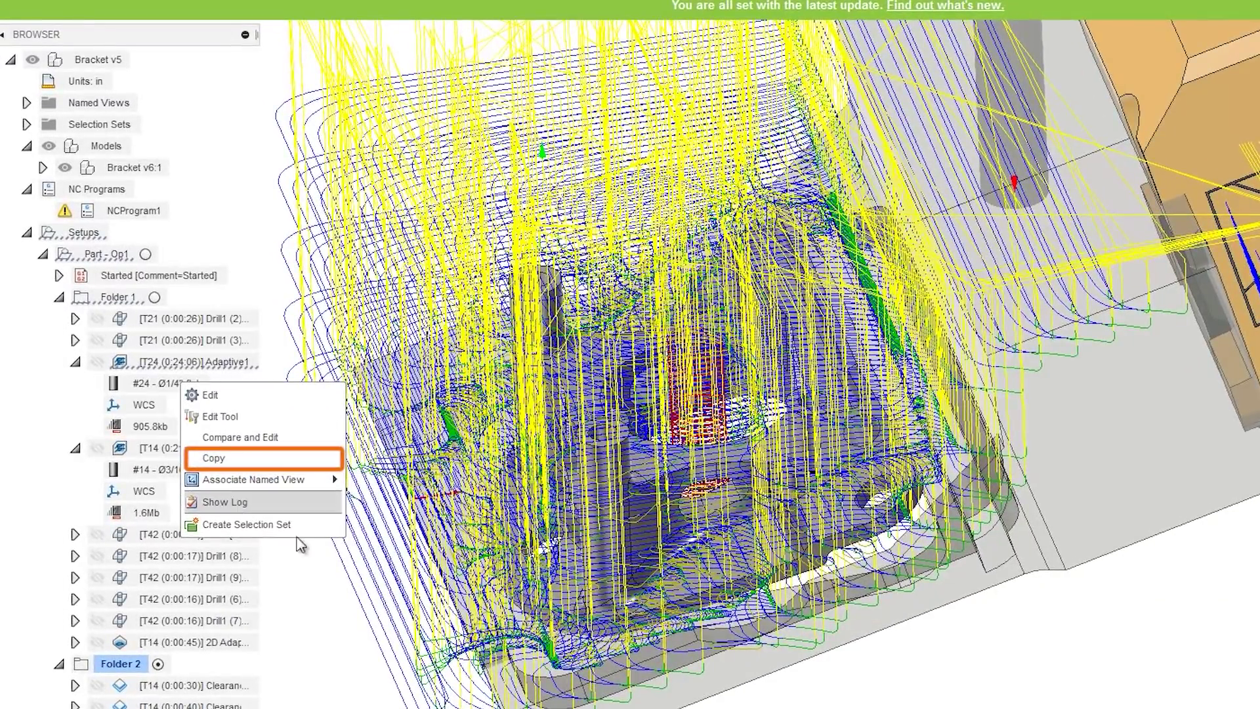
left_click(227, 459)
right_click(174, 364)
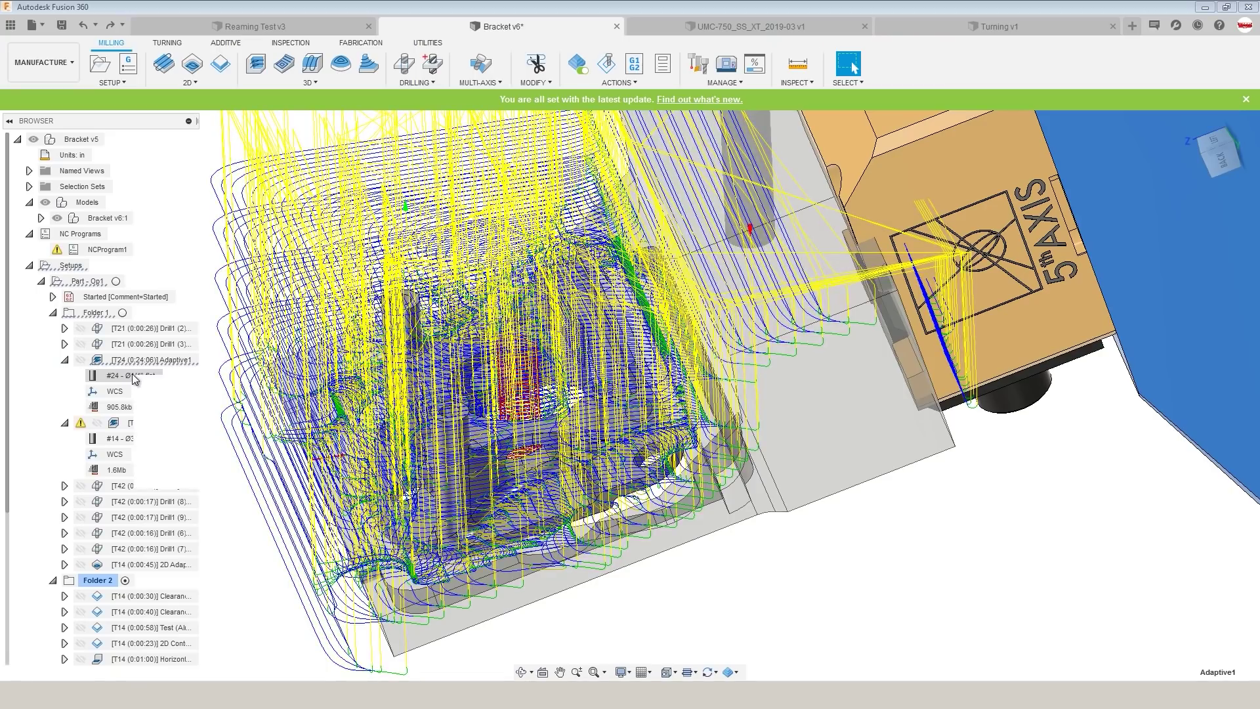
right_click(168, 379)
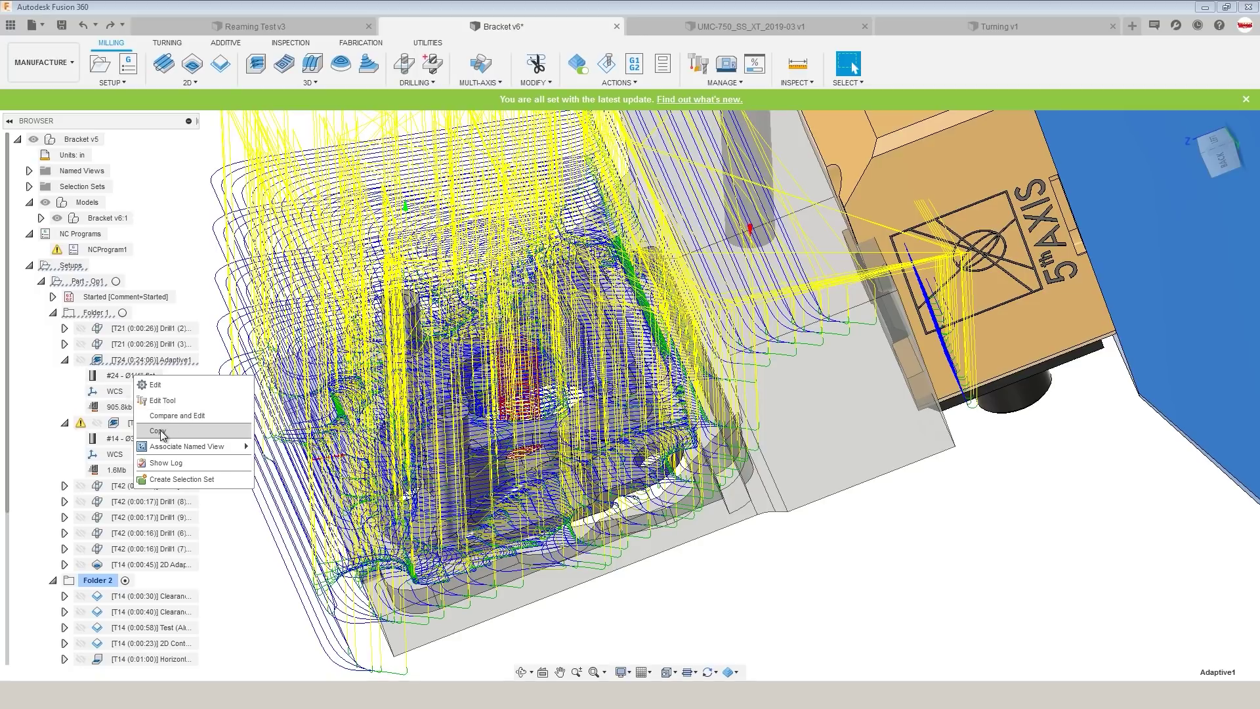
left_click(162, 433)
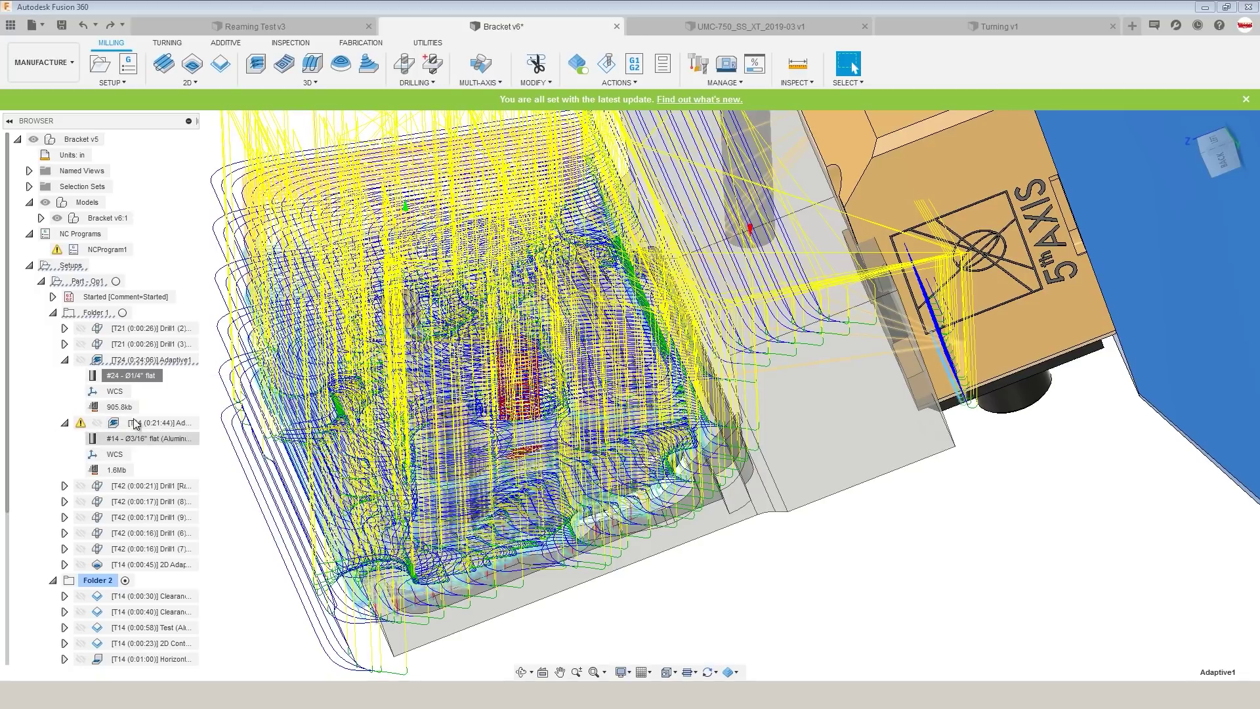
right_click(135, 424)
left_click(164, 331)
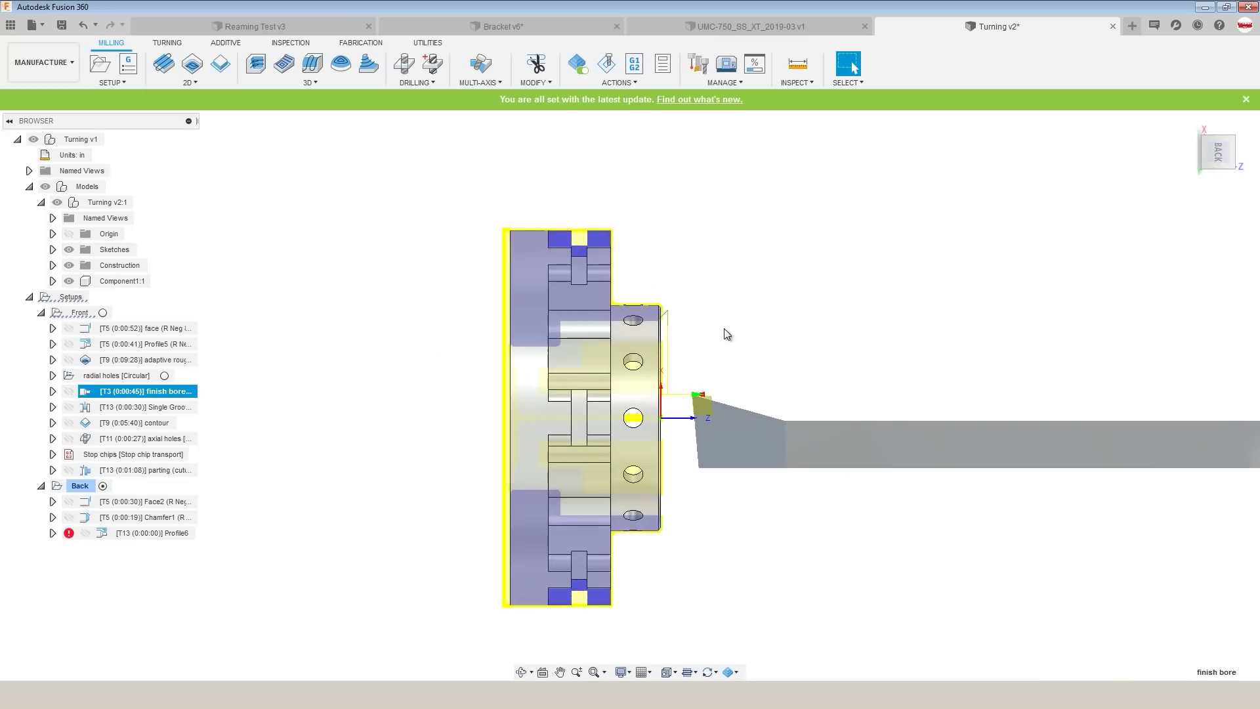
- Simulate the finish bore toolpath on the unsectioned turned part, and exit the simulation
scroll(723, 328, "up", 3)
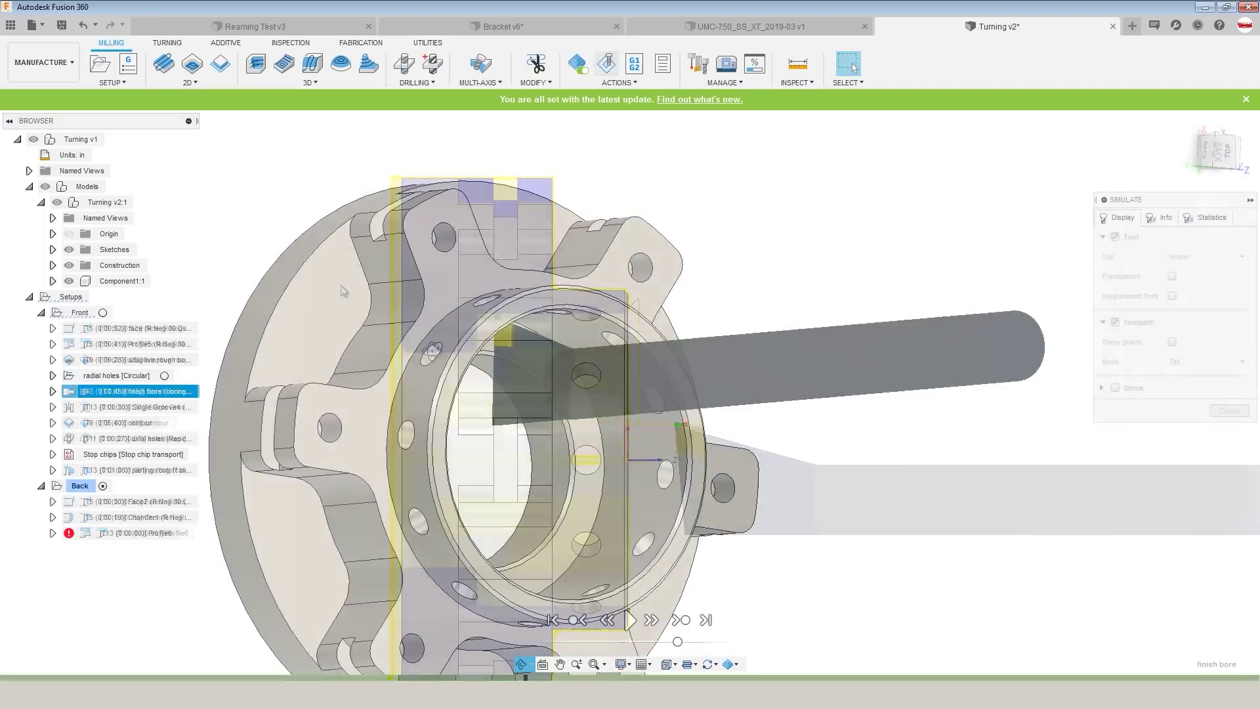
middle_click_drag(443, 342, 683, 427, "shift")
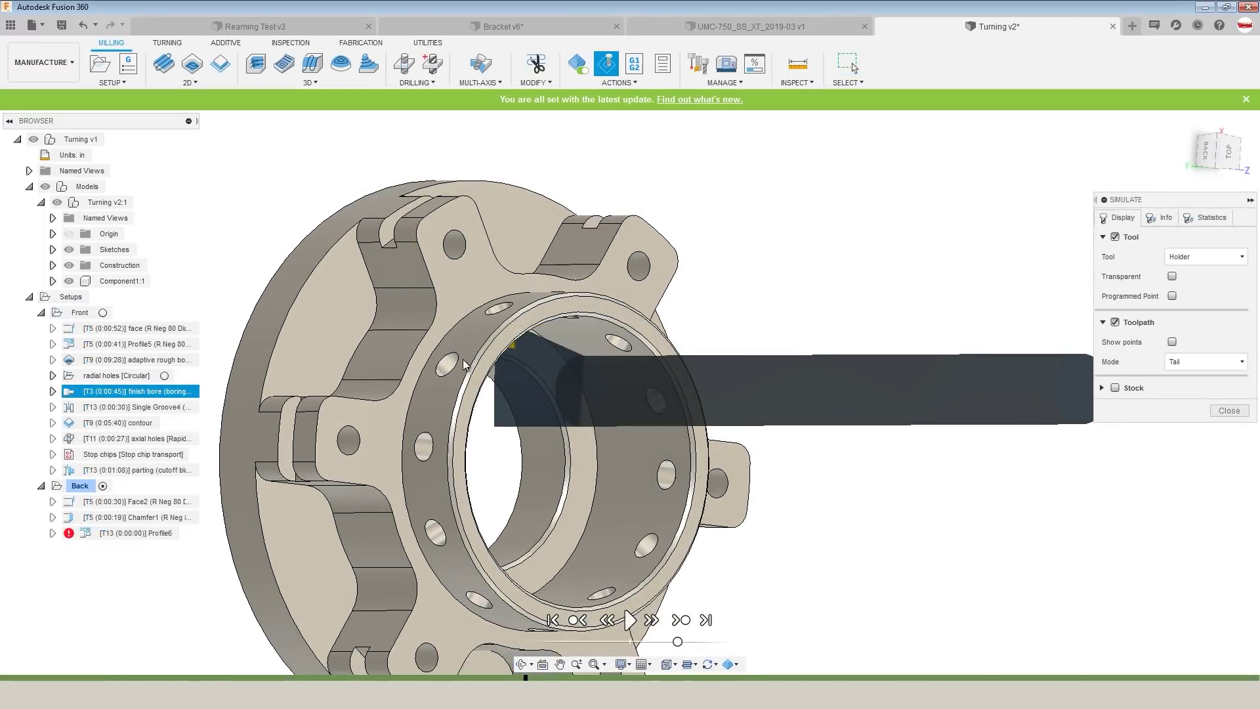
scroll(464, 360, "up", 1)
key("space")
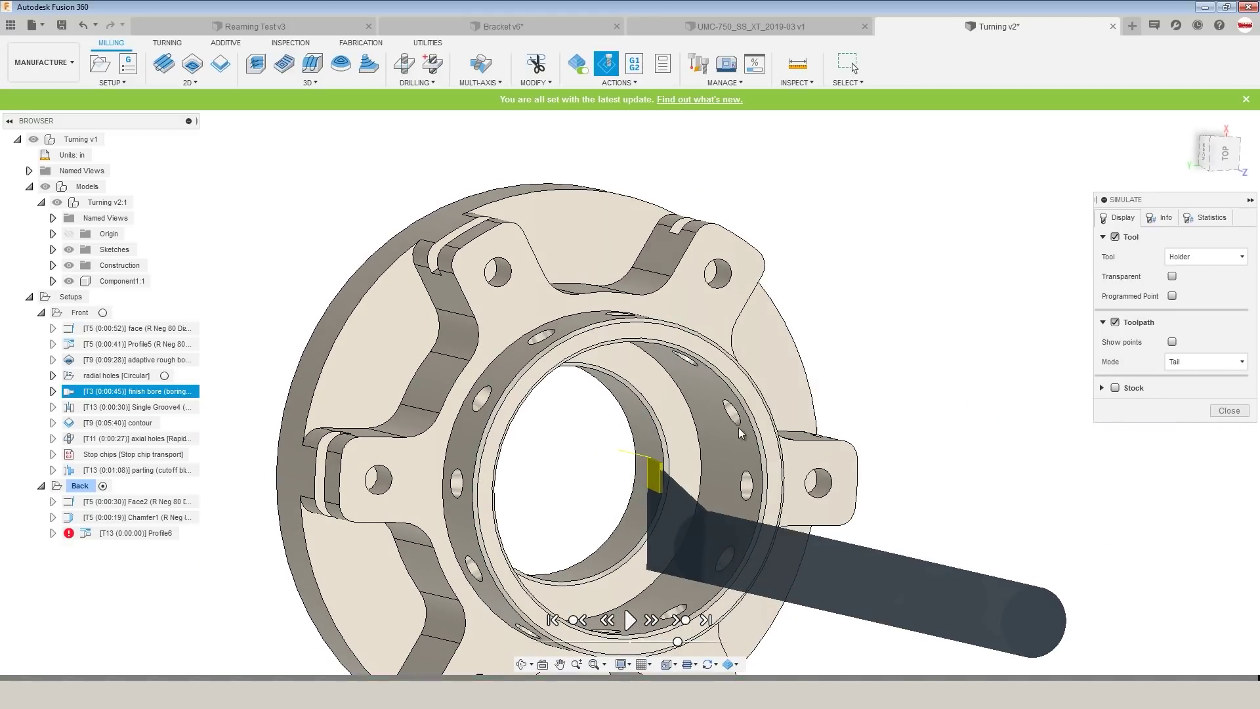
left_click(1226, 413)
left_click(329, 200)
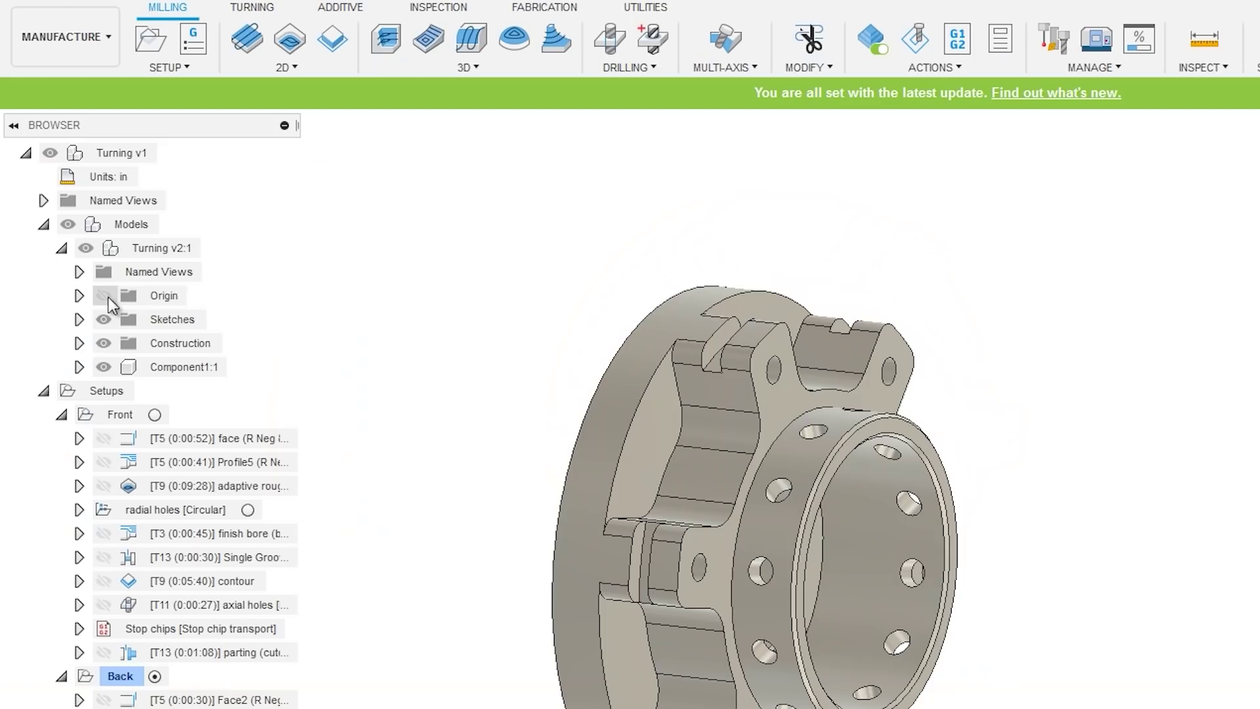
- Show the model's origin and create a section analysis on the XZ plane, viewed from the back
left_click(69, 234)
mouse_move(764, 536)
middle_mouse_down("shift")
mouse_move(829, 518)
mouse_move(766, 521)
mouse_move(793, 506)
mouse_move(858, 544)
mouse_move(1105, 225)
middle_mouse_up("shift")
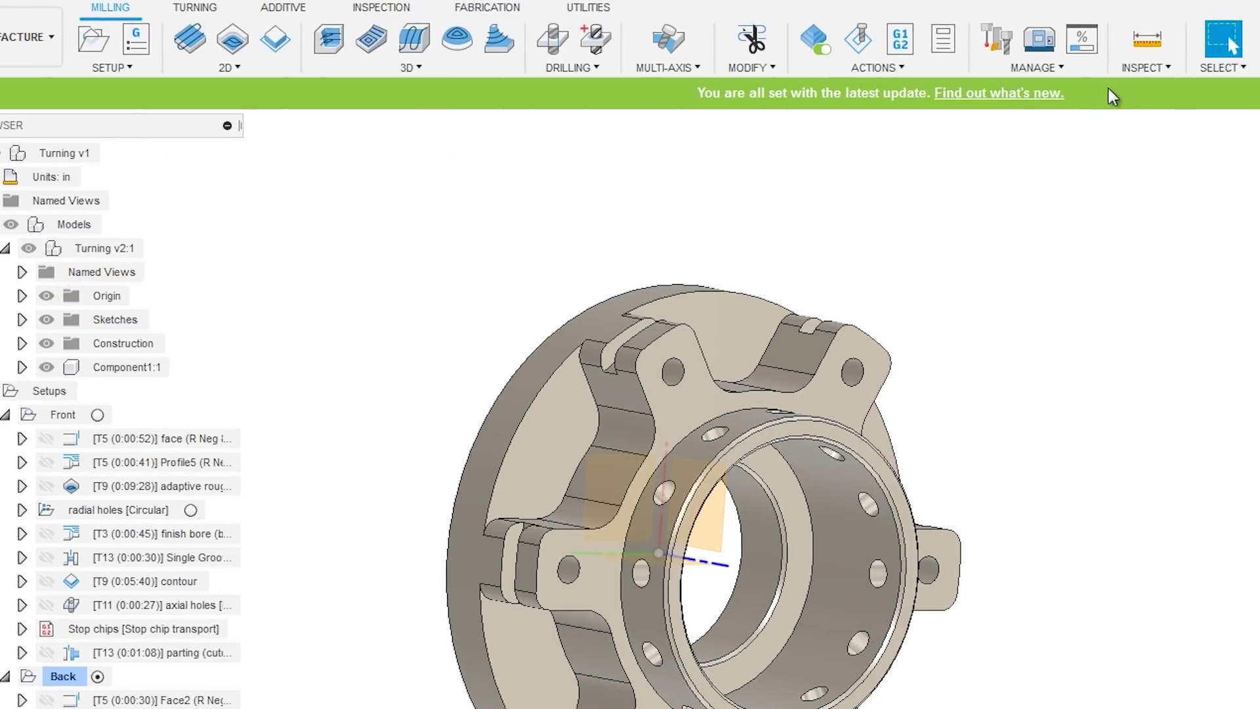
left_click(1026, 69)
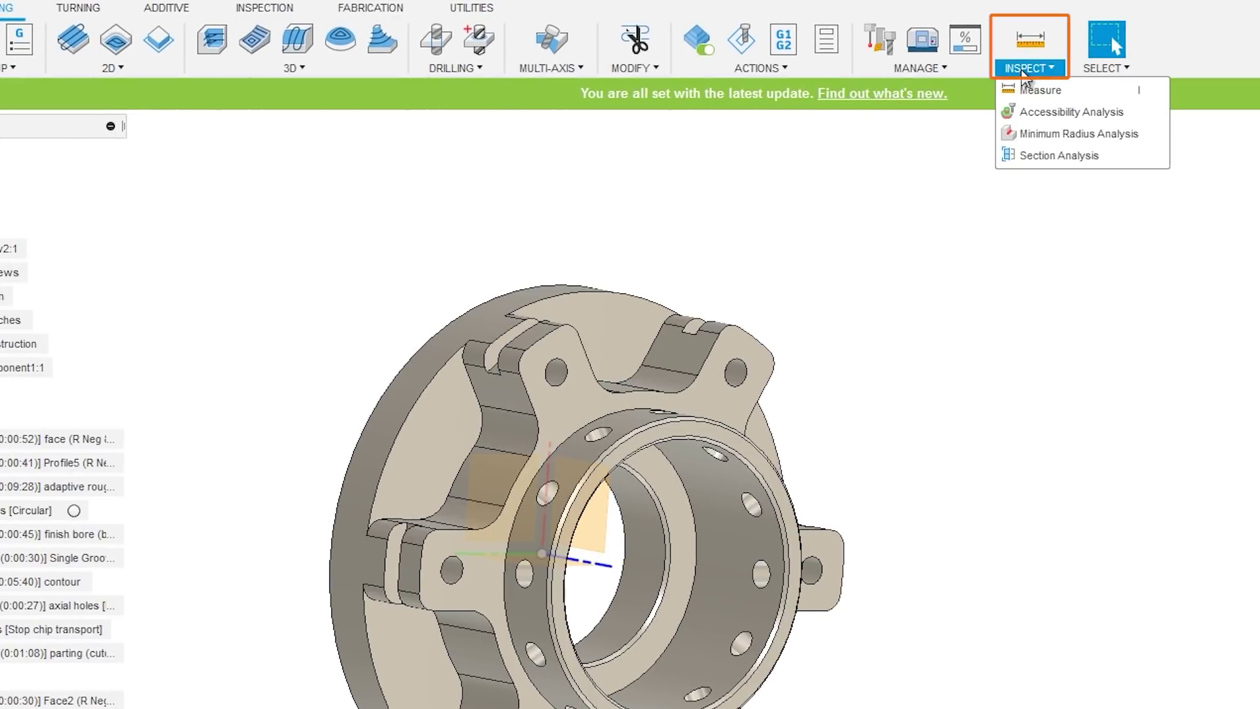
left_click(1044, 156)
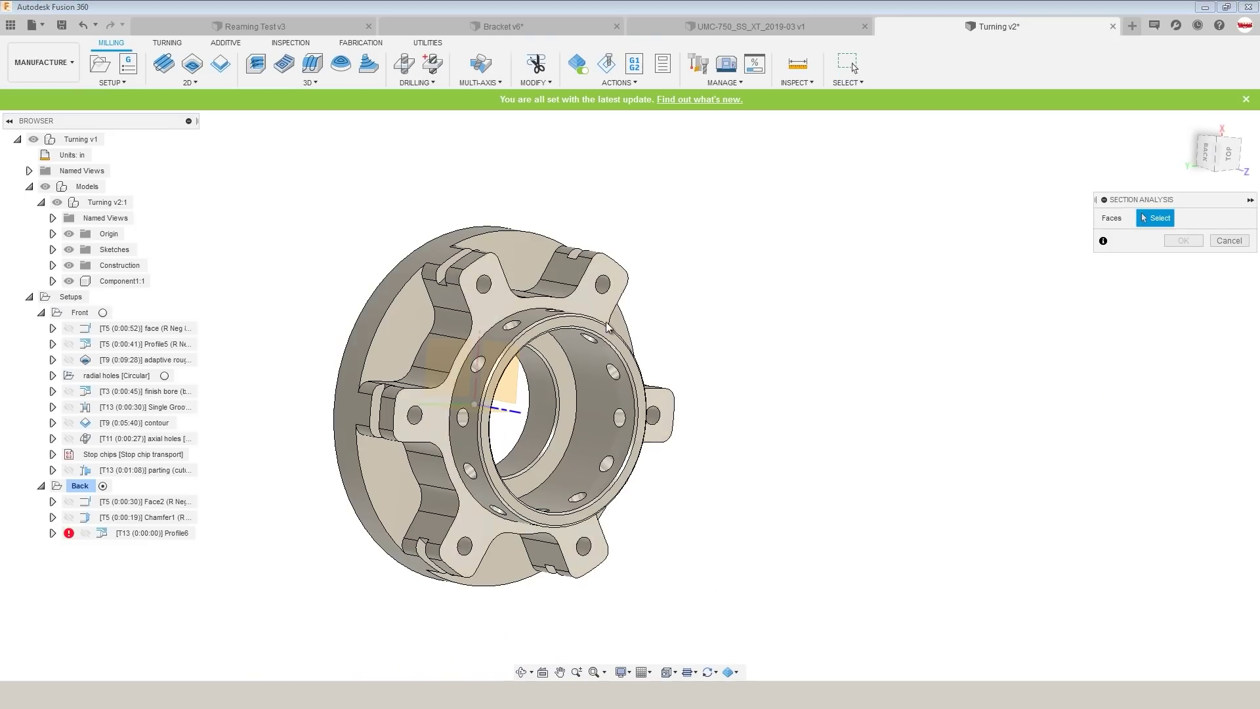
middle_click_drag(768, 538, 685, 512, "shift")
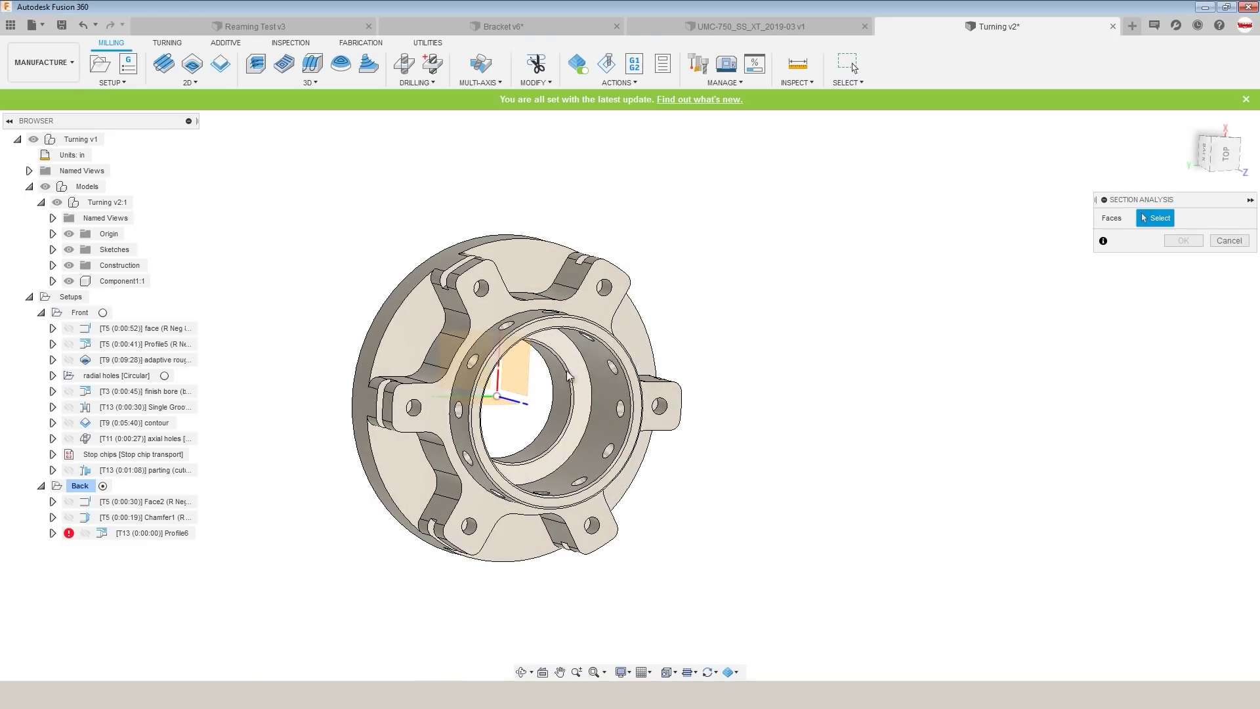
left_click(518, 381)
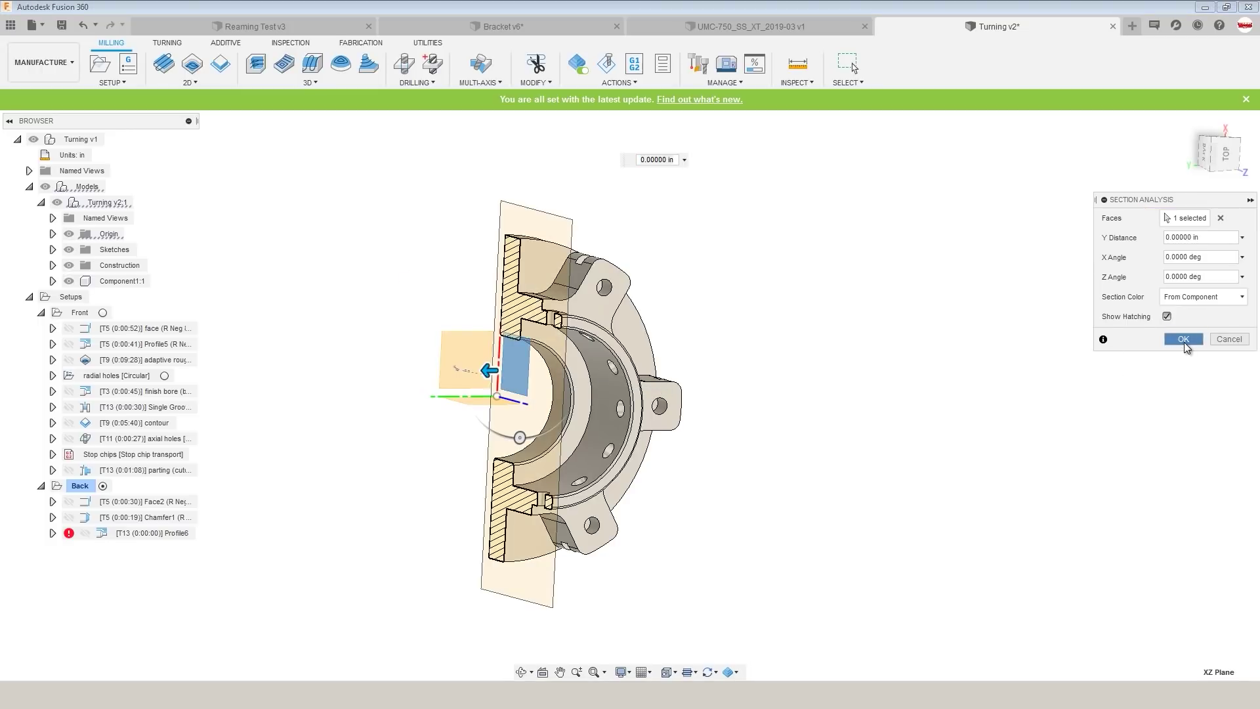
left_click(1184, 339)
left_click(1205, 157)
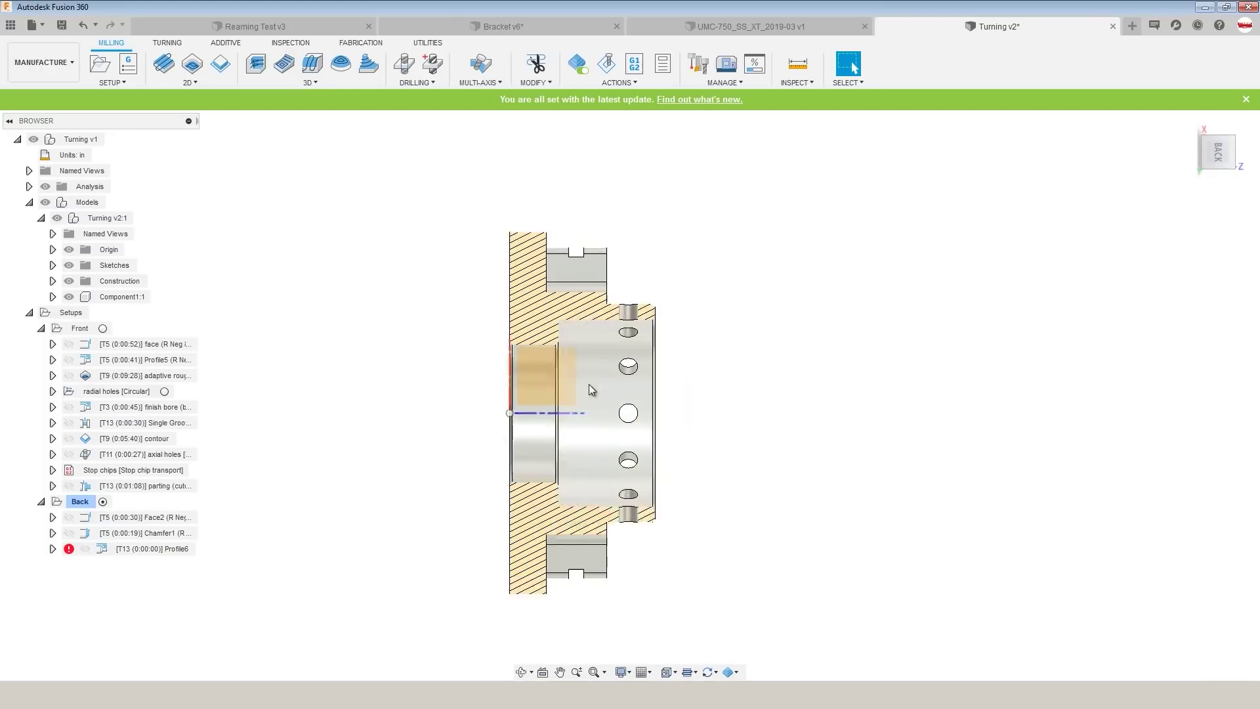
- Simulate the finish bore toolpath on the sectioned part to examine the boring bar inside the bore
left_click(145, 407)
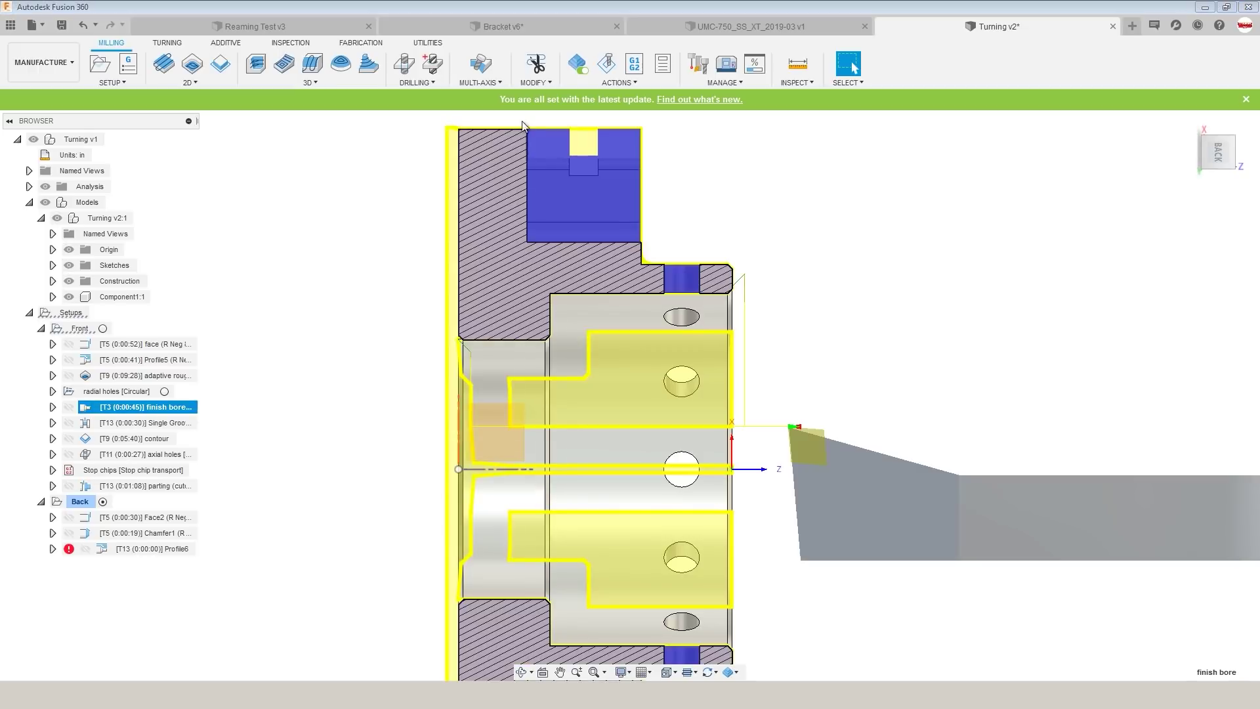
left_click(604, 69)
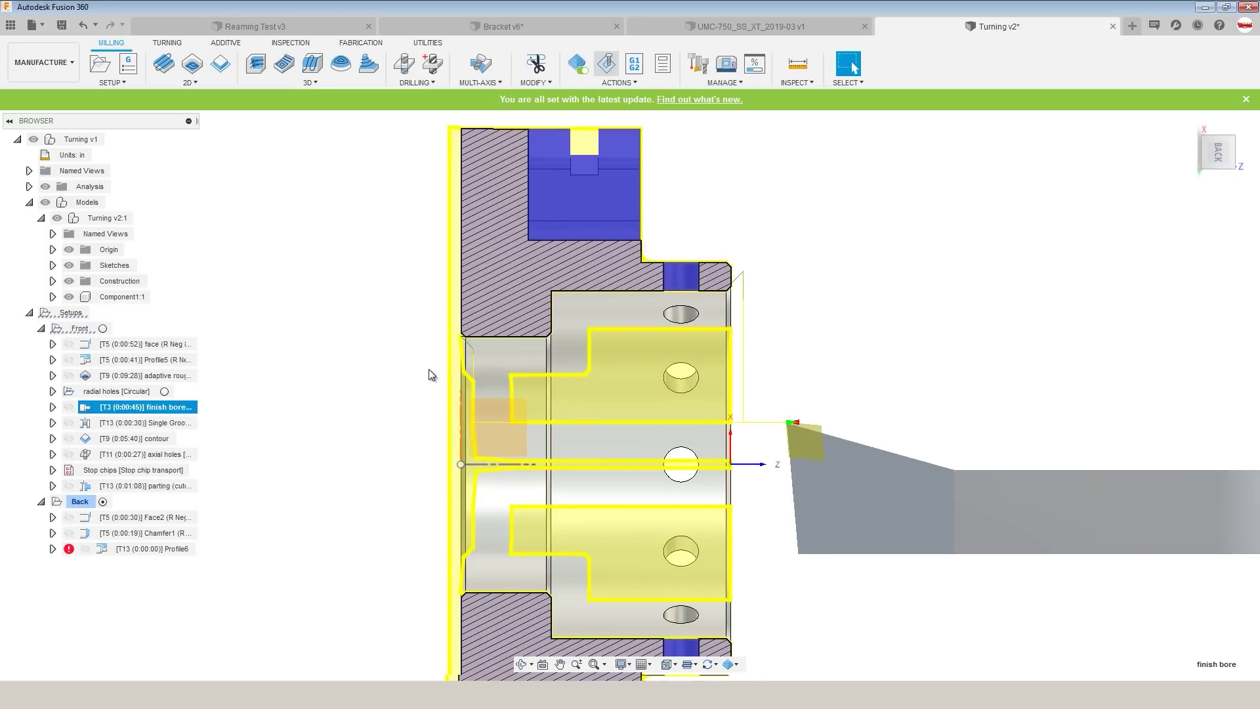
scroll(377, 355, "up", 3)
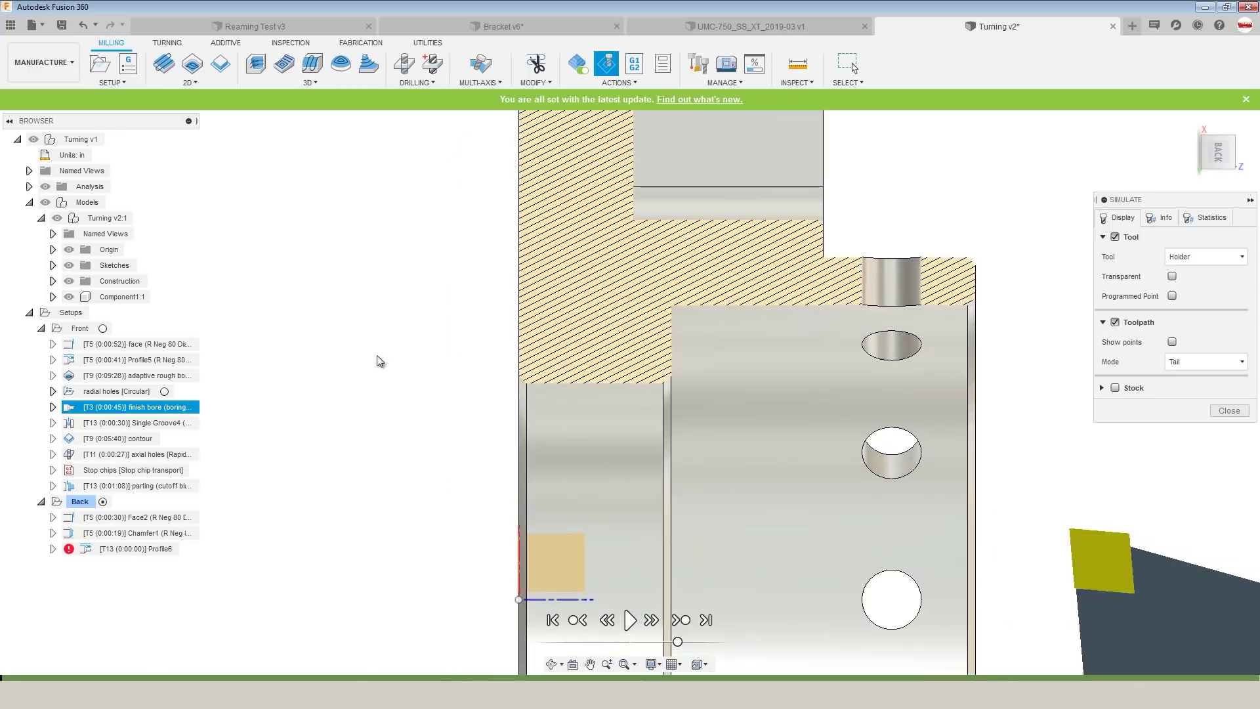
middle_click_drag(377, 356, 366, 357)
left_click(689, 344)
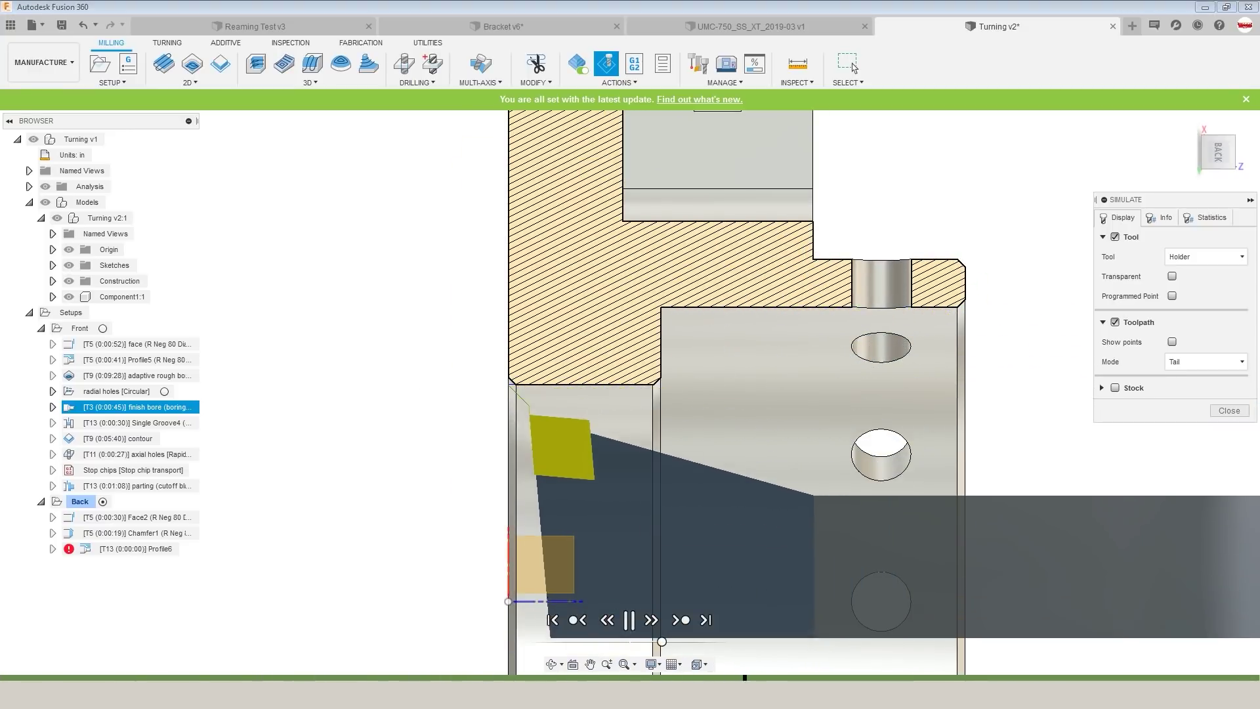
left_click(1231, 411)
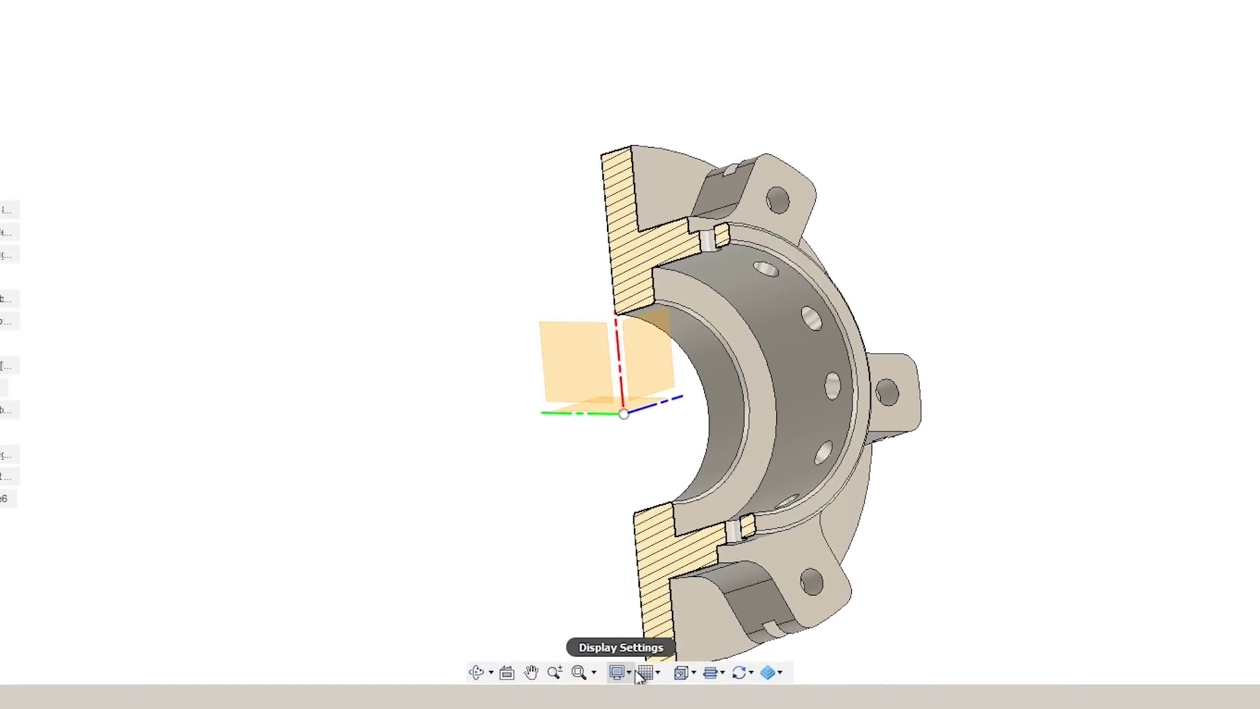
- Set the visual style to Shaded with Hidden Edges for the sectioned part
left_click(631, 669)
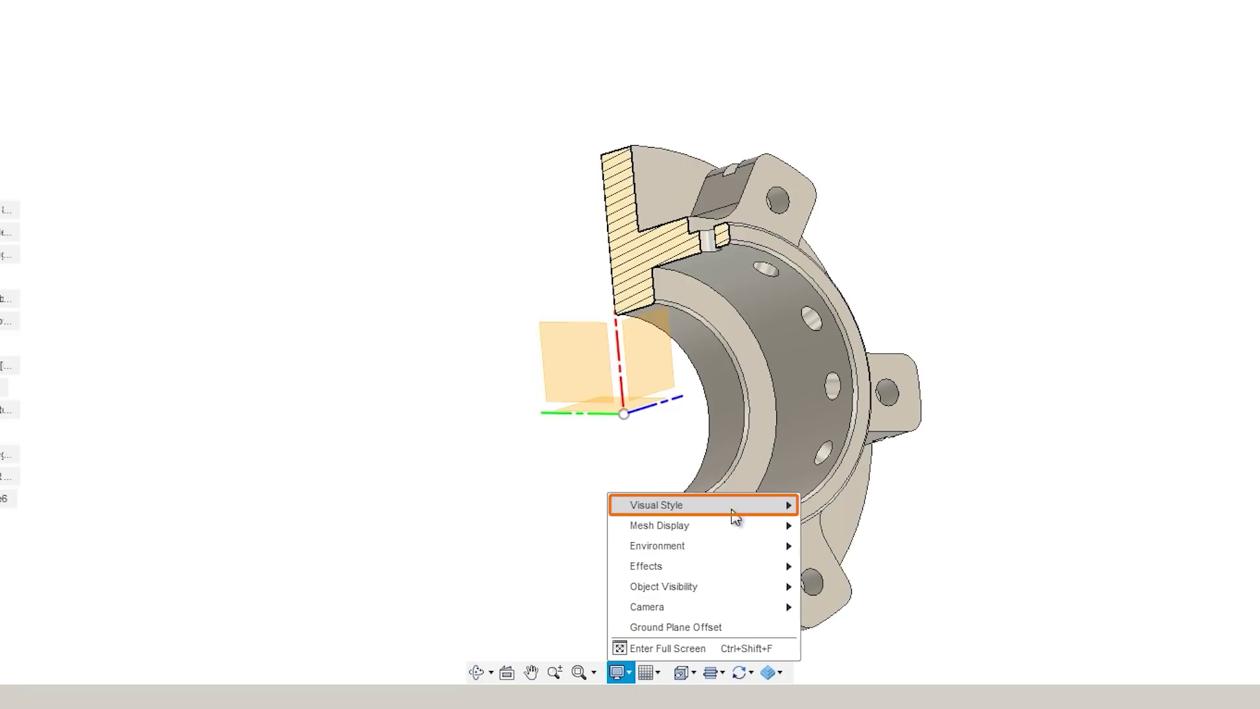
mouse_move(735, 515)
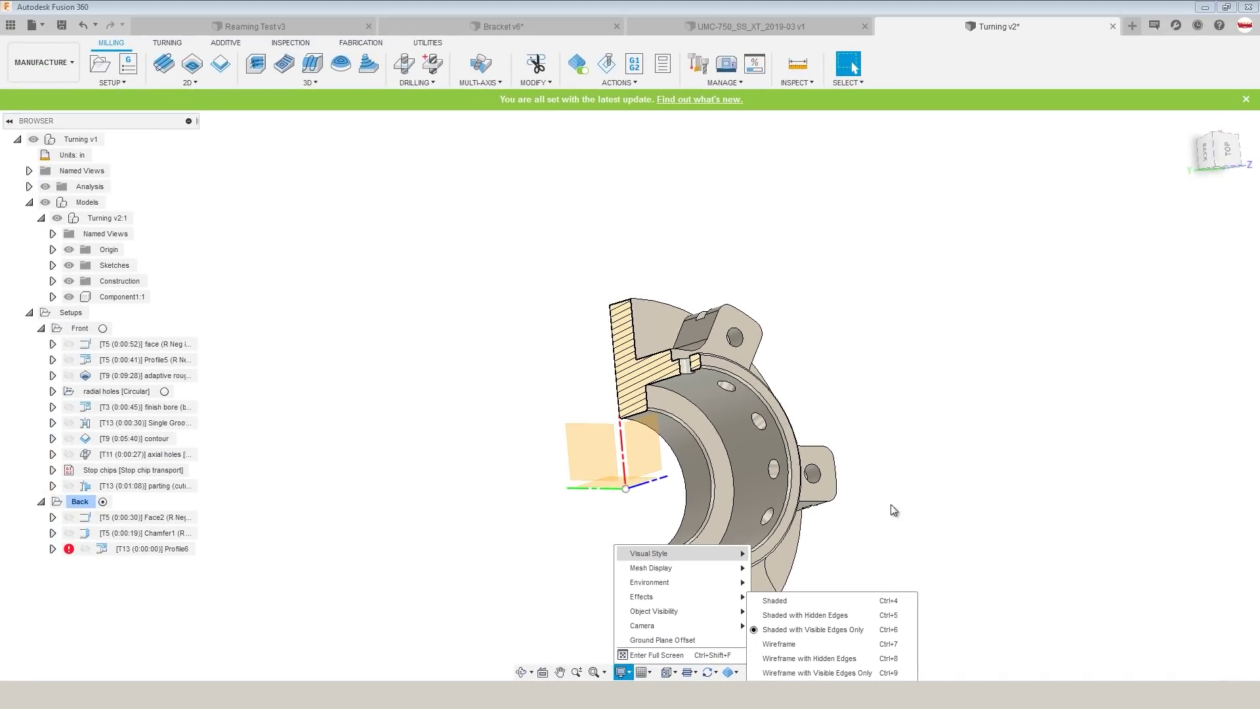
left_click(852, 617)
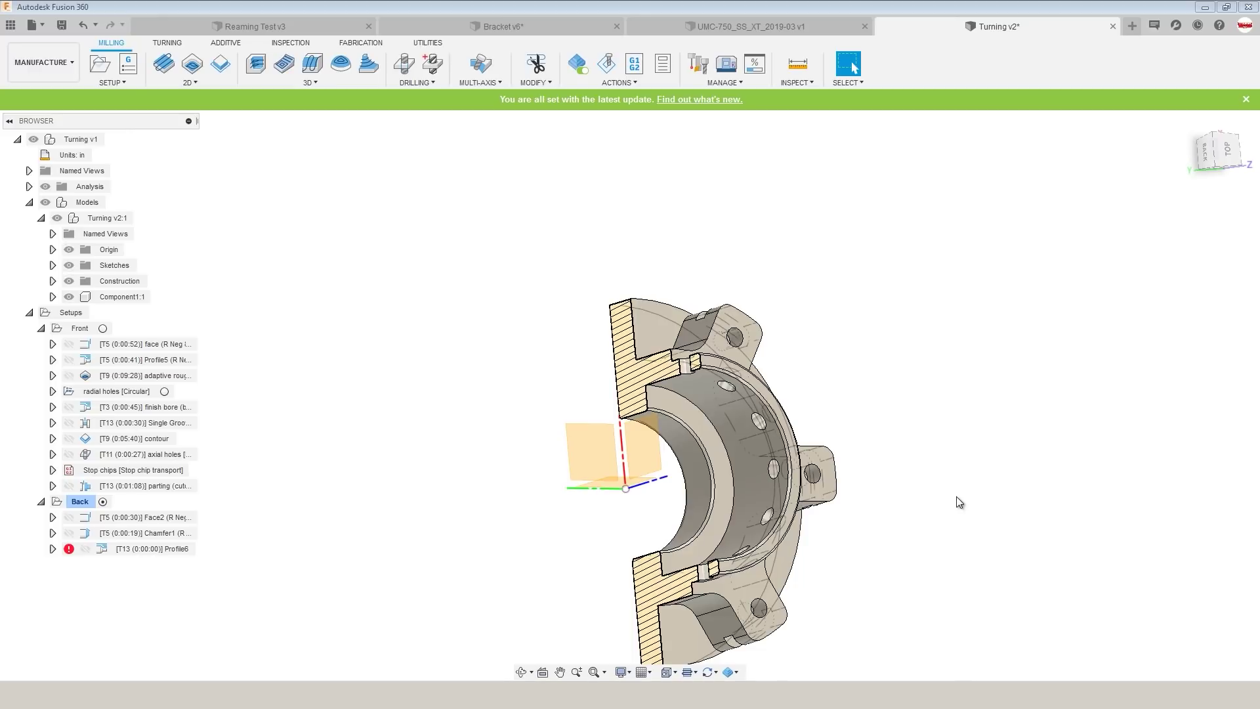
middle_click_drag(934, 422, 905, 420, "shift")
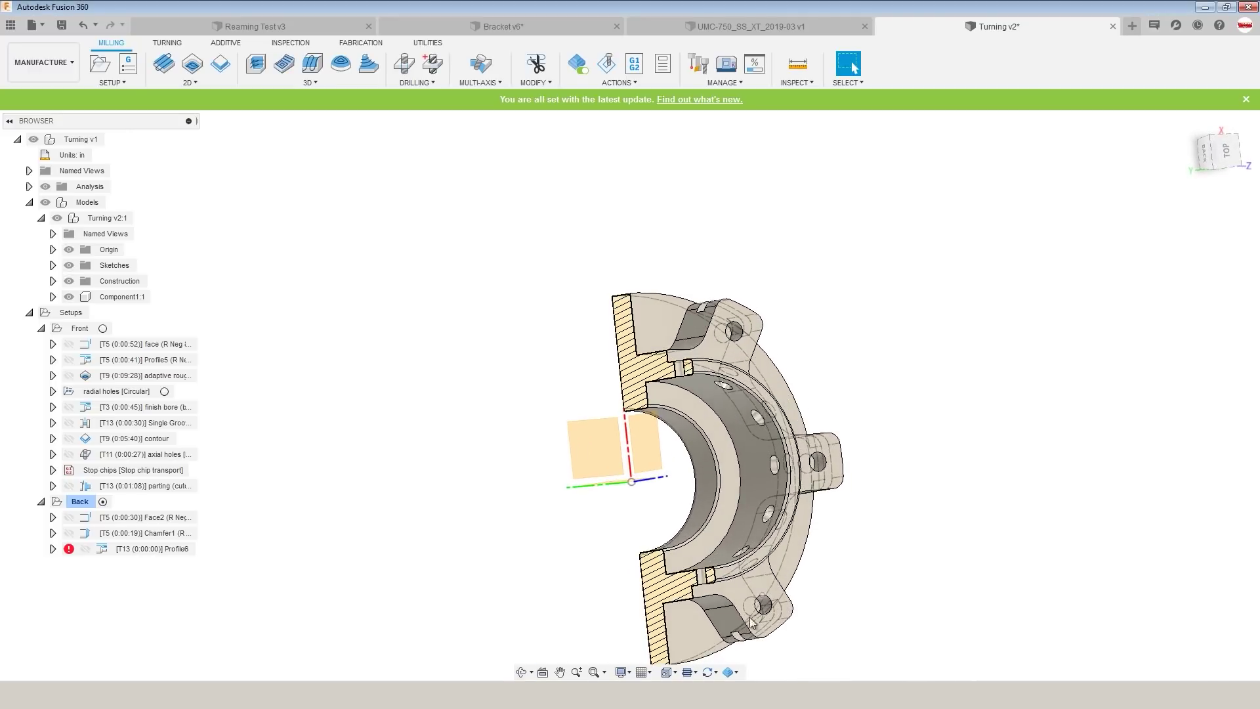
- Set the visual style to Wireframe and examine the edges inside the sectioned turned part
left_click(620, 672)
mouse_move(670, 560)
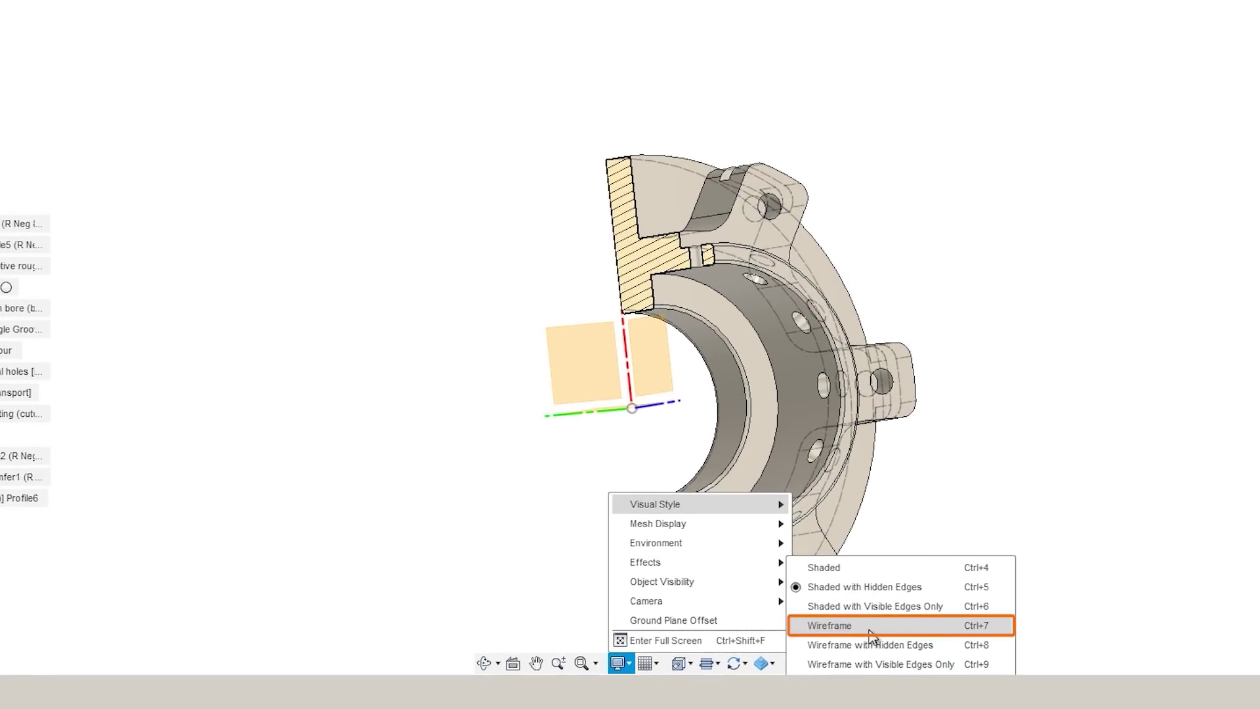
left_click(871, 625)
middle_click_drag(1167, 385, 959, 321, "shift")
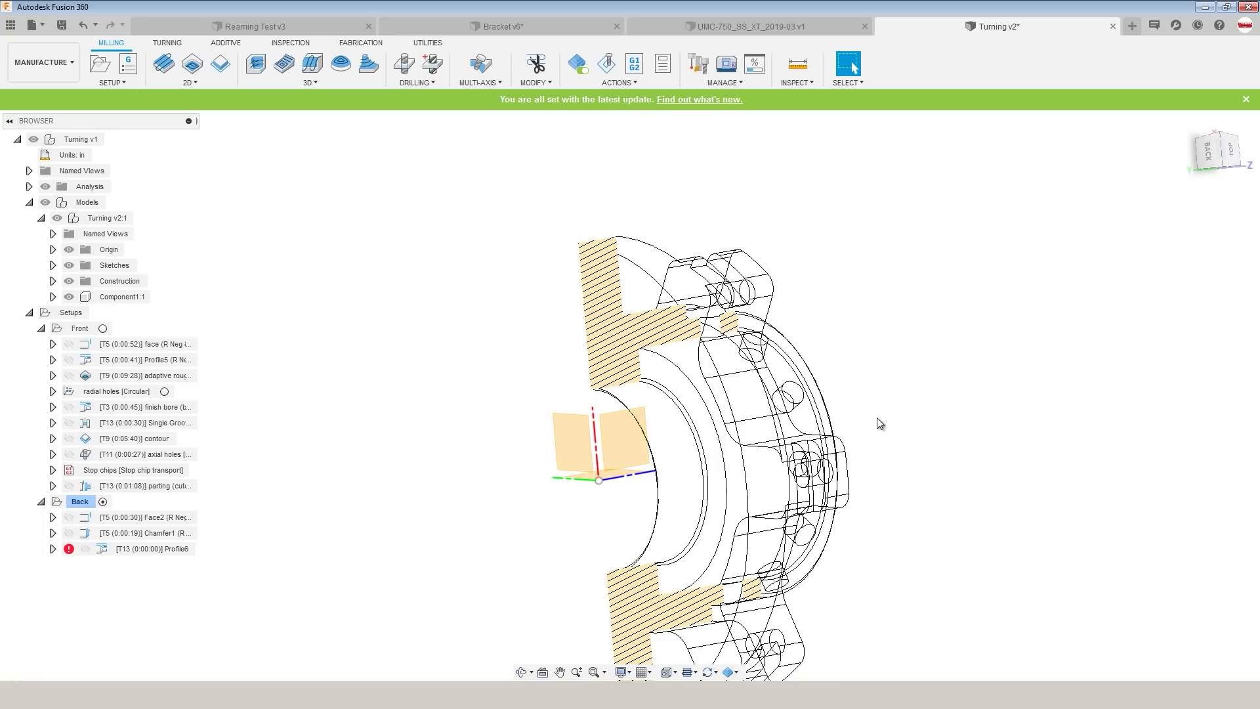
scroll(959, 321, "up", 2)
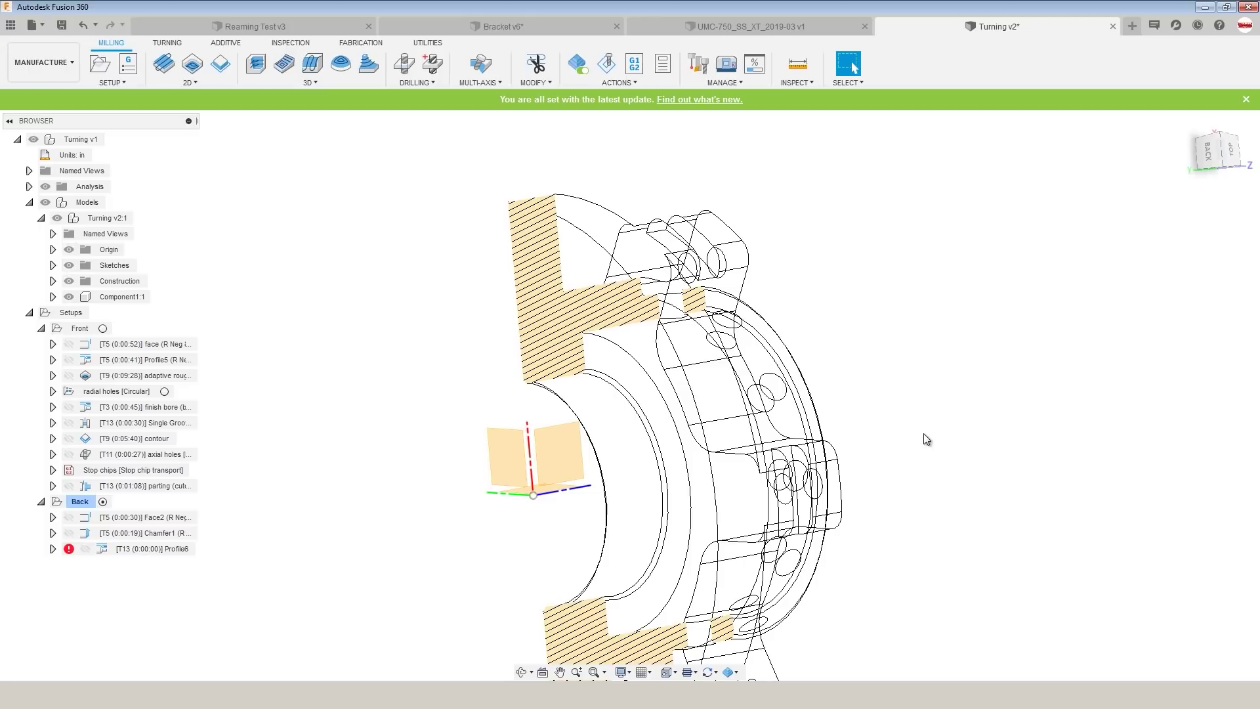
middle_click_drag(924, 434, 922, 416, "shift")
scroll(928, 399, "down", 2)
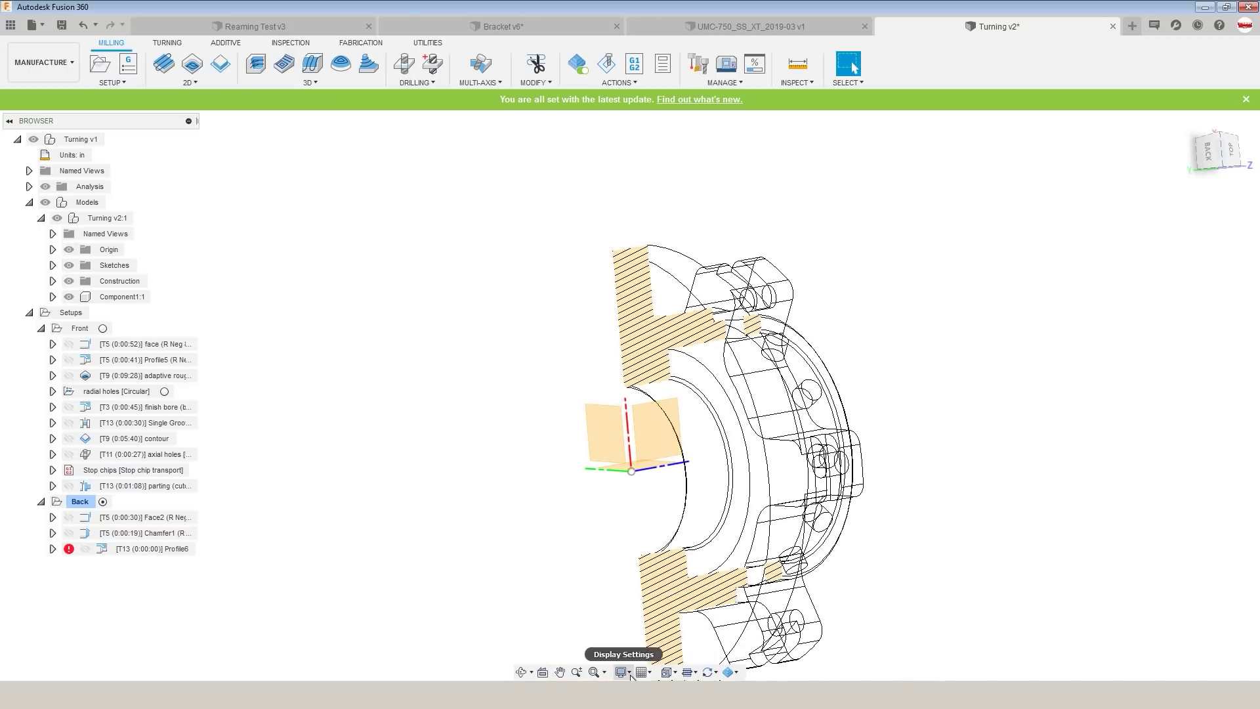
- Alternate the visual style between Shaded with Visible Edges Only and Wireframe, ending on Shaded with Visible Edges Only
left_click(628, 673)
mouse_move(681, 558)
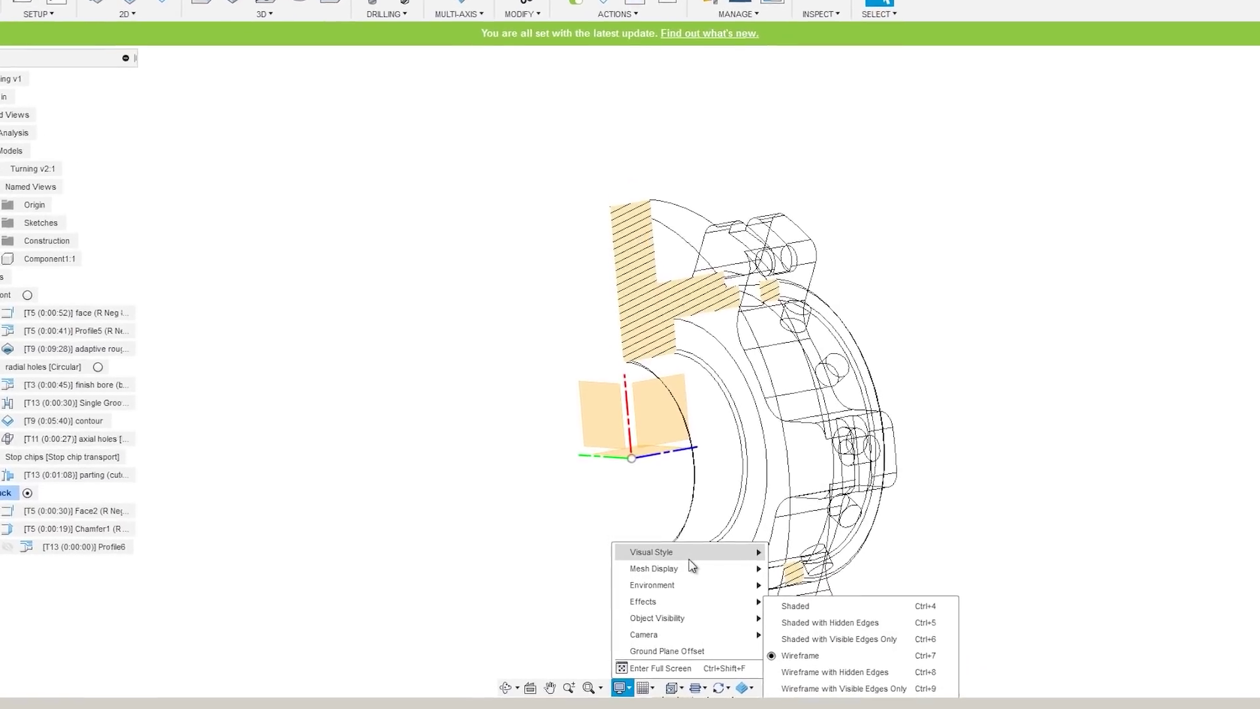
key("ctrl+6")
key("ctrl+7")
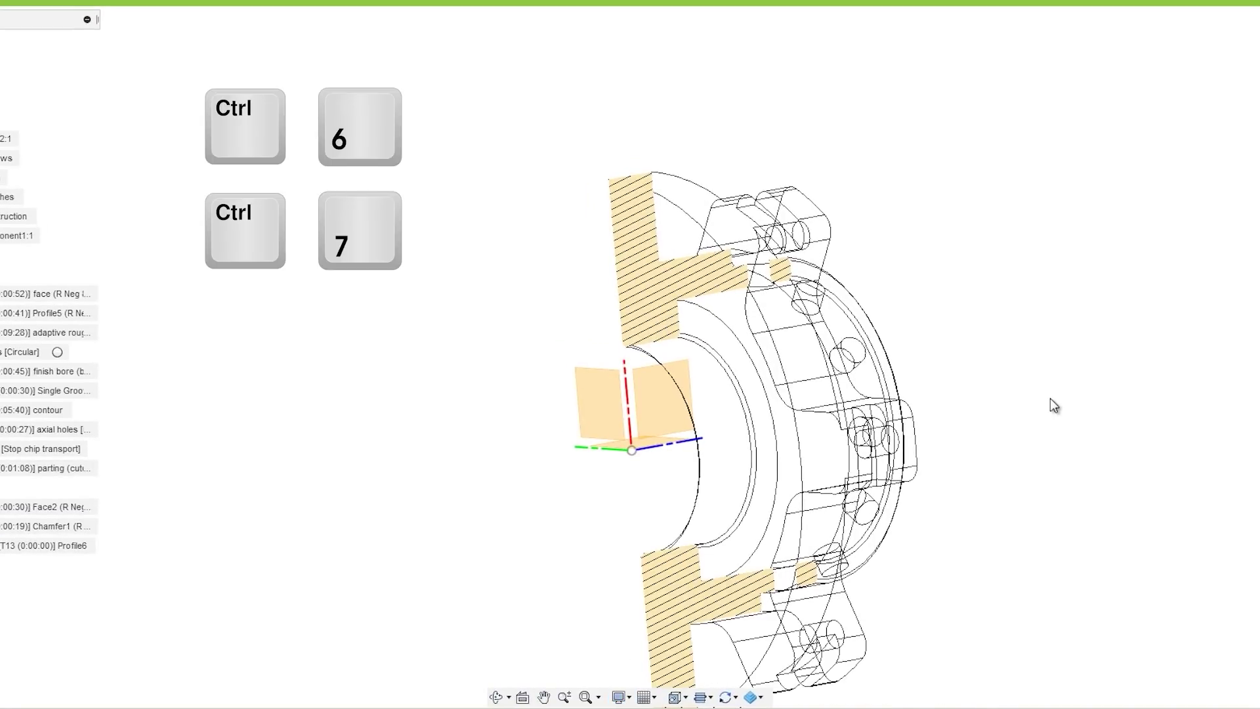
key("ctrl+6")
key("ctrl+7")
key("ctrl+6")
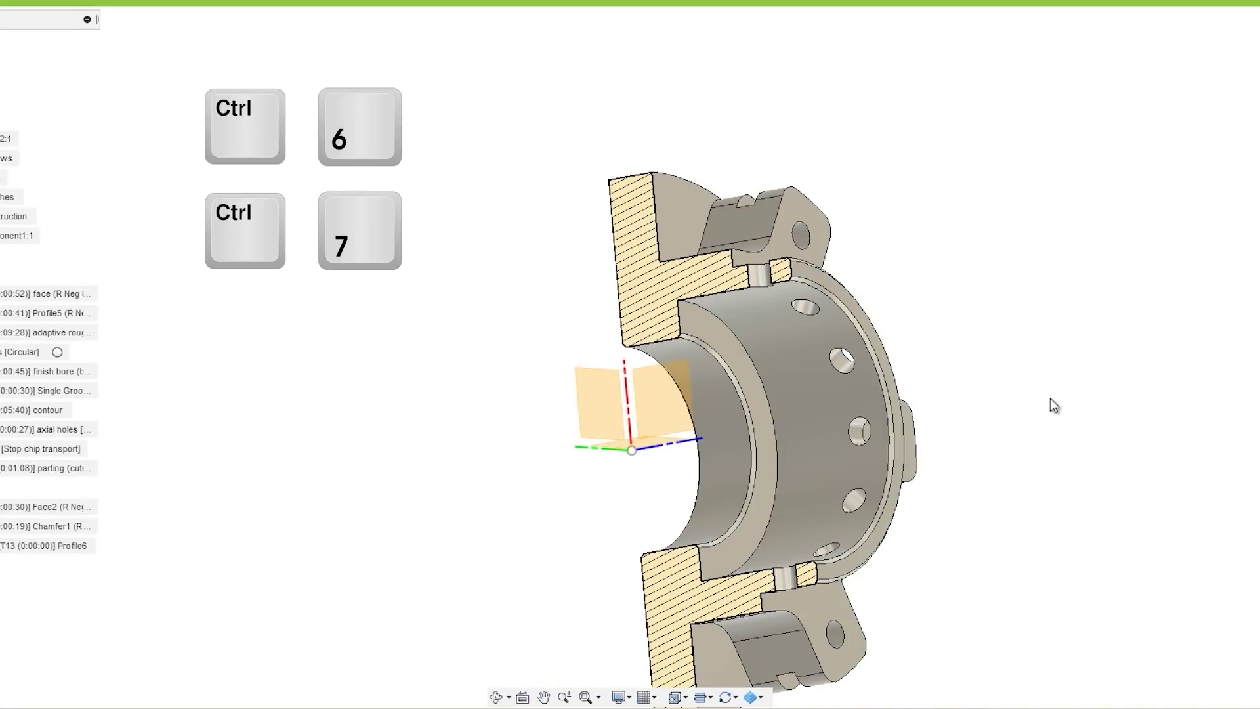
key("ctrl+7")
key("ctrl+6")
key("ctrl+7")
key("ctrl+6")
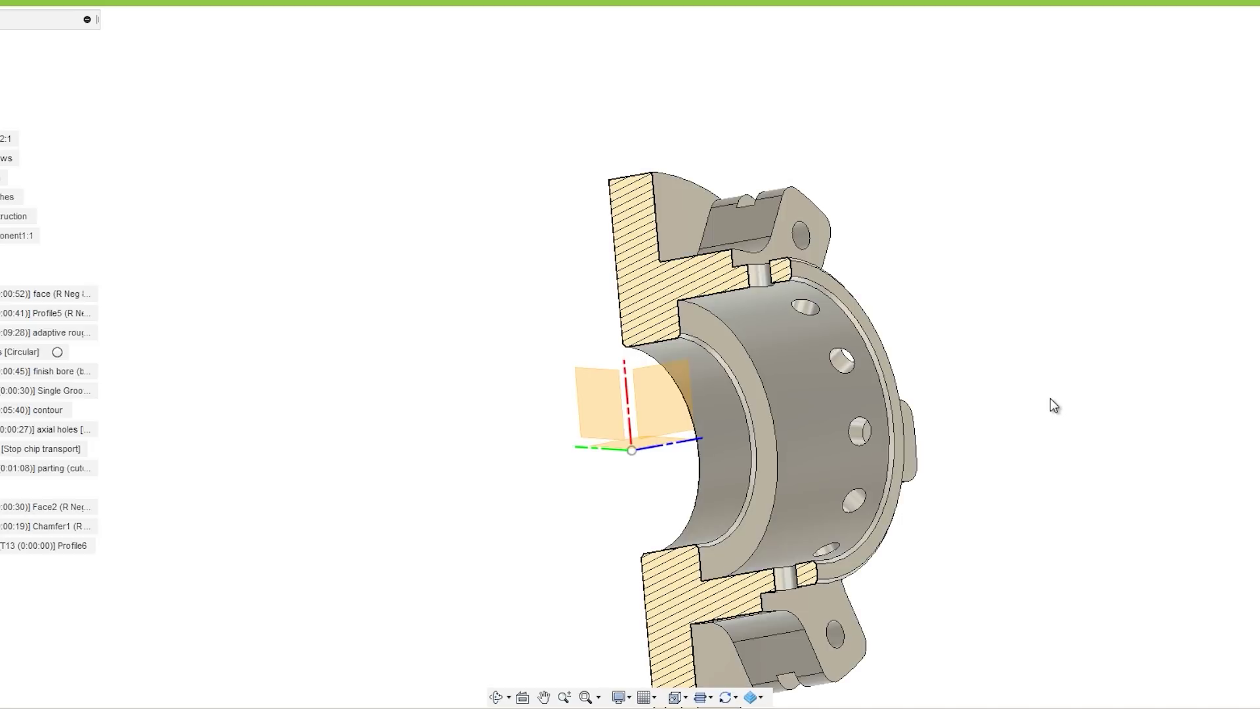
key("ctrl+7")
key("ctrl+6")
key("ctrl+7")
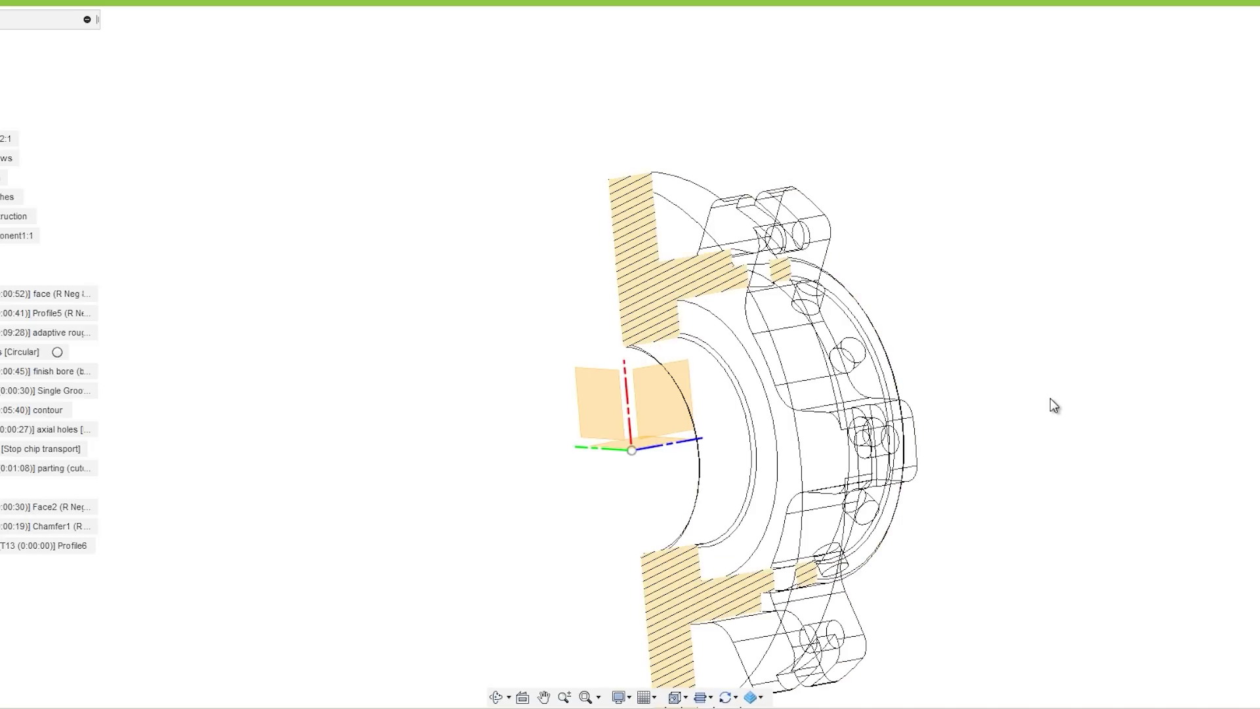
key("ctrl+6")
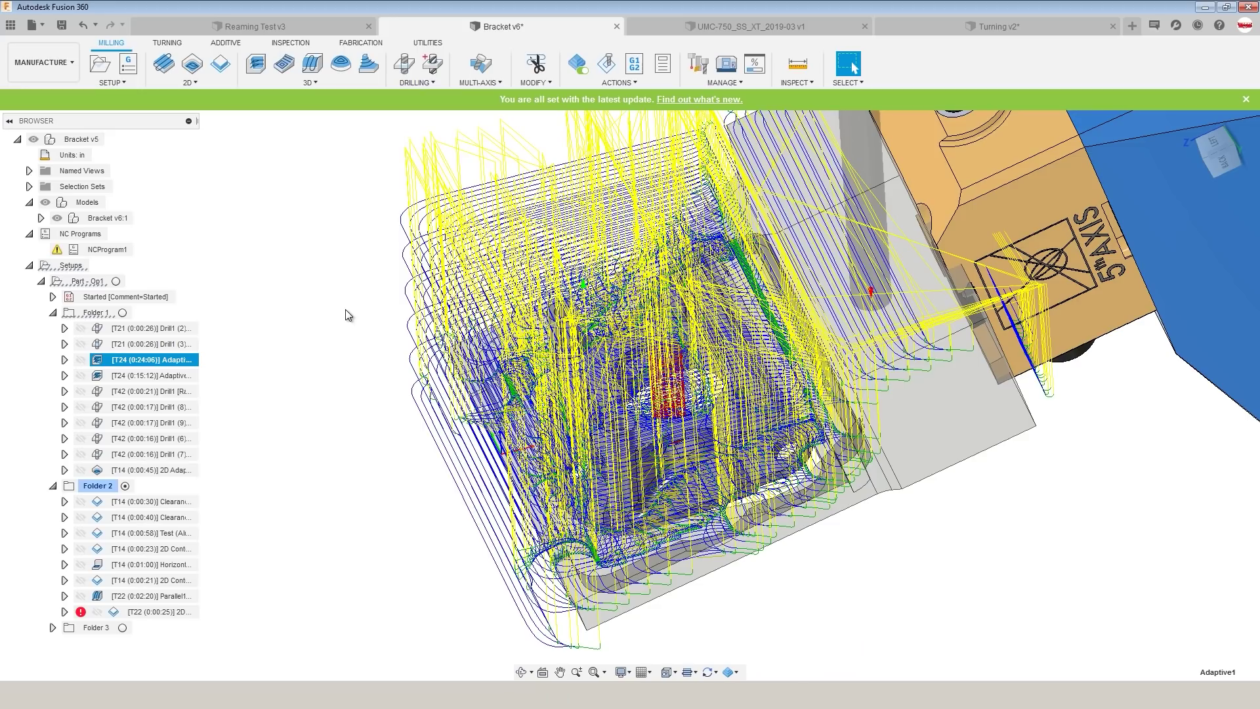
- Hide the links and leads of the bracket's adaptive toolpath, leaving the cutting moves displayed
middle_click_drag(346, 312, 776, 561, "shift")
scroll(331, 348, "up", 2)
scroll(336, 341, "down", 2)
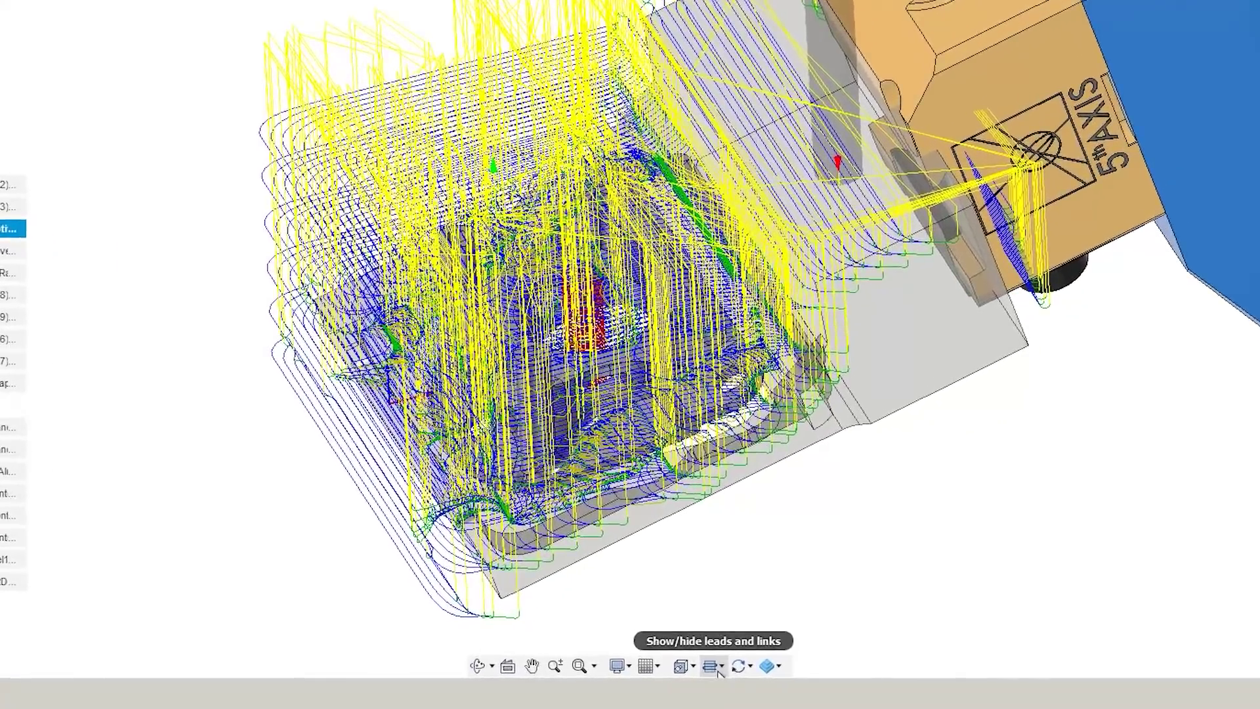
left_click(721, 667)
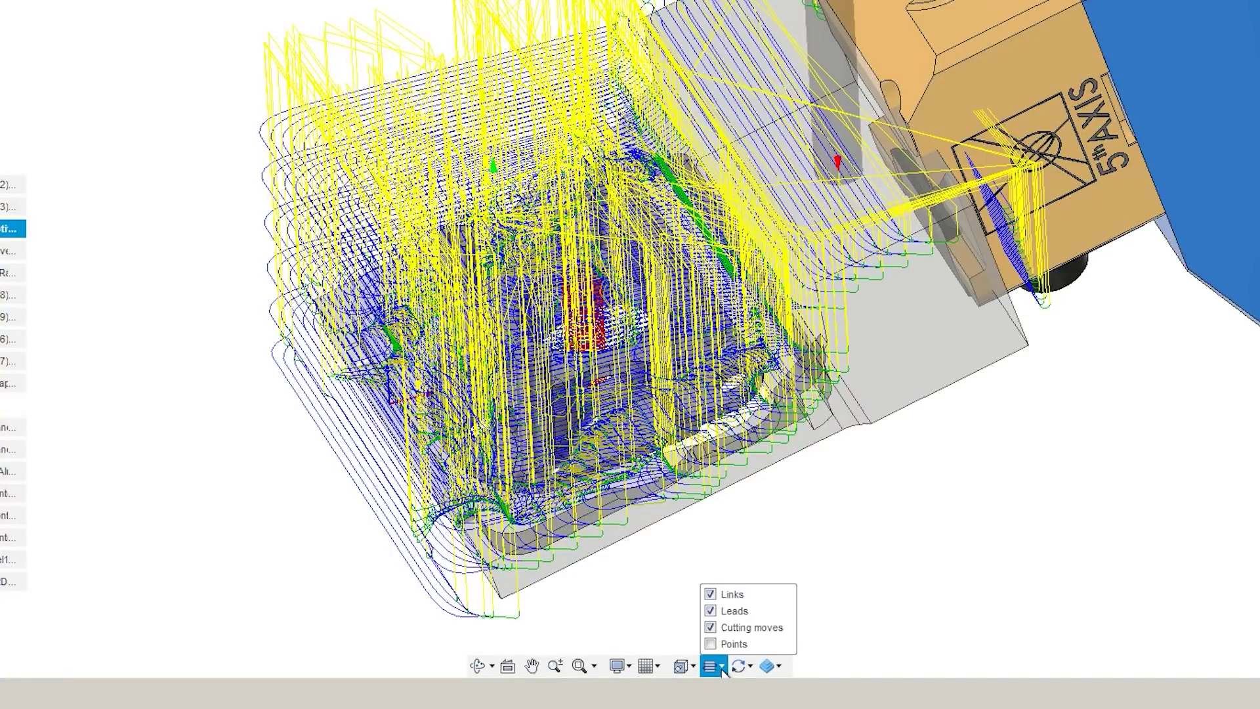
left_click(711, 594)
left_click(711, 594)
left_click(711, 594)
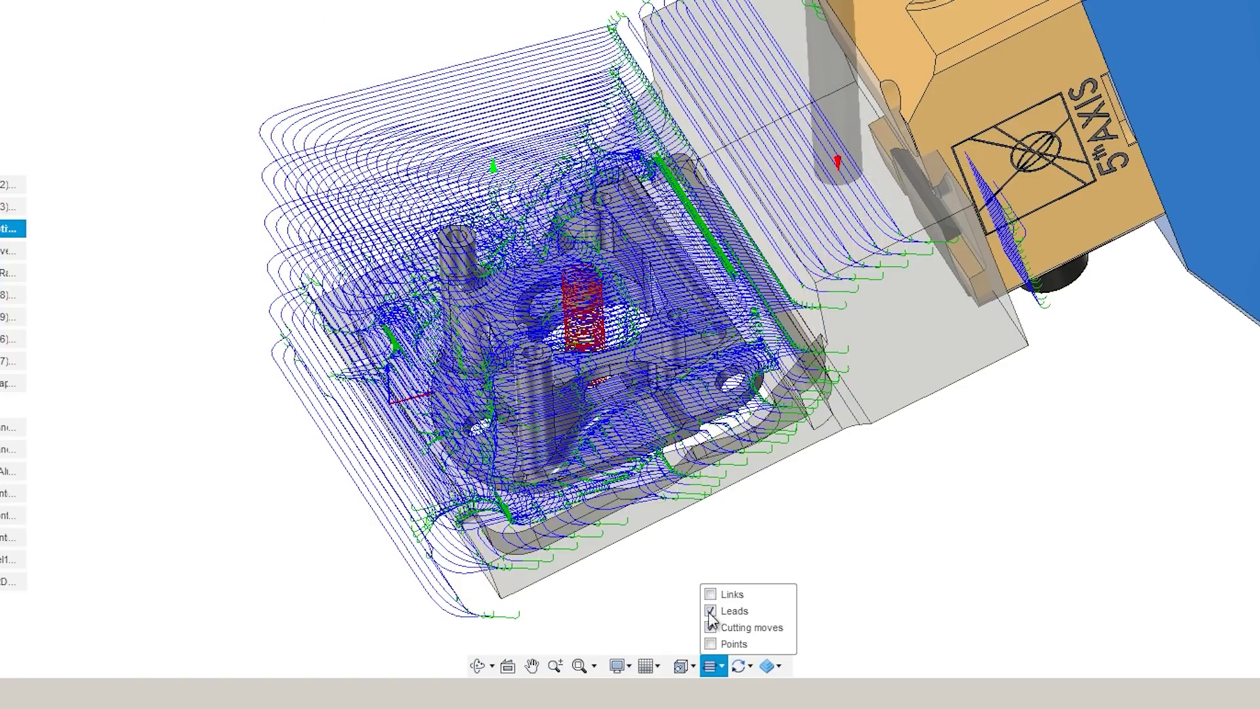
left_click(710, 613)
- Examine the adaptive cutting moves around the bracket's bosses and pockets from several angles
scroll(659, 412, "up", 3)
middle_click_drag(659, 411, 699, 371, "shift")
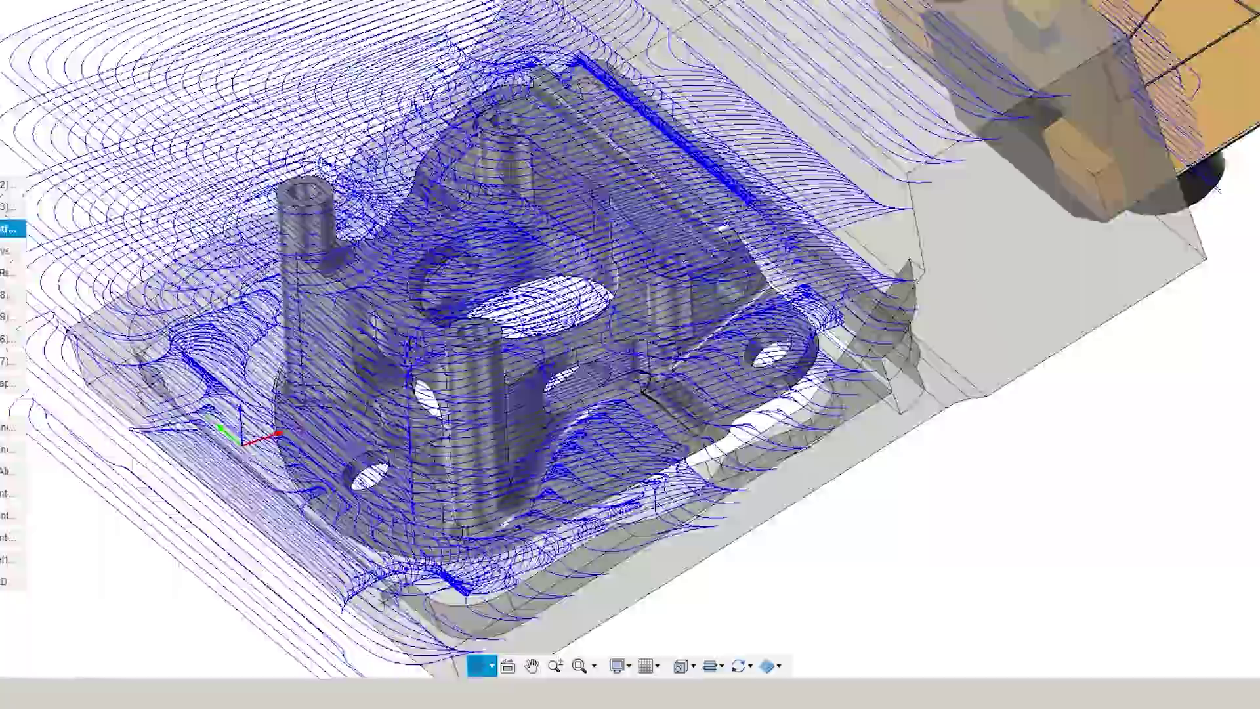
middle_click_drag(732, 289, 781, 351, "shift")
scroll(656, 380, "down", 2)
middle_click_drag(620, 374, 758, 348)
middle_click_drag(758, 321, 871, 350, "shift")
middle_click_drag(830, 293, 767, 304)
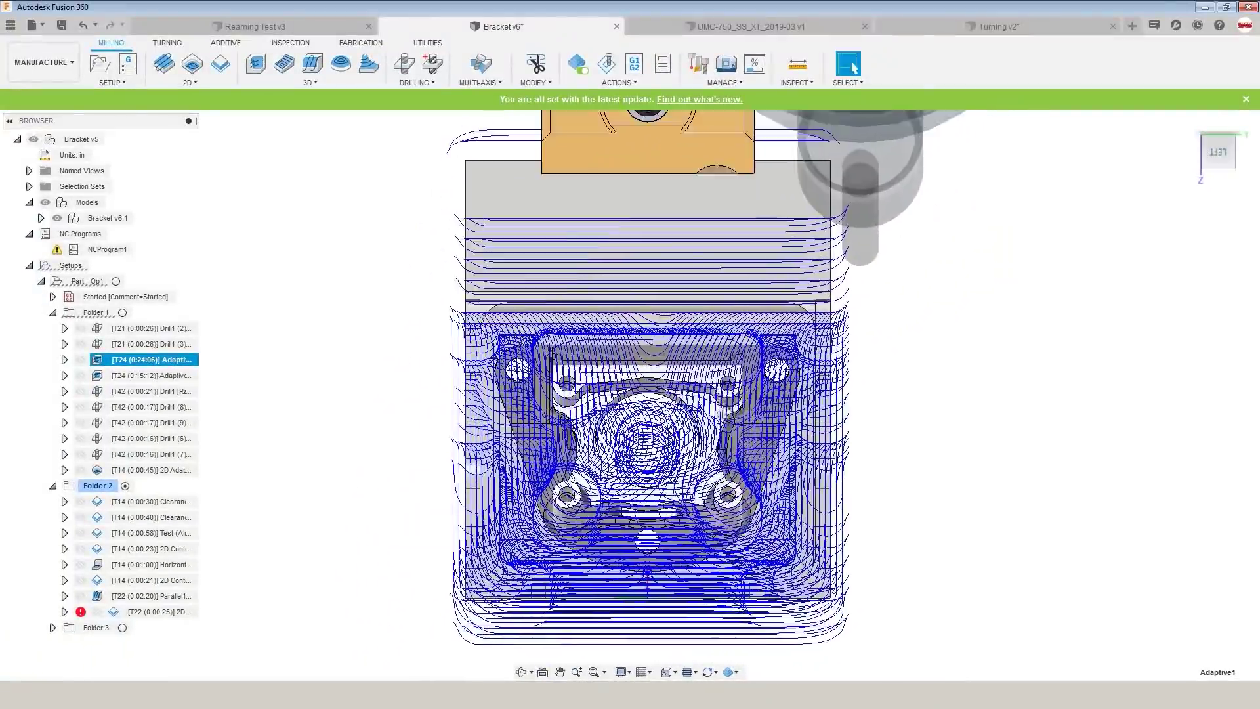
middle_click_drag(724, 413, 651, 438, "shift")
scroll(648, 386, "up", 4)
middle_click_drag(388, 185, 380, 215)
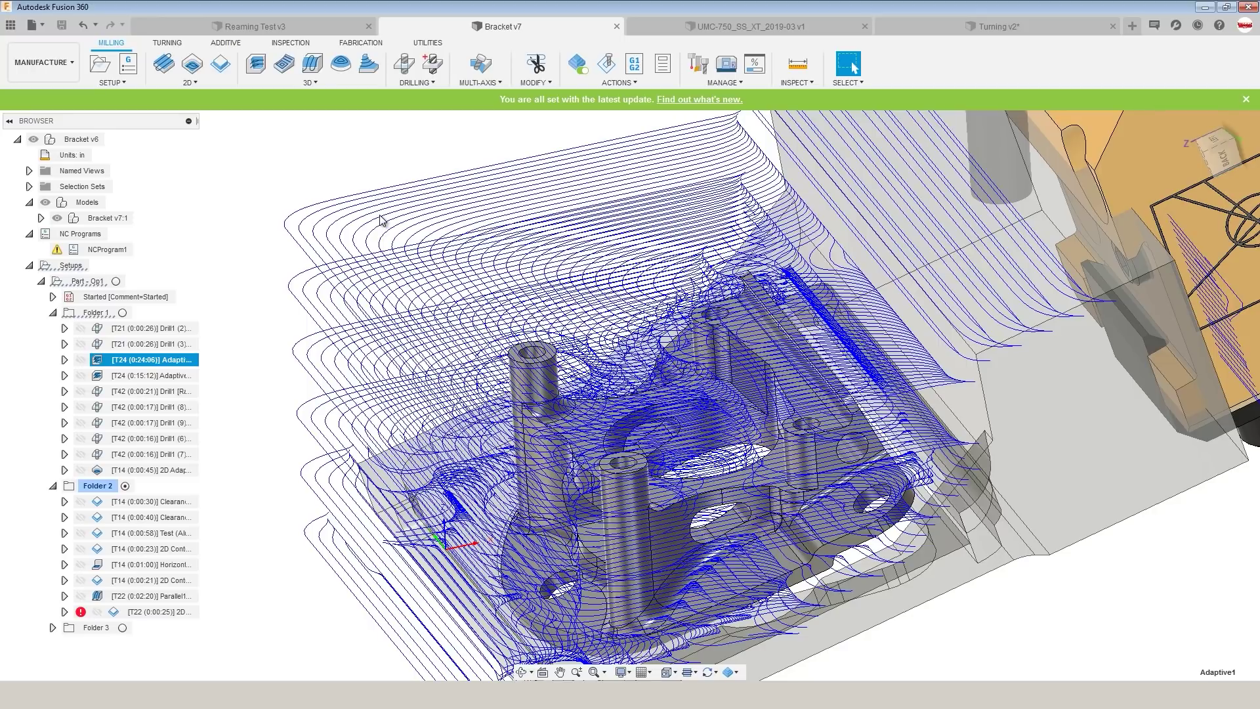
- Switch to the UMC-750 machine document and examine the enclosure and the rotary table through its window
left_click(742, 27)
middle_click_drag(601, 272, 586, 212)
scroll(638, 438, "up", 4)
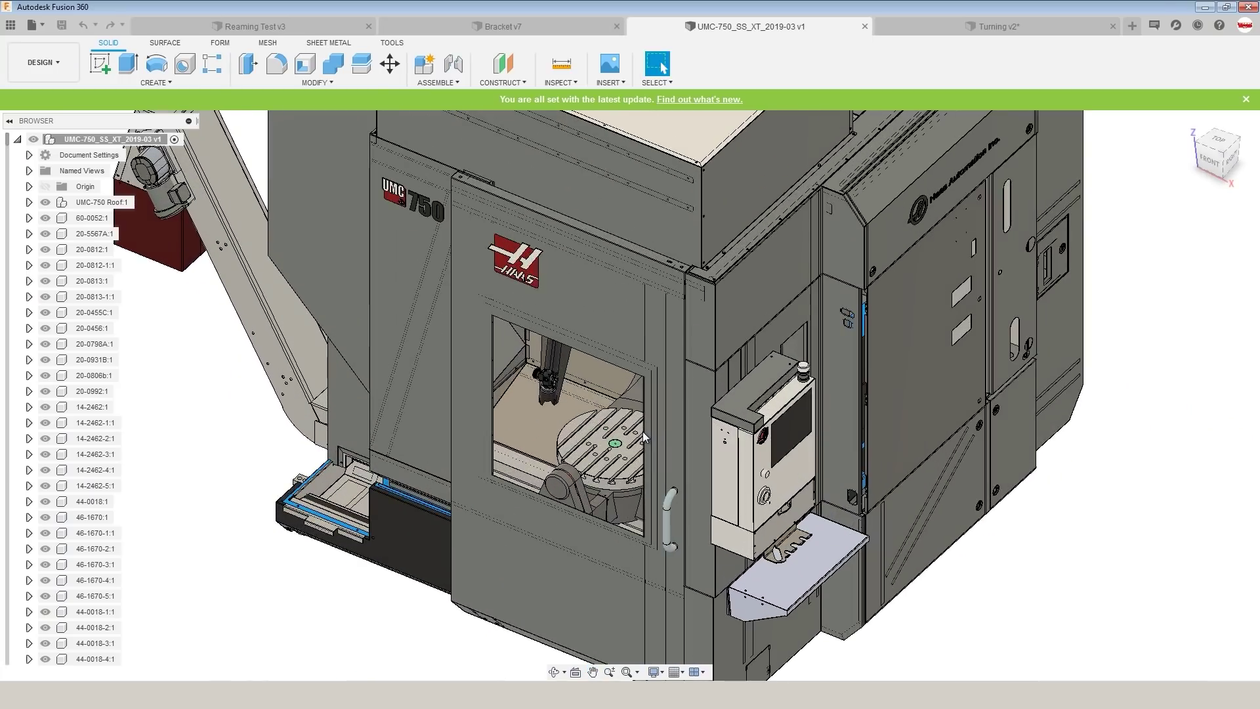
scroll(643, 431, "up", 3)
middle_click_drag(699, 423, 575, 497, "shift")
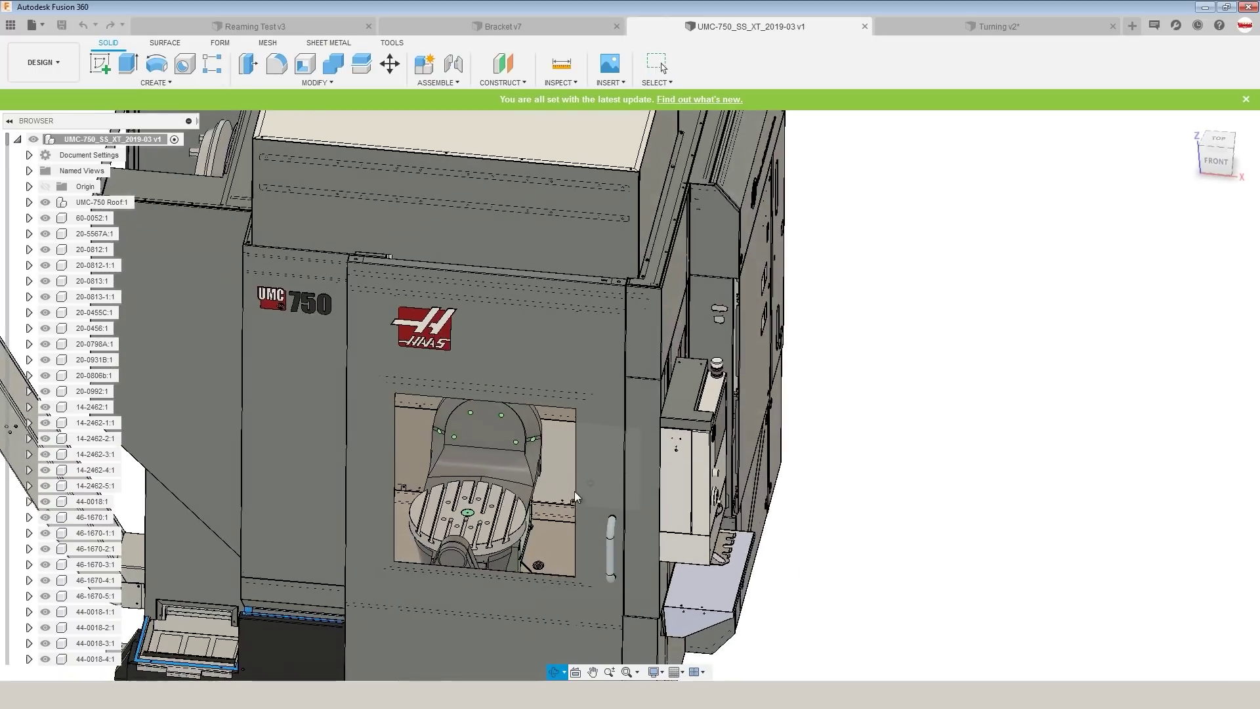
middle_click_drag(488, 523, 609, 492)
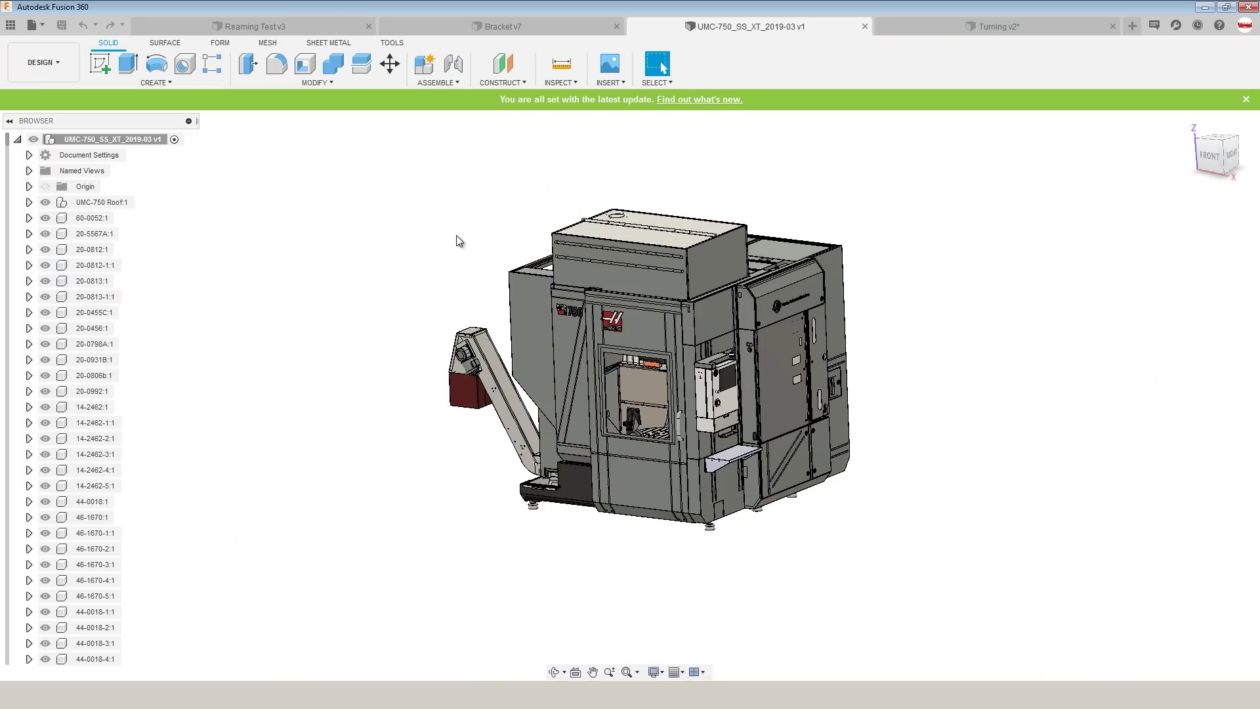
middle_click_drag(484, 304, 487, 298, "shift")
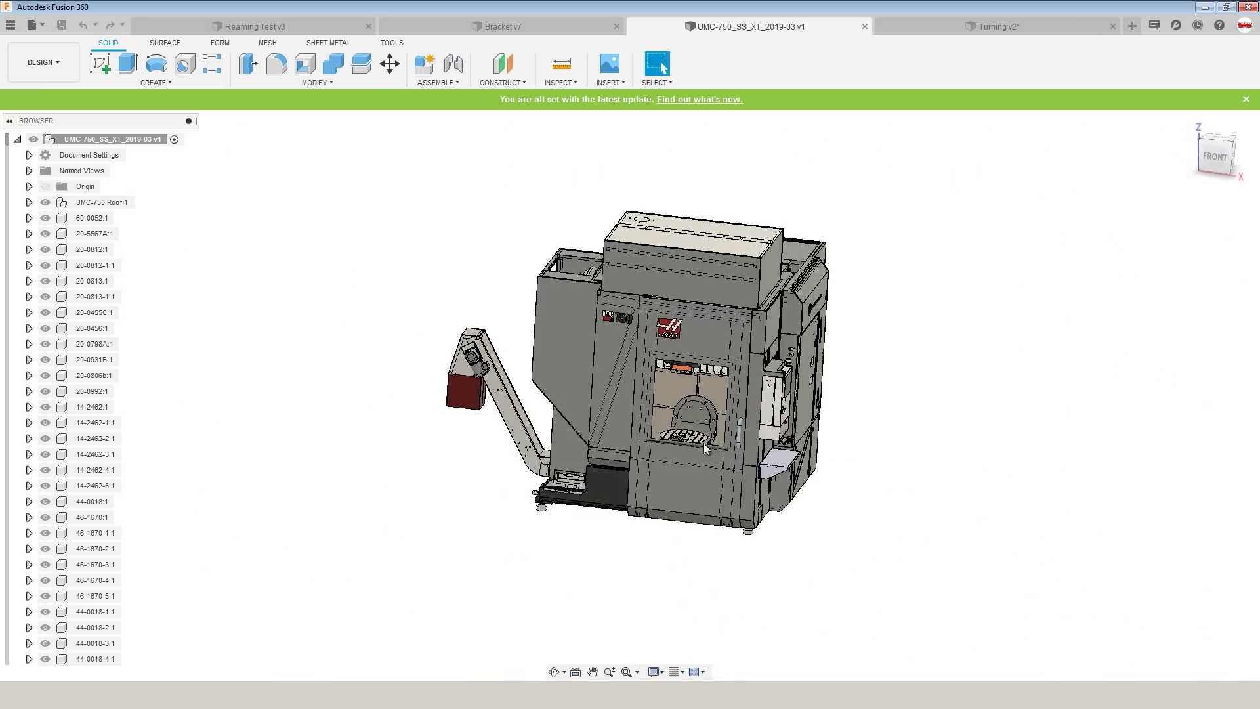
scroll(705, 449, "up", 5)
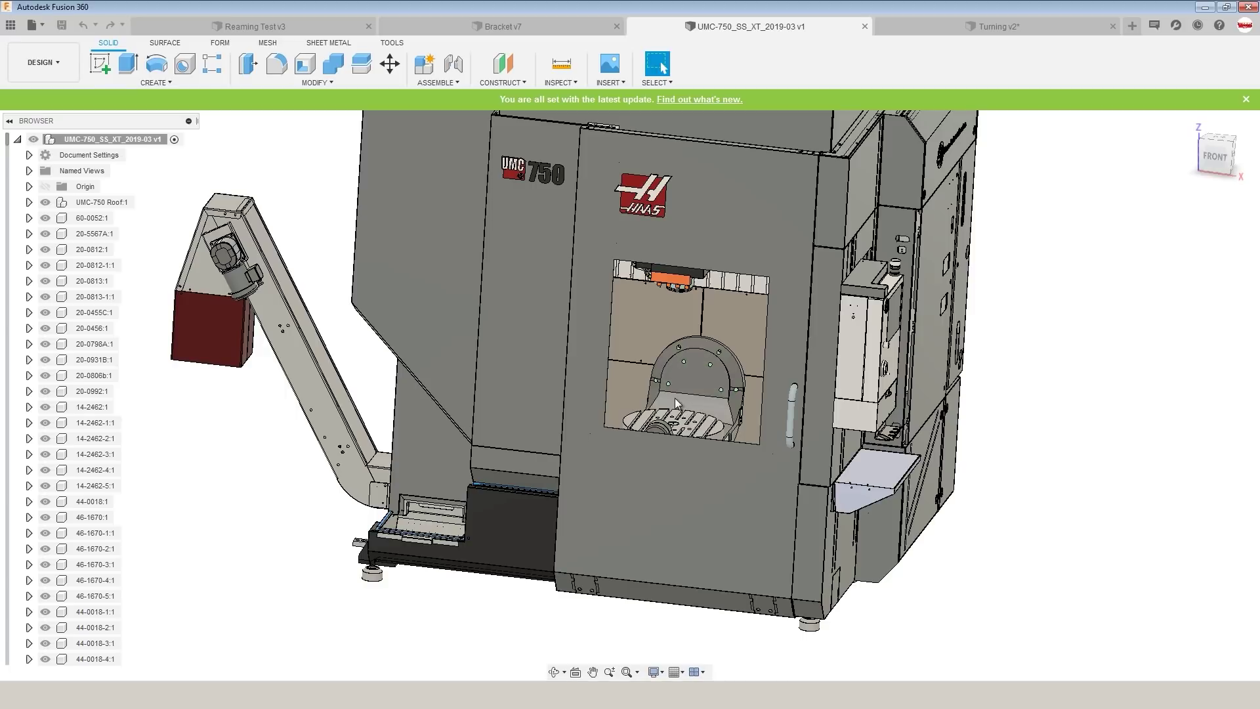
middle_click_drag(675, 398, 588, 459, "shift")
scroll(971, 325, "down", 3)
- Orient the machine to the front view and window-select across its chip conveyor side
left_click(1208, 162)
middle_click_drag(583, 268, 481, 323)
left_click_drag(337, 223, 649, 551)
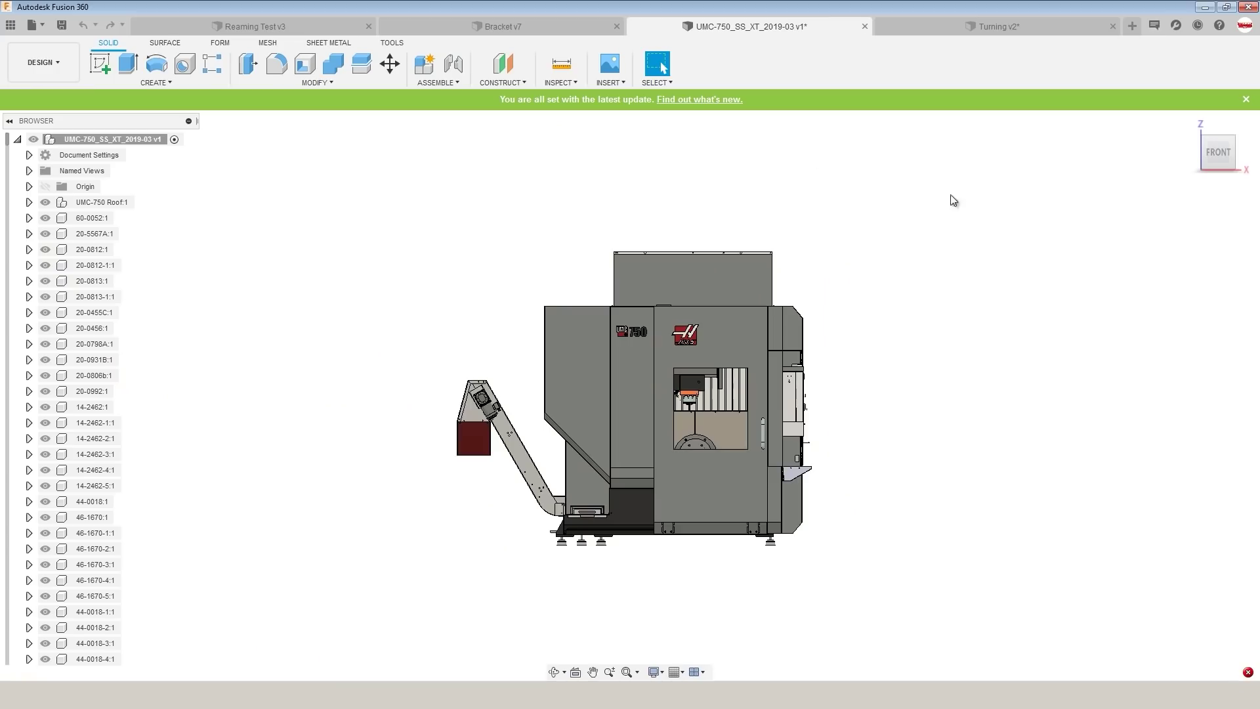
- Restrict the selection filter to Bodies, and window-select and delete the enclosed bodies on the machine's chip conveyor side
left_click(661, 84)
mouse_move(643, 197)
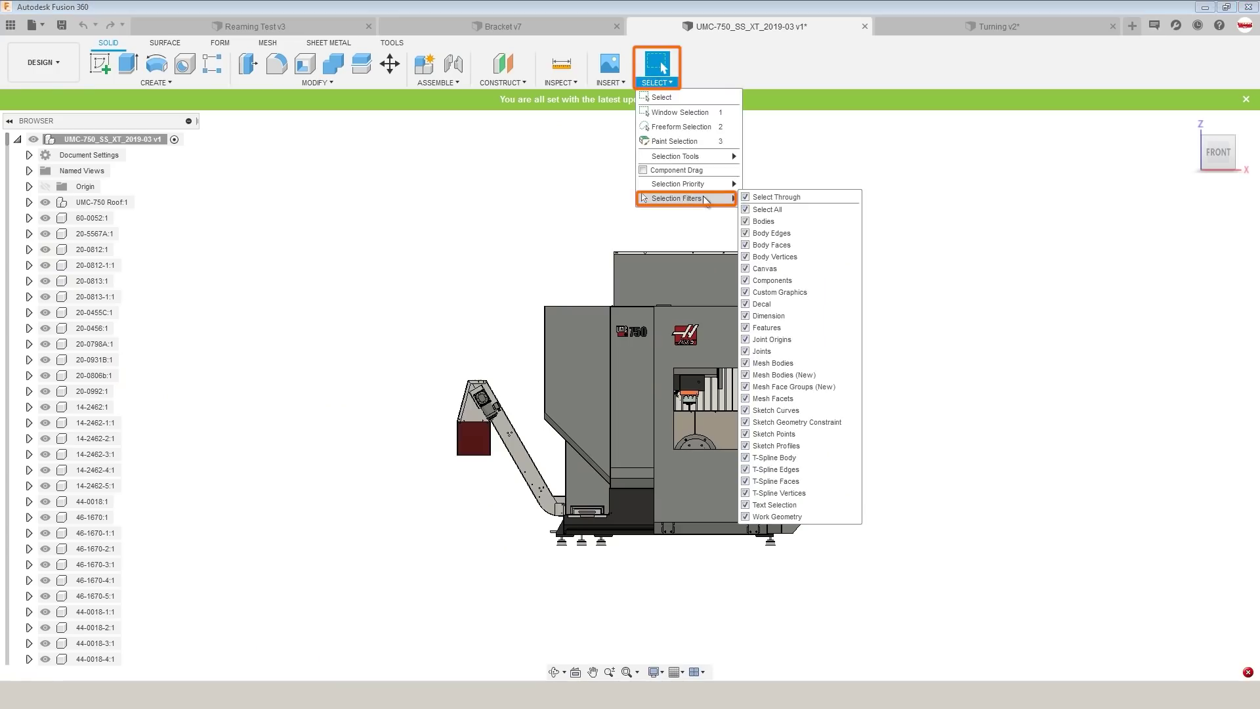
left_click(748, 222)
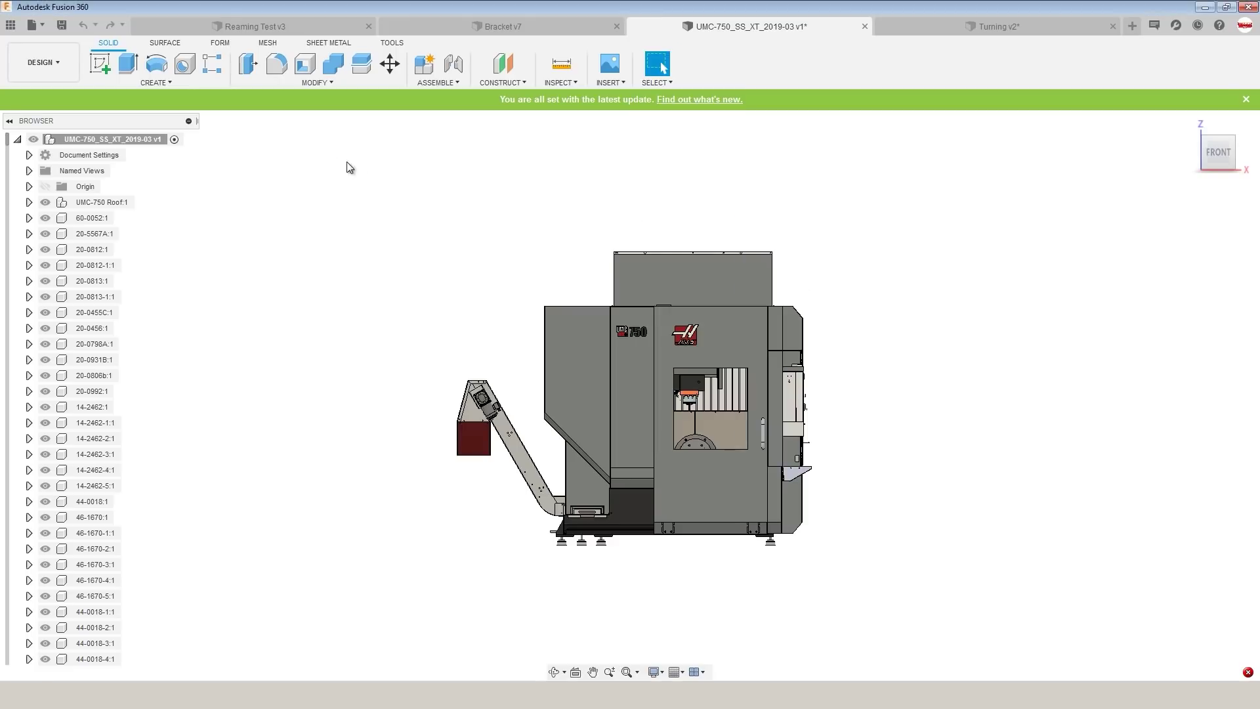
left_click_drag(332, 159, 655, 562)
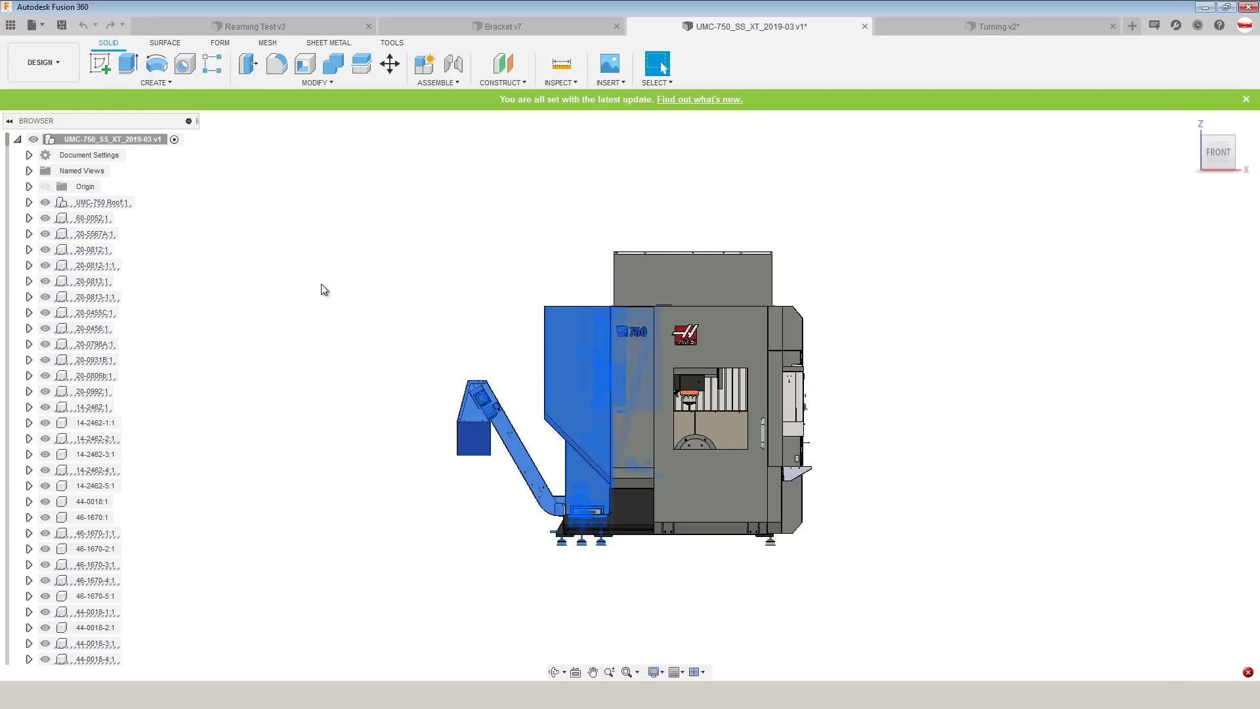
key("Delete")
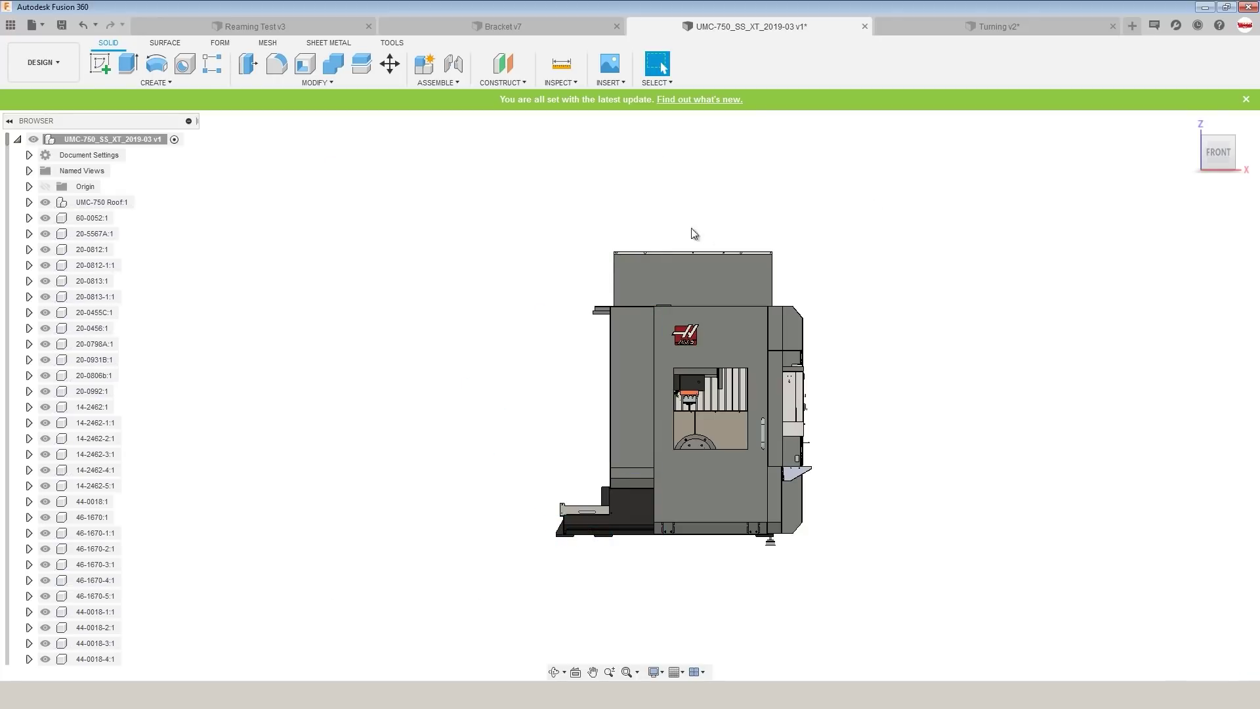
- Window-select only the bodies fully enclosed around the machine's roof, and clear the selection
scroll(508, 233, "up", 2)
left_click_drag(553, 219, 895, 386)
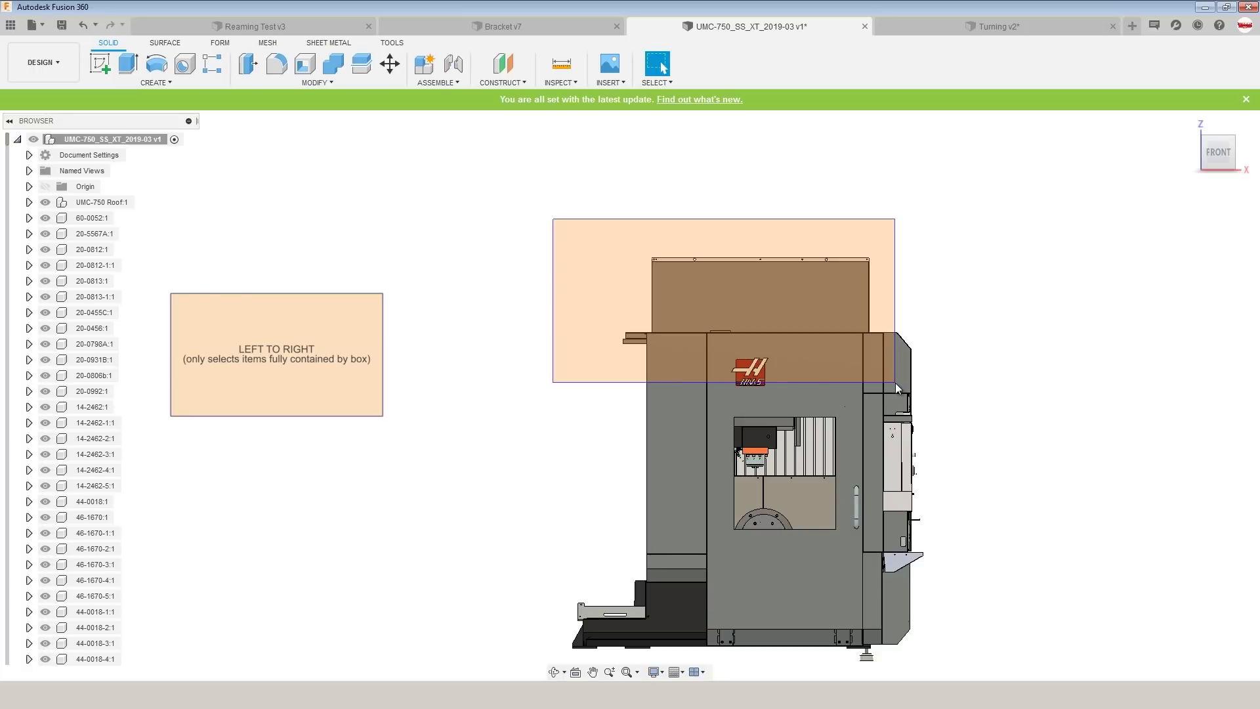
left_click_drag(903, 380, 903, 381)
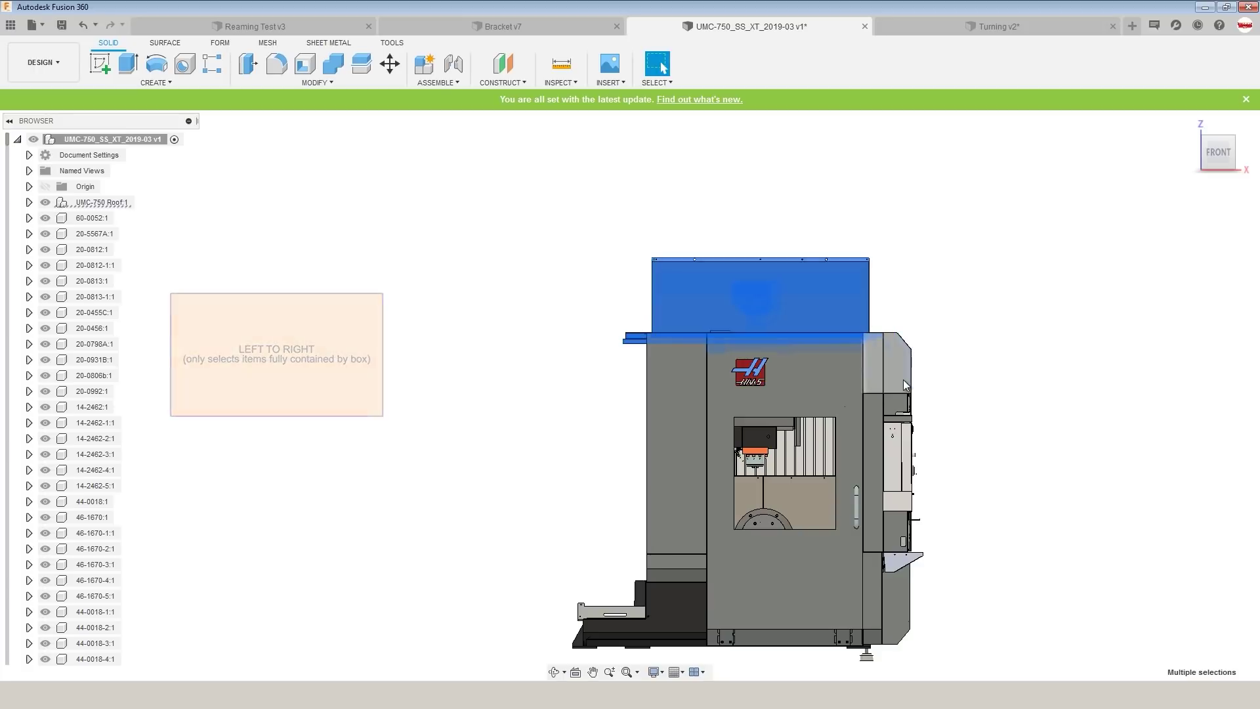
left_click(905, 238)
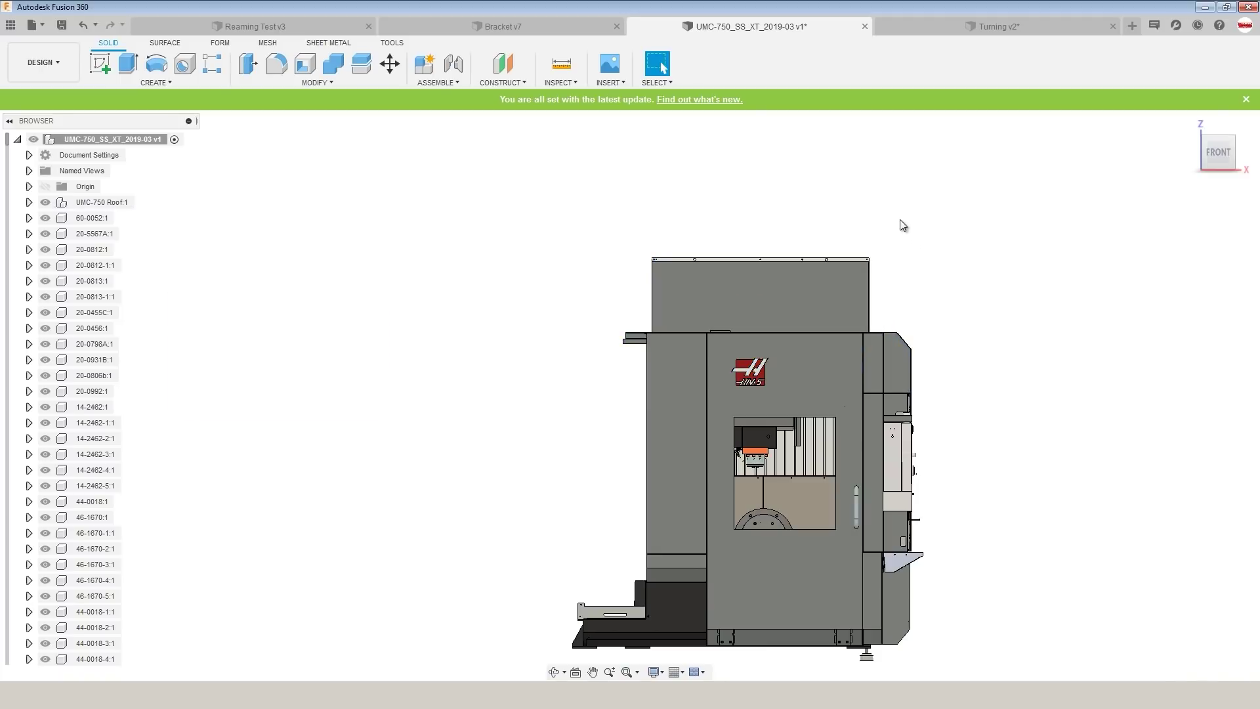
- Compare enclosed and crossing selections over the machine's roof, and undo the removal of the bodies caught by the crossing selection
left_click_drag(897, 223, 561, 383)
left_click_drag(550, 201, 895, 376)
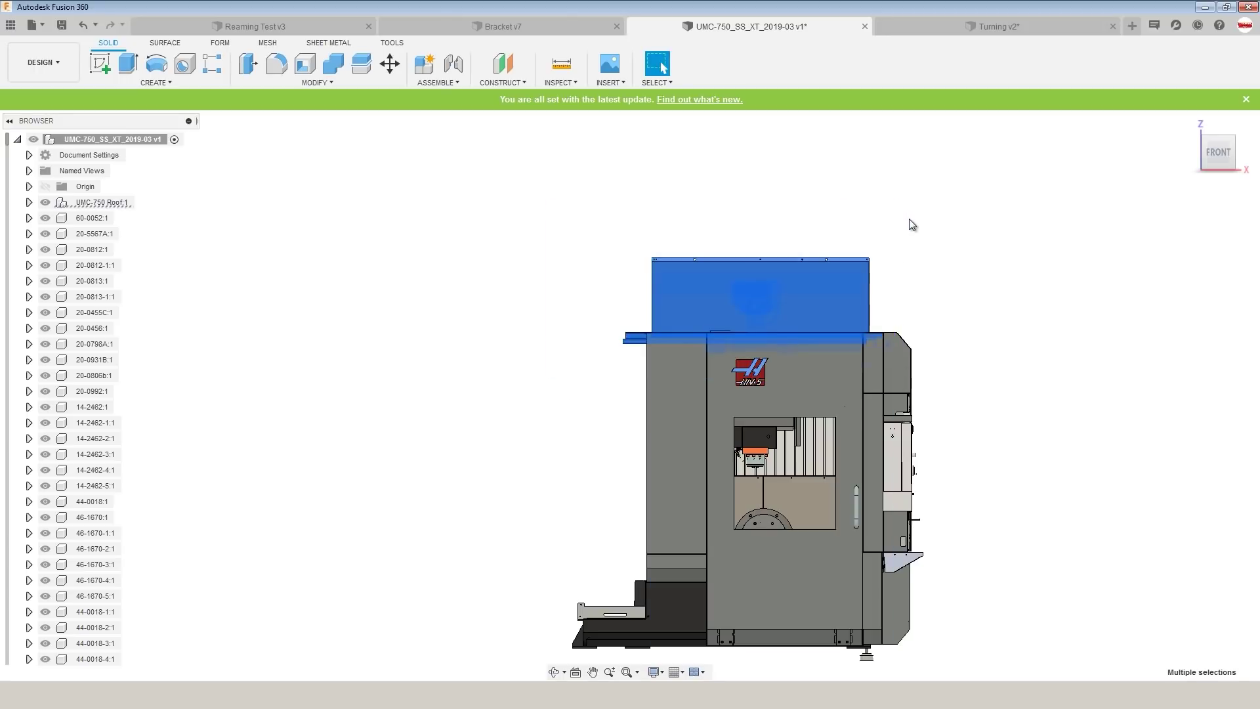
left_click_drag(892, 215, 573, 373)
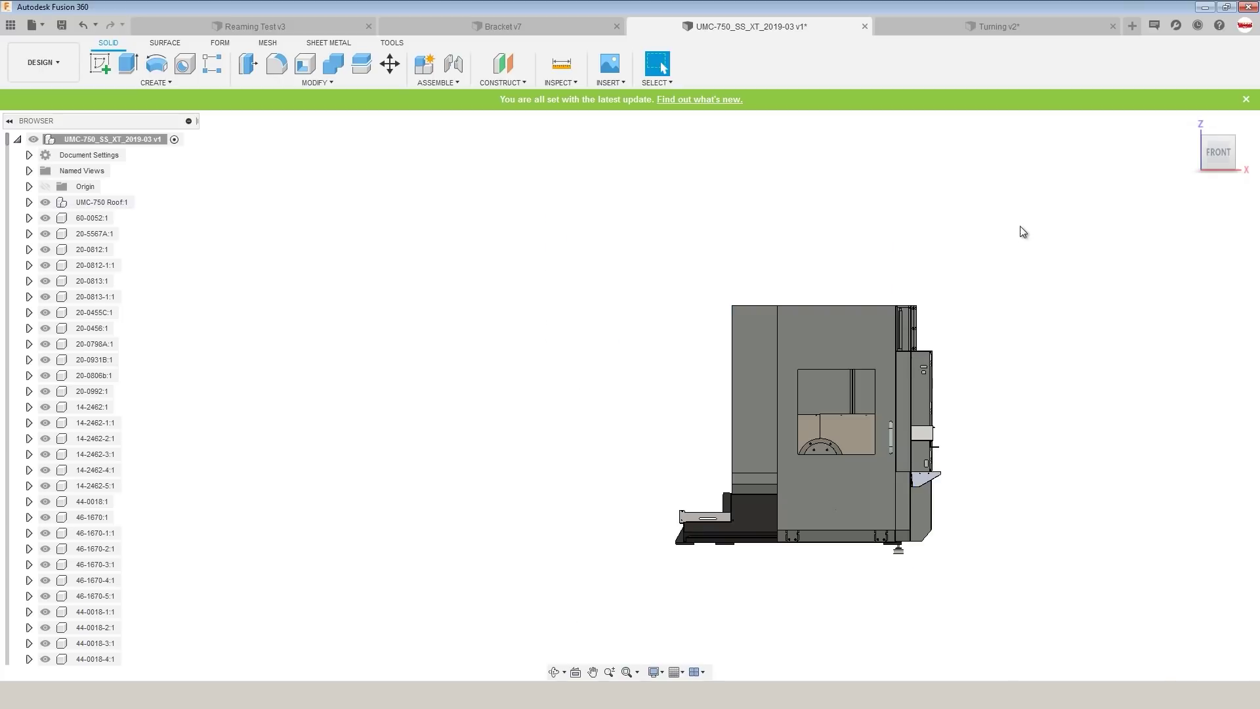
key("ctrl+z")
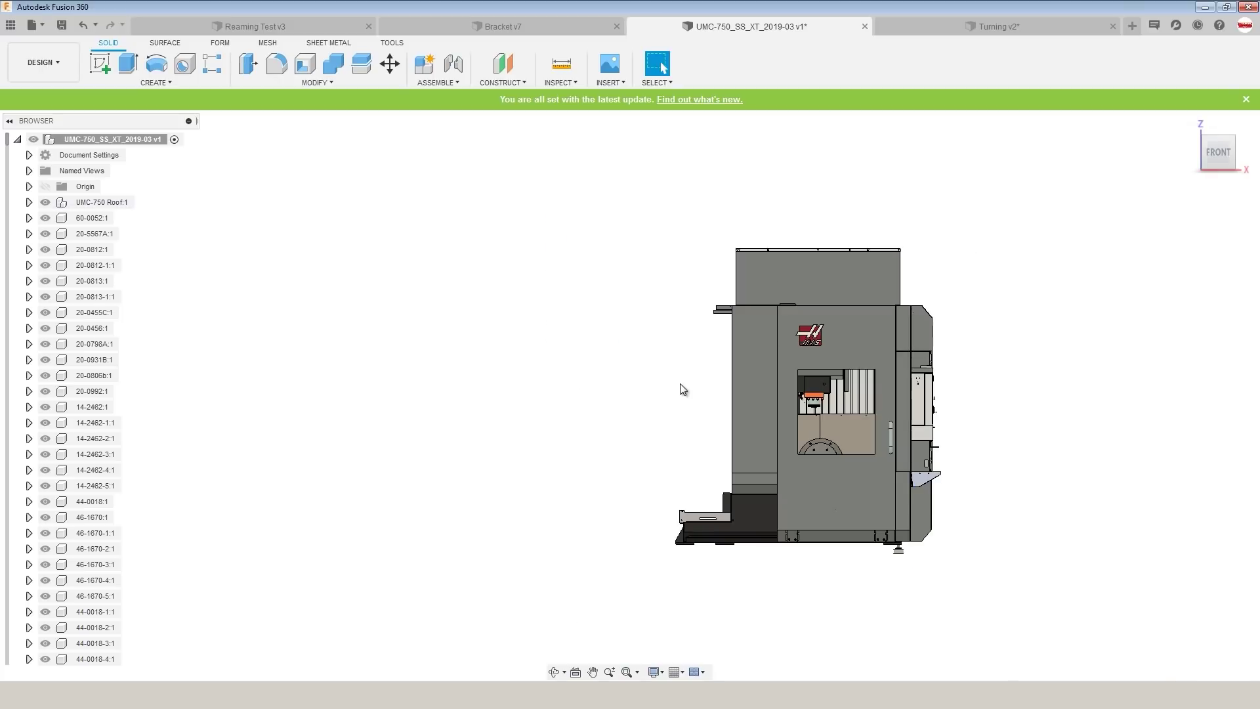
- Hide every body touched by a crossing selection over the machine's upper half, and orient the model to the top view
left_click(996, 217)
left_click_drag(997, 216, 571, 424)
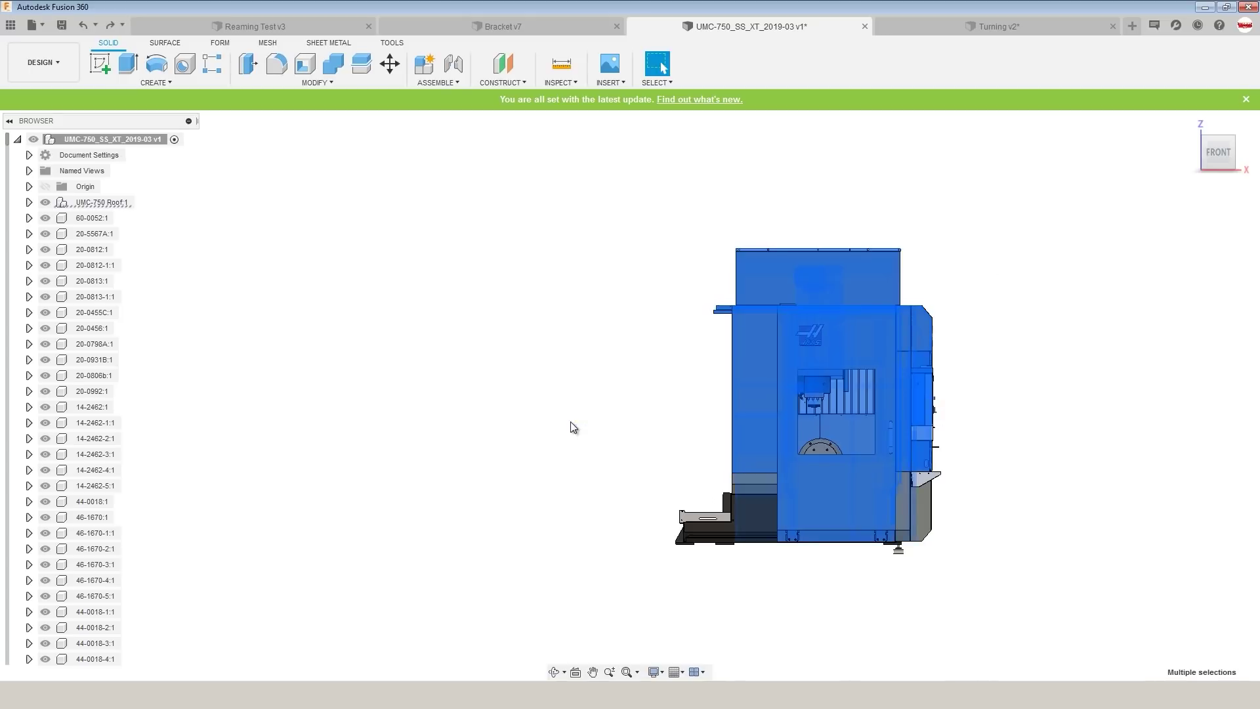
key("v")
middle_click_drag(906, 498, 867, 502, "shift")
left_click(1214, 137)
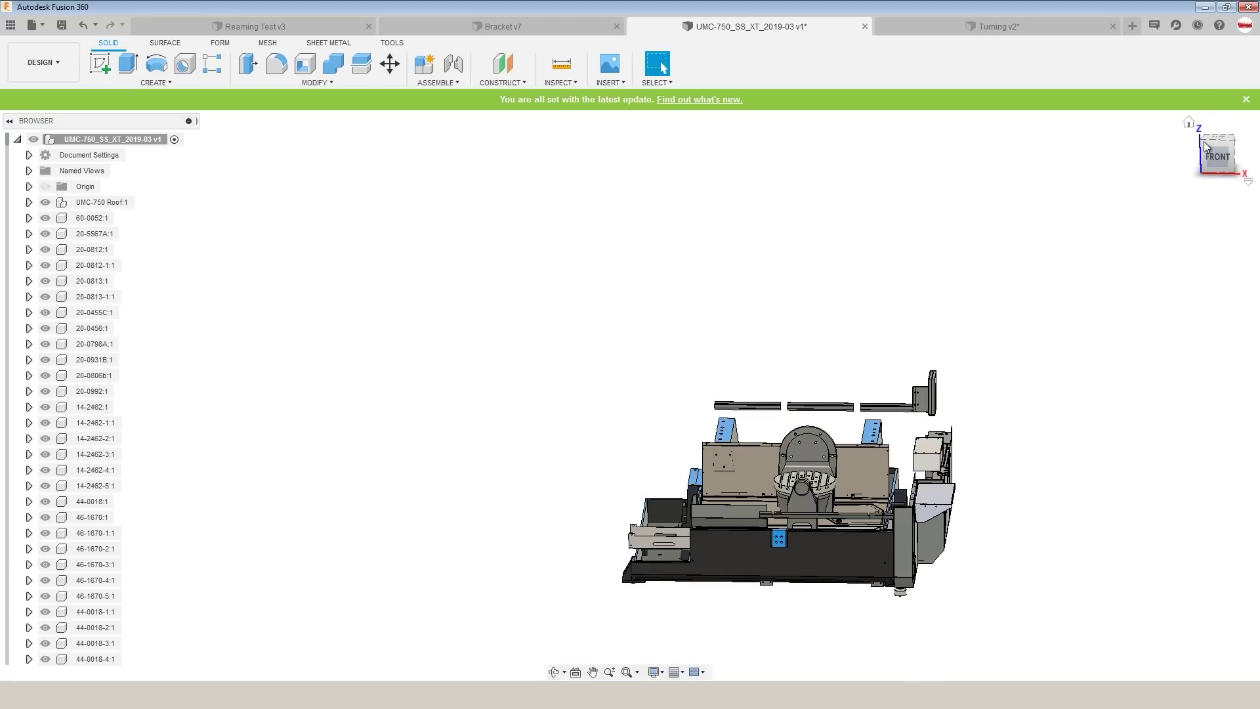
left_click(1217, 140)
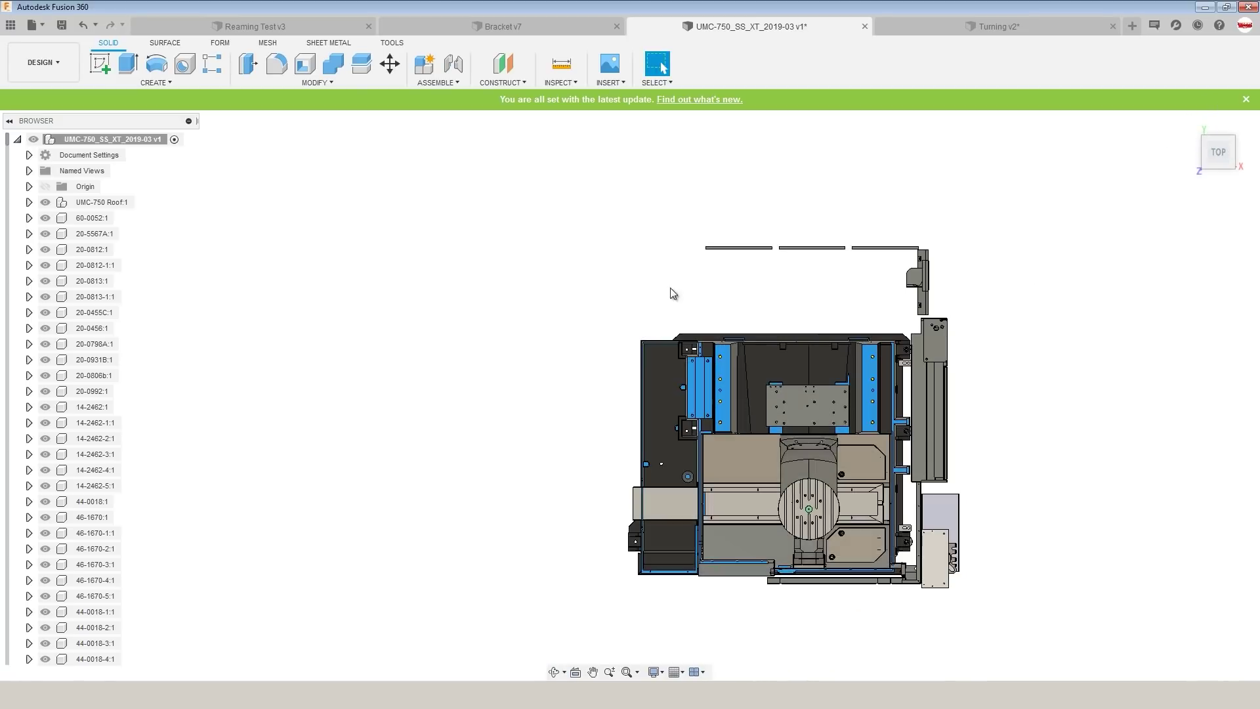
- Hide the bodies behind the trunnion table with an enclosed and a crossing window selection in the top view
left_click_drag(403, 137, 995, 436)
key("v")
scroll(995, 435, "down", 3)
left_click_drag(1061, 265, 477, 427)
key("v")
- Hide the bodies on both sides of the trunnion table with crossing window selections in the top view
middle_click_drag(814, 348, 835, 340, "shift")
left_click(1218, 152)
left_click_drag(752, 340, 512, 626)
key("v")
left_click_drag(1064, 327, 850, 557)
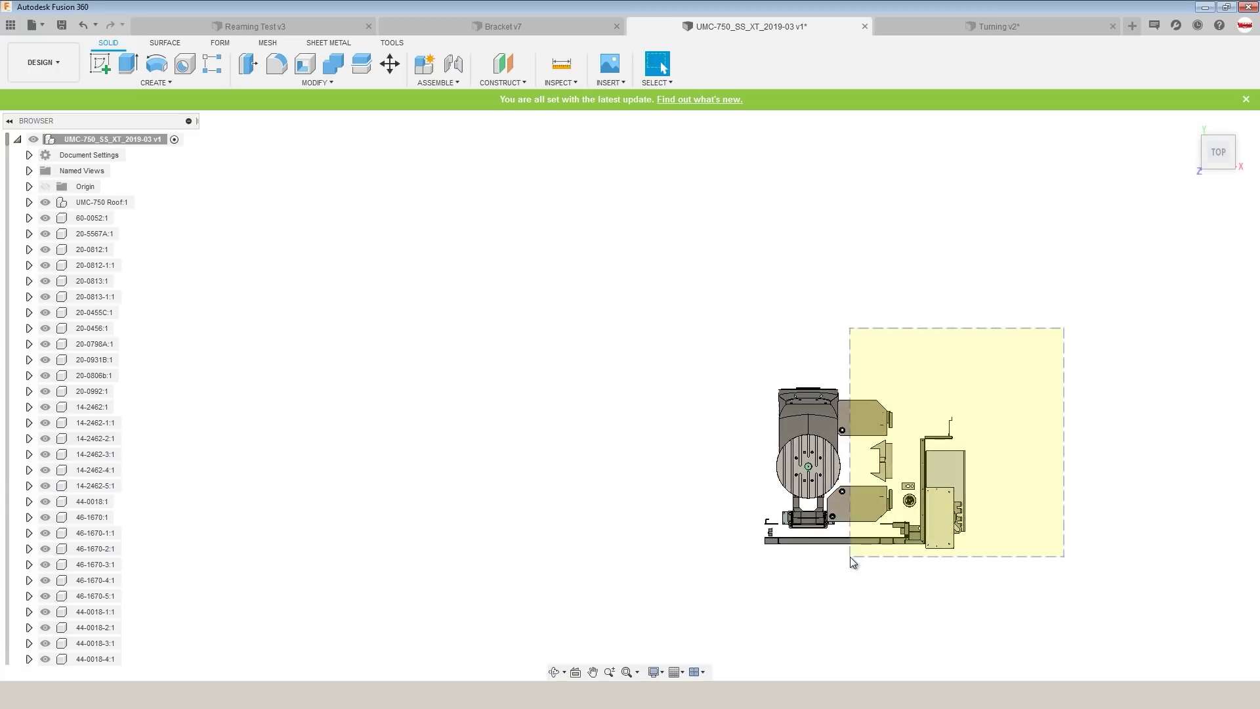
key("v")
scroll(851, 556, "up", 5)
left_click_drag(515, 609, 599, 422)
key("v")
- Try hiding the bodies crossed by a window over the trunnion's base in the front view, and undo it
scroll(828, 368, "down", 1)
middle_click_drag(828, 368, 835, 328, "shift")
left_click(1218, 160)
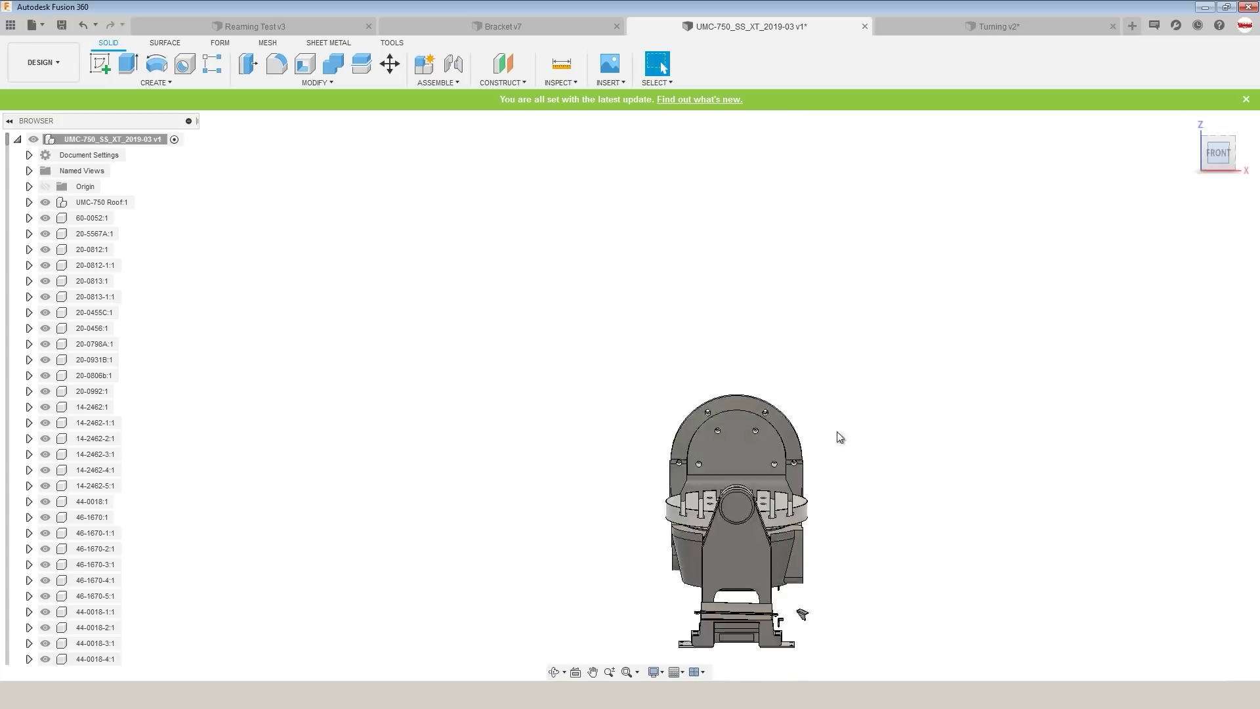
middle_click_drag(838, 435, 806, 302)
scroll(846, 485, "up", 3)
left_click_drag(837, 558, 418, 414)
key("v")
middle_click_drag(1063, 420, 990, 459, "shift")
key("ctrl+z")
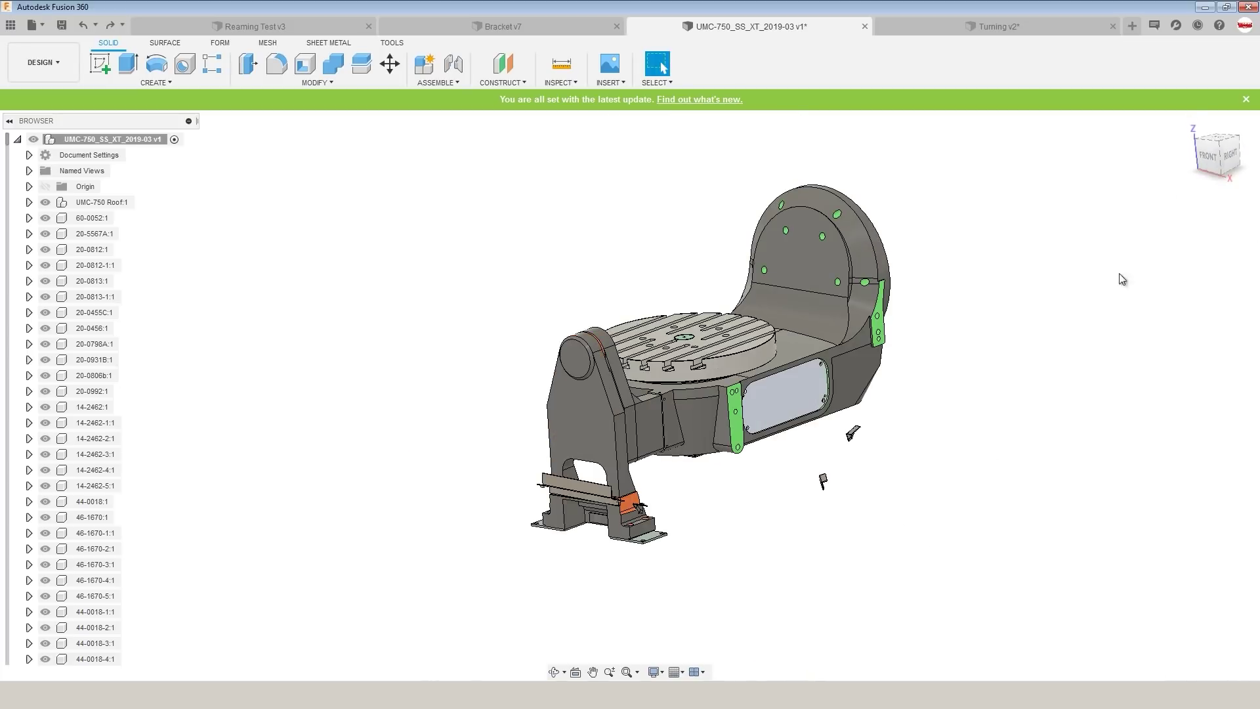
- Crossing-select the trunnion's base in the front view, deselect the bodies enclosed around the support, and delete the remaining selected bodies
left_click(1214, 159)
middle_click_drag(754, 492, 716, 537)
key("Escape")
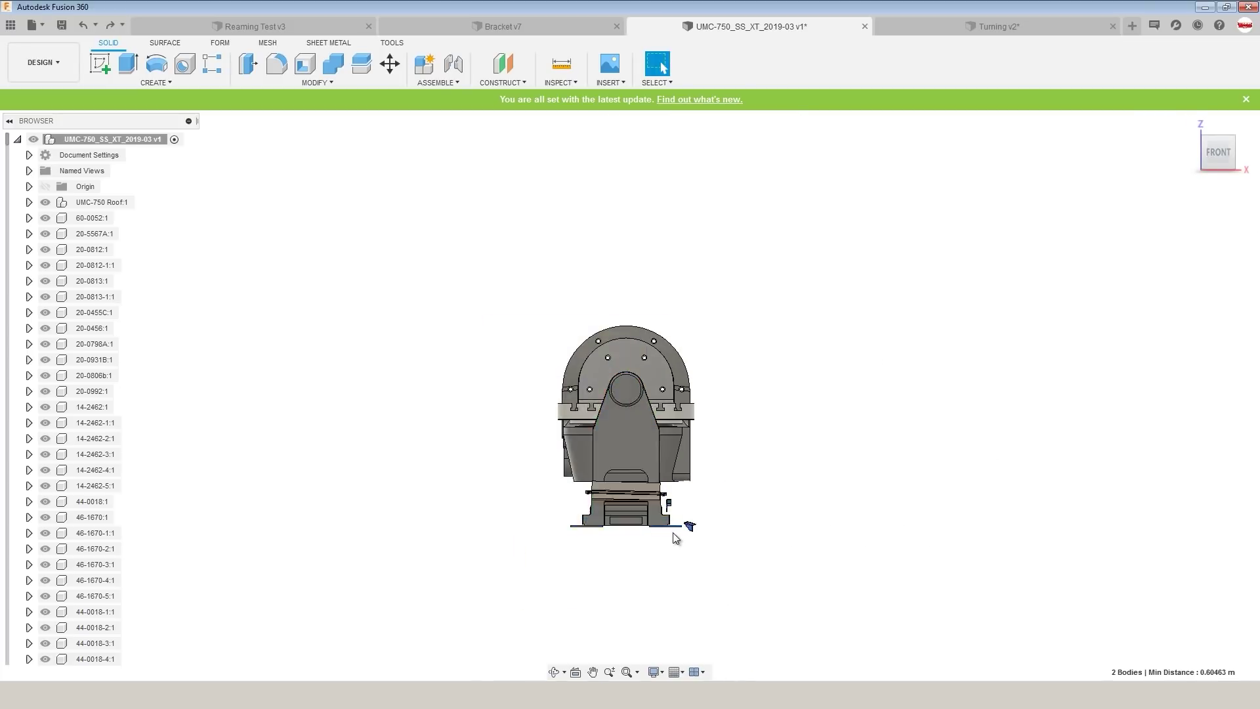
scroll(676, 535, "up", 3)
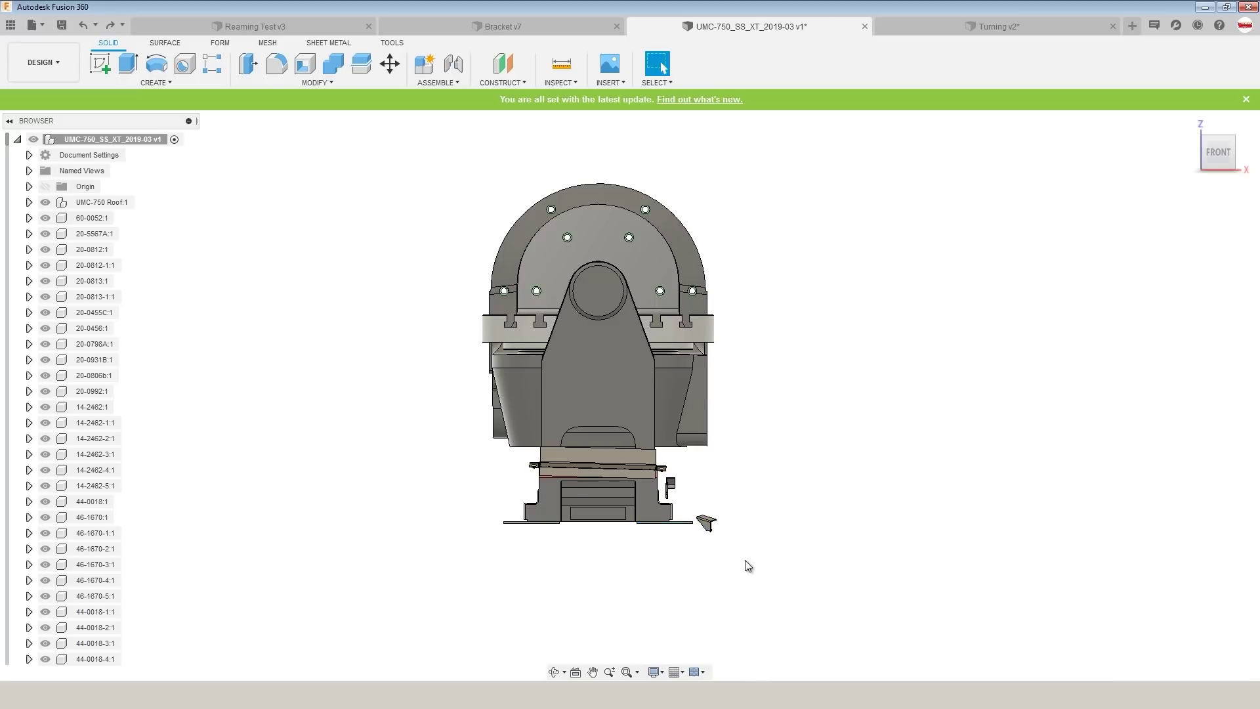
left_click_drag(707, 552, 478, 455)
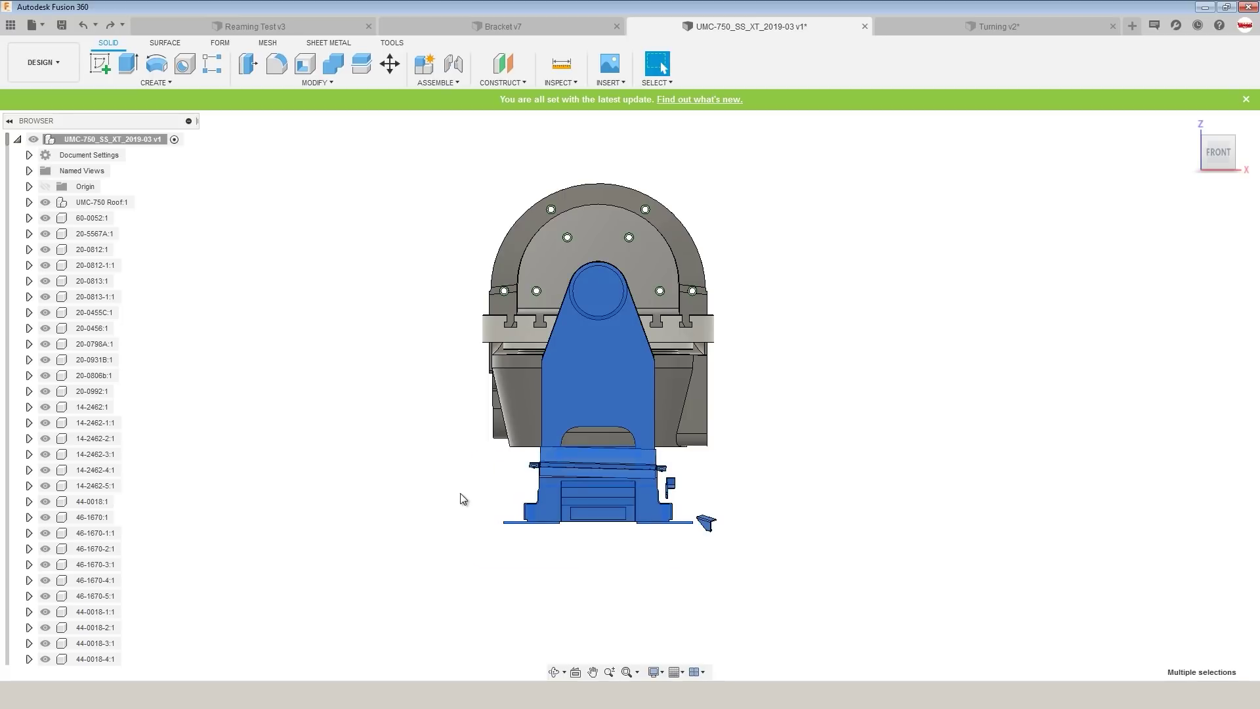
left_click_drag(455, 234, 680, 523, "ctrl")
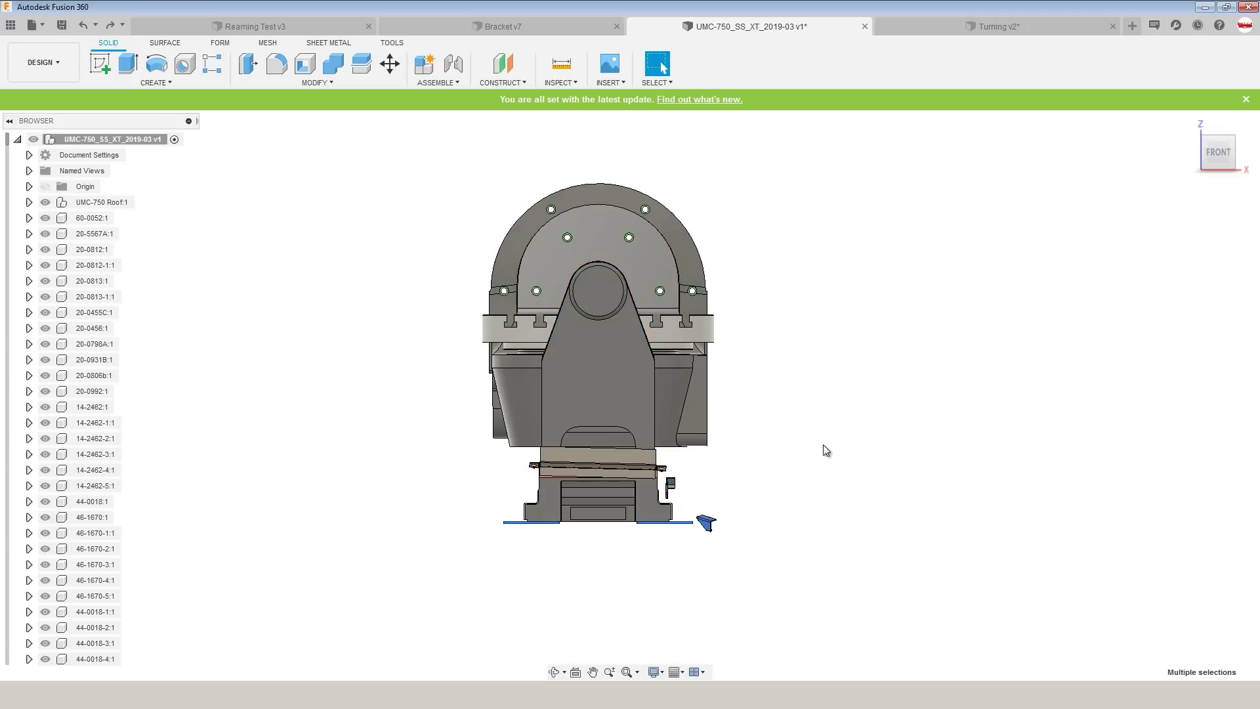
mouse_move(822, 443)
middle_mouse_down("shift")
mouse_move(849, 423)
mouse_move(817, 436)
middle_mouse_up("shift")
key("Delete")
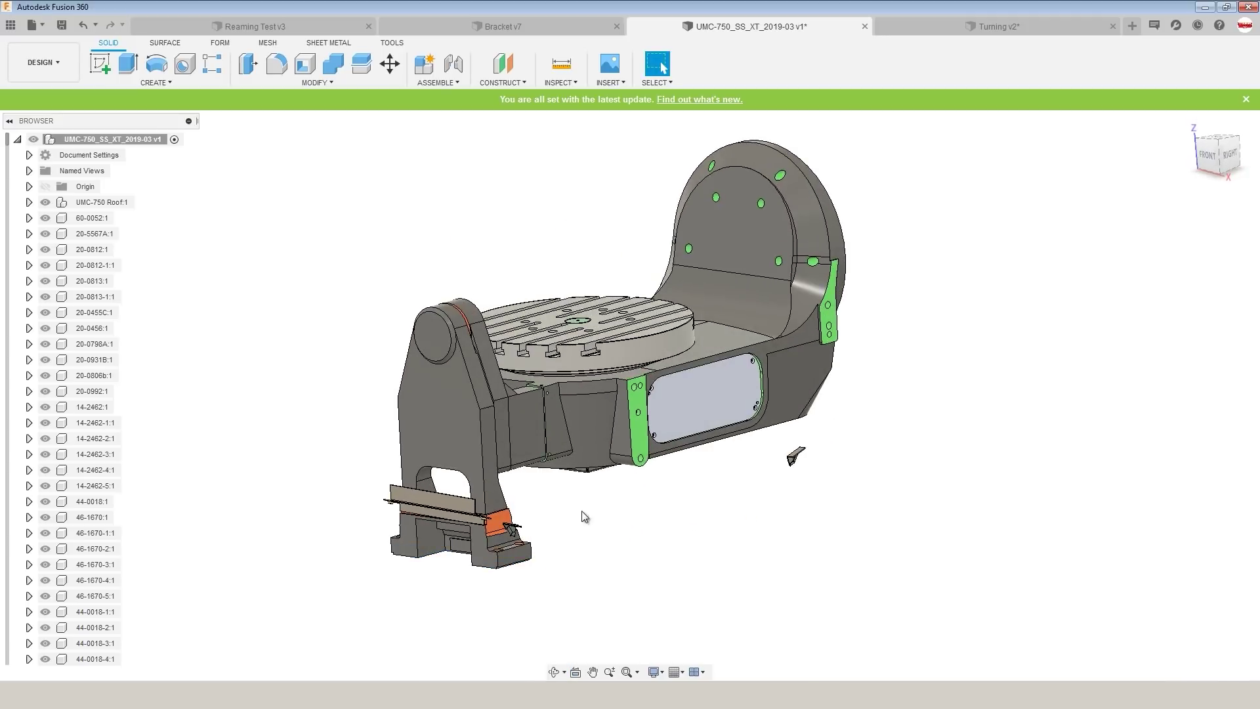
- Remove the leftover loose brackets and cover strips around the trunnion's front support with window selections
middle_click_drag(582, 510, 586, 506, "shift")
left_click_drag(828, 438, 787, 414)
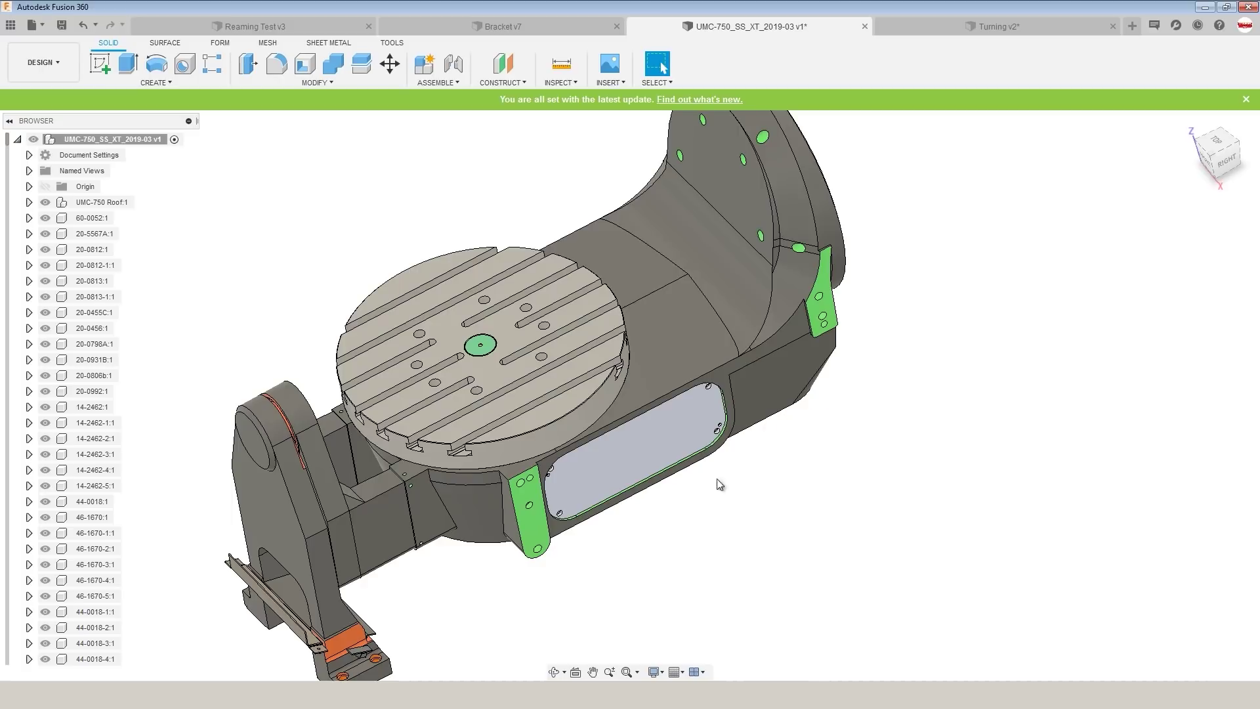
left_click_drag(416, 407, 521, 469)
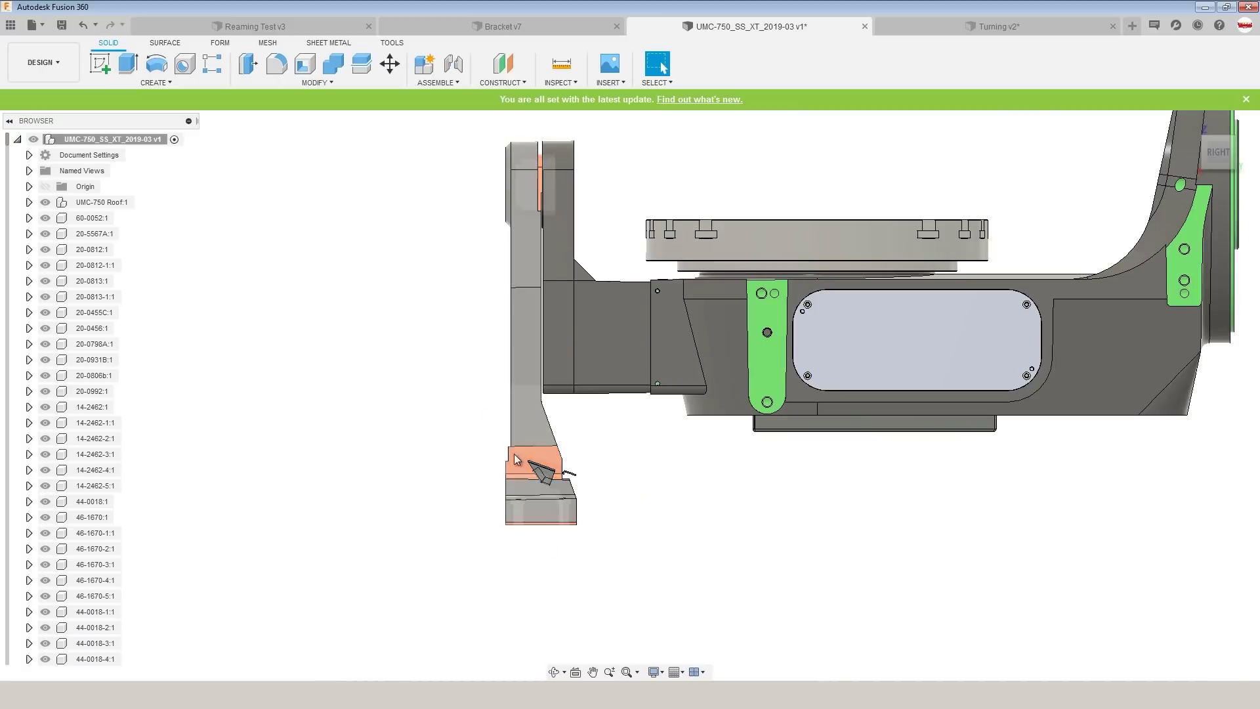
left_click_drag(445, 439, 598, 491)
middle_click_drag(598, 491, 977, 513, "shift")
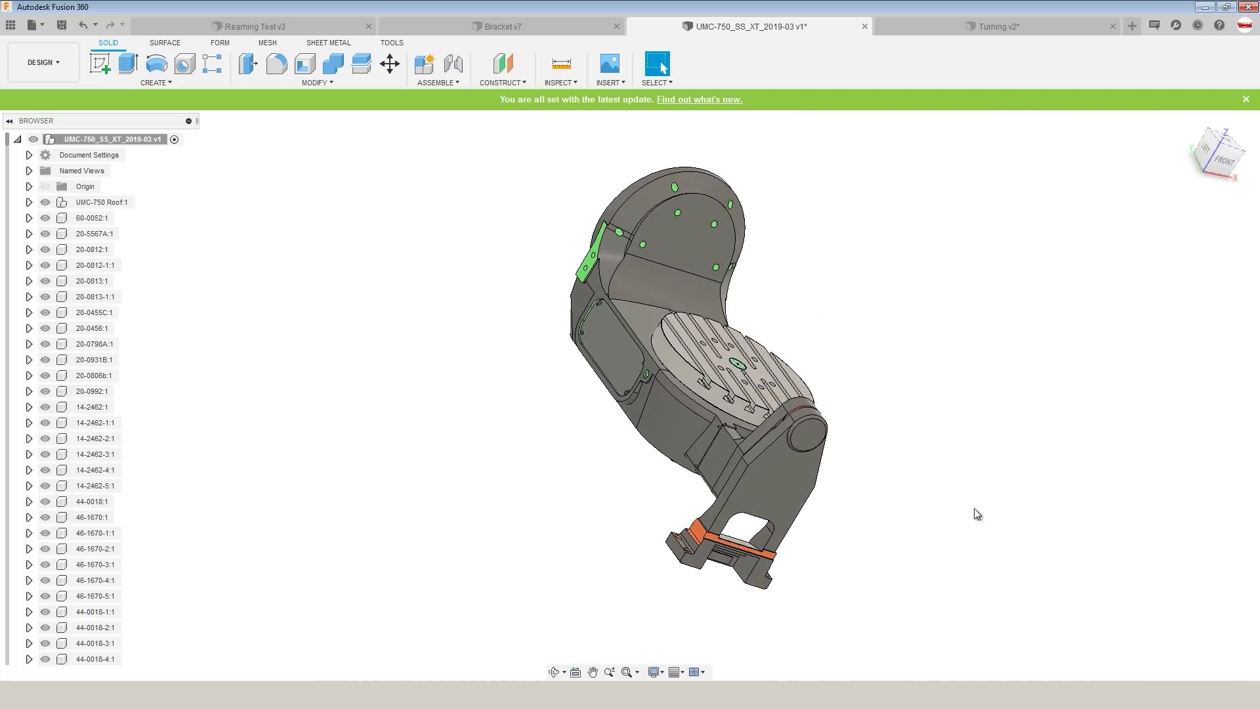
- Open the selection options to review the selection tools, priority and filters
left_click(668, 84)
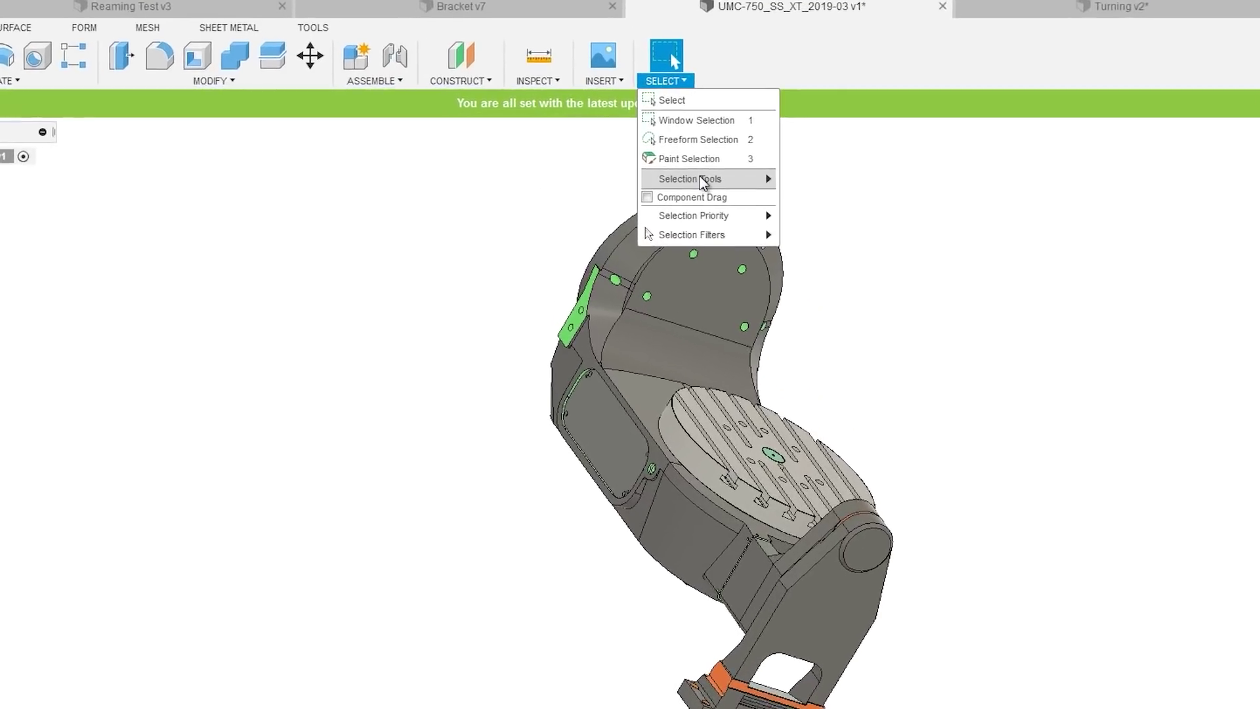
mouse_move(719, 253)
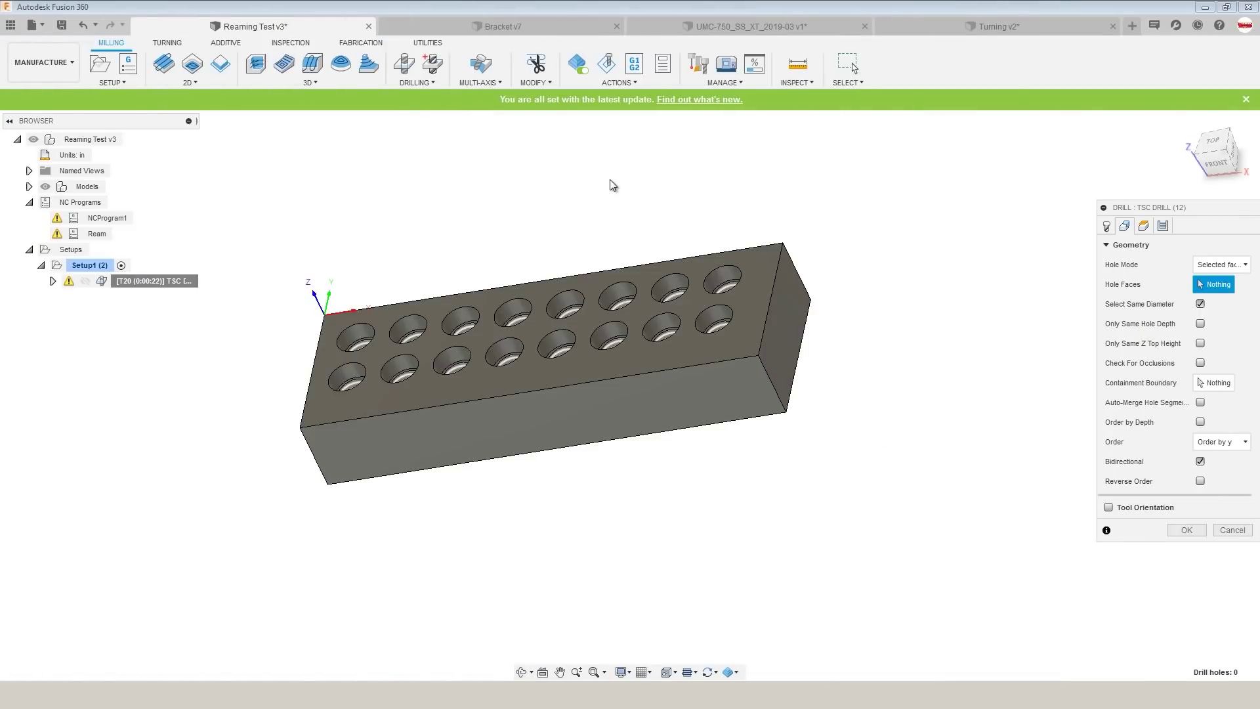
- Select the first hole's face for the TSC Drill operation with Select Same Diameter enabled, and accept the operation
scroll(355, 338, "up", 3)
left_click(355, 338)
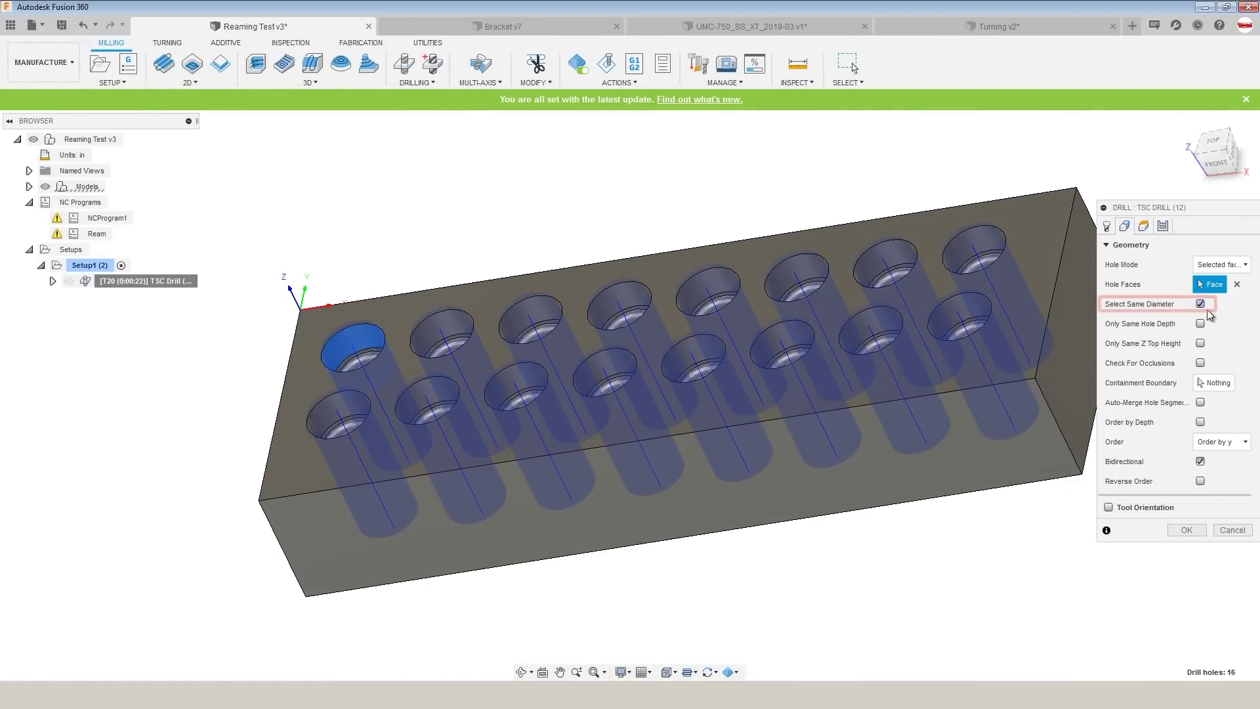
scroll(952, 325, "down", 3)
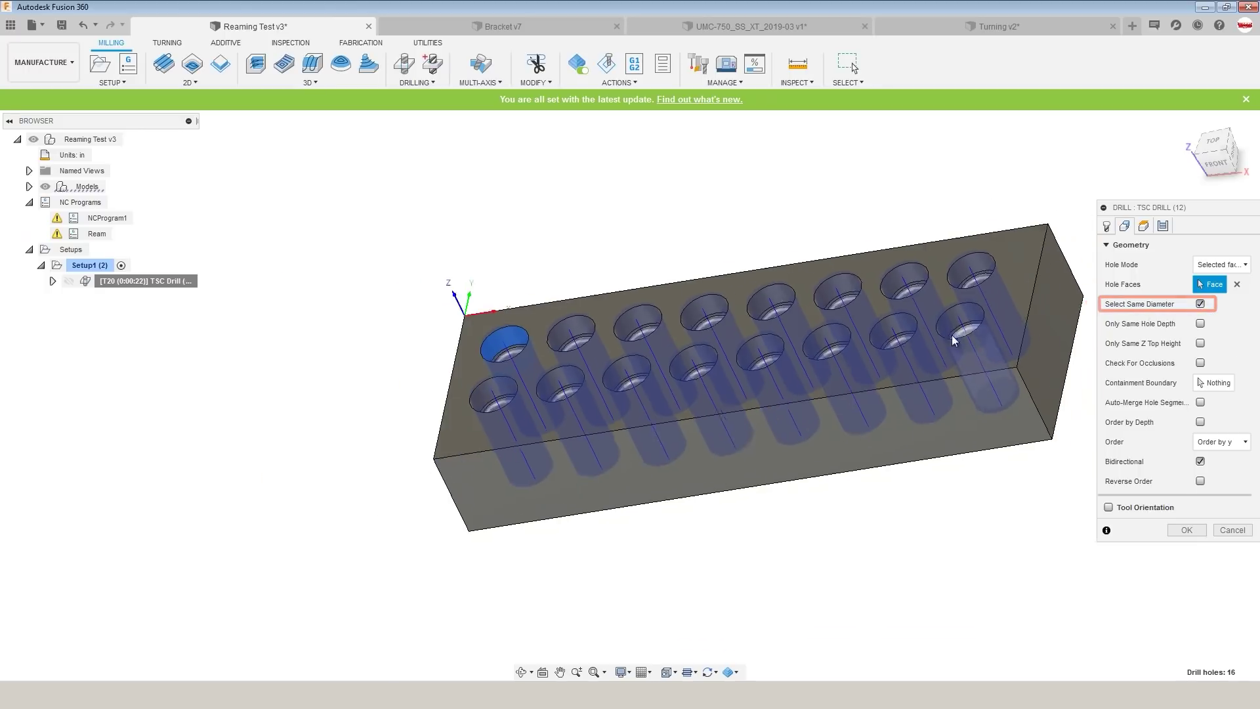
middle_click_drag(565, 245, 635, 249, "shift")
middle_click_drag(826, 215, 686, 216)
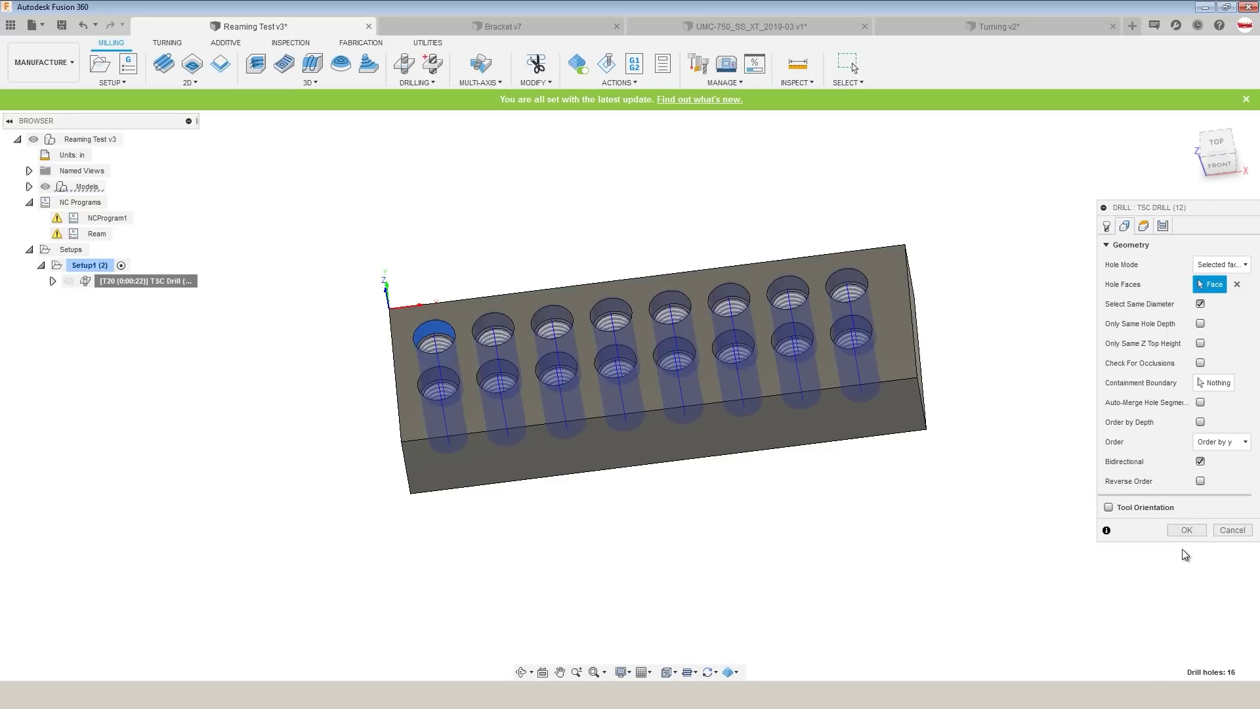
left_click(1186, 530)
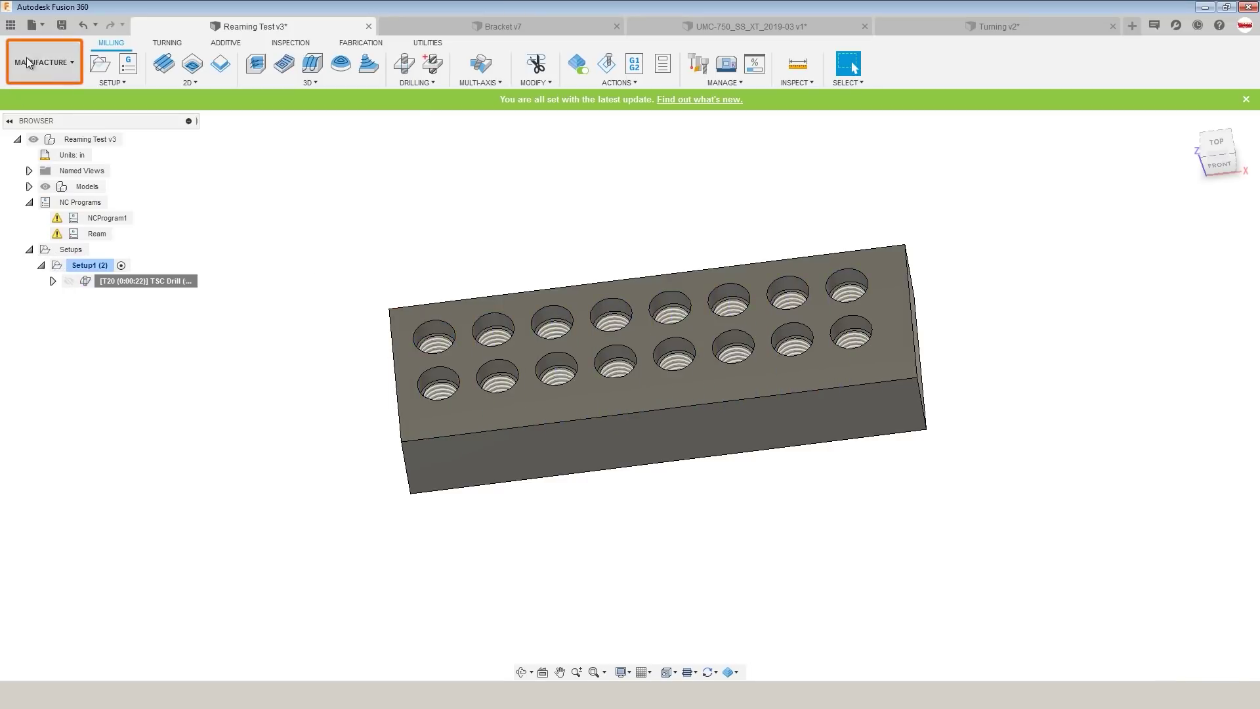
- Switch to the Design workspace and start a rectangle sketch on the horizontal origin plane in the top view
left_click(42, 73)
left_click(42, 89)
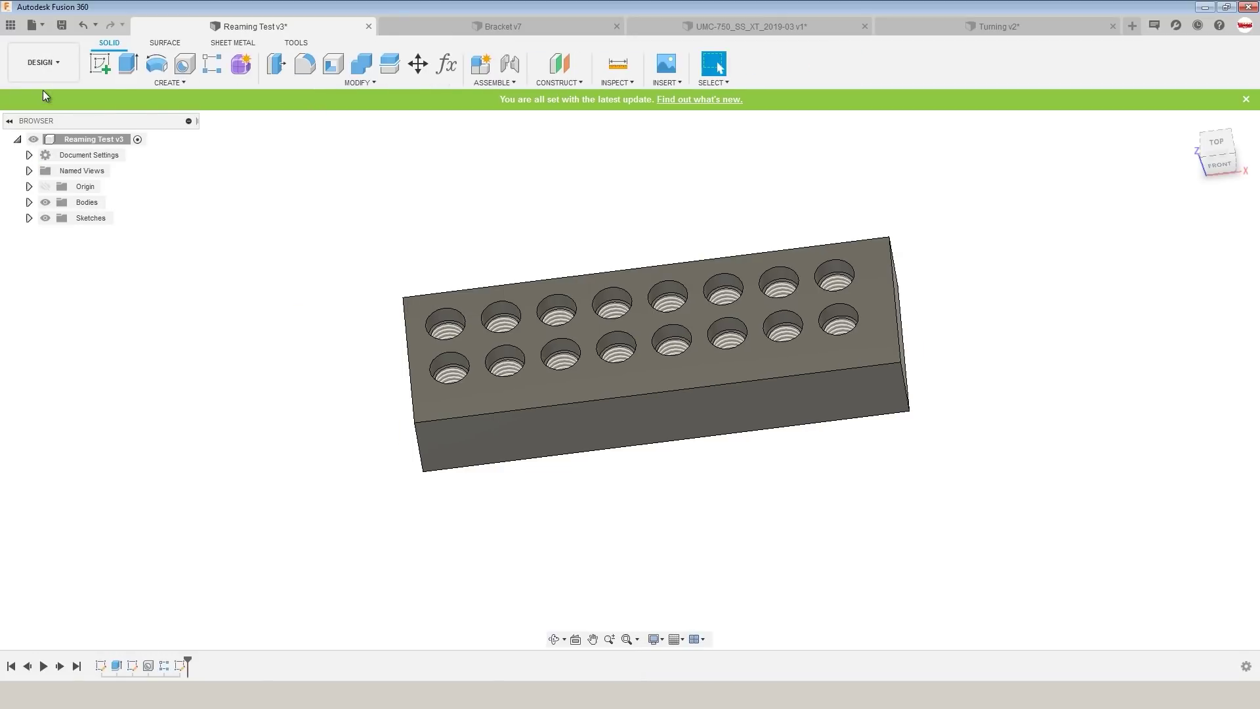
left_click(151, 83)
left_click(118, 112)
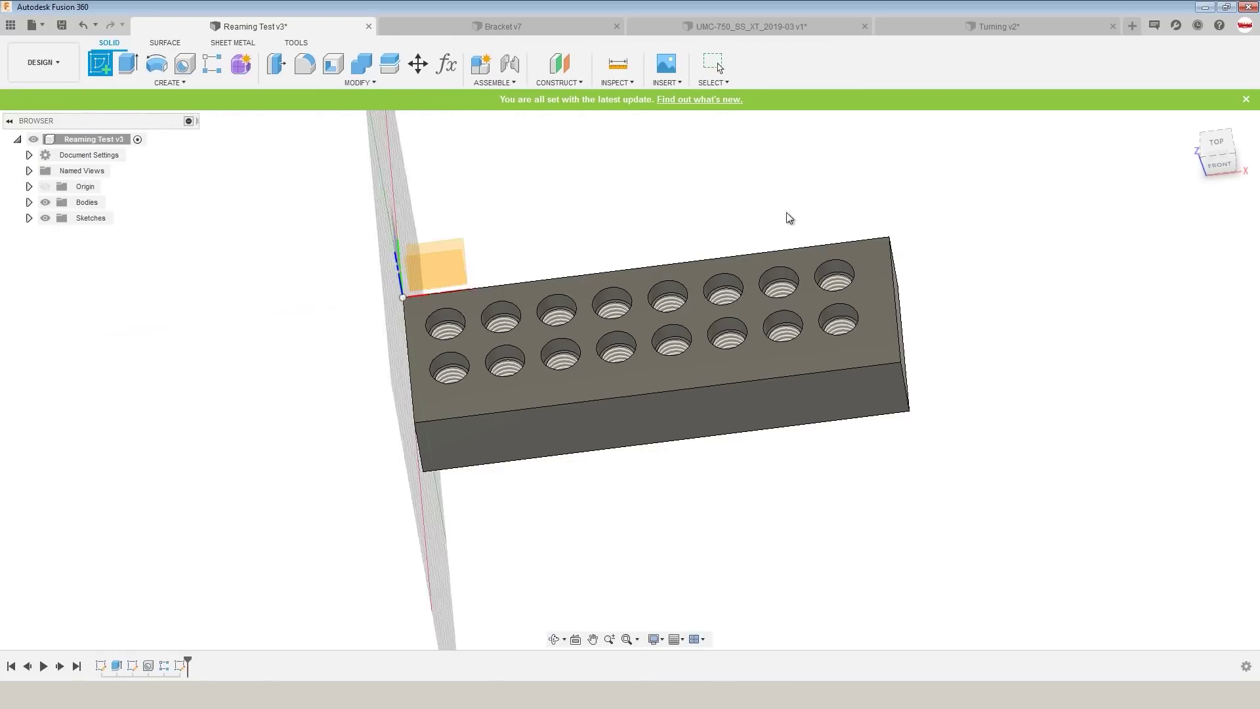
left_click(1215, 145)
key("r")
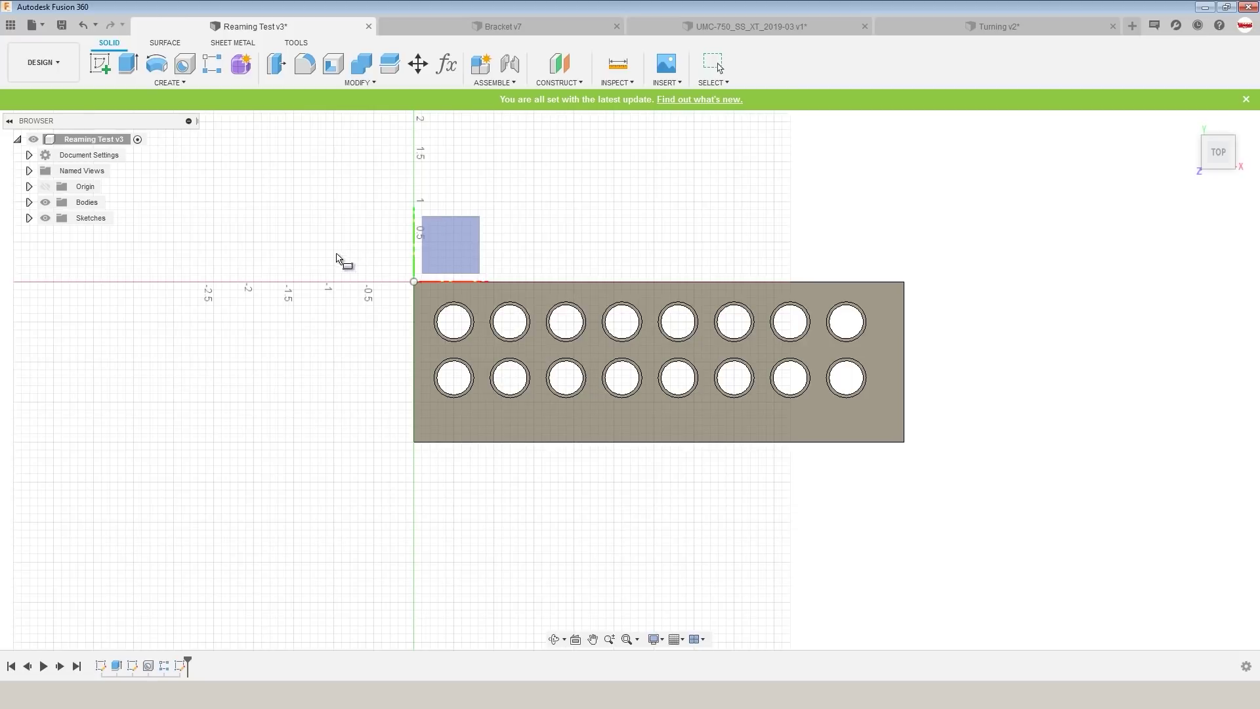
left_click(453, 259)
- Sketch a rectangle about 8.26 in wide around the block and a smaller one from the same corner enclosing the first hole
left_click(325, 231)
left_click(326, 231)
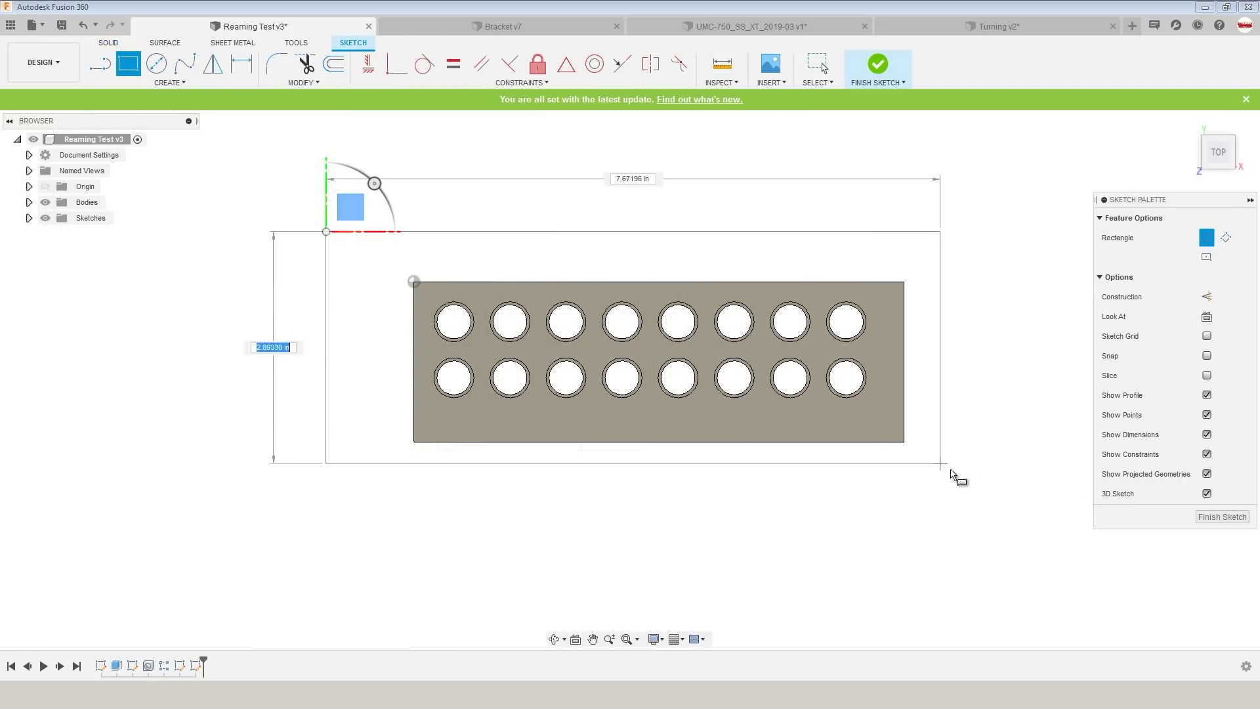
left_click(987, 476)
left_click(326, 231)
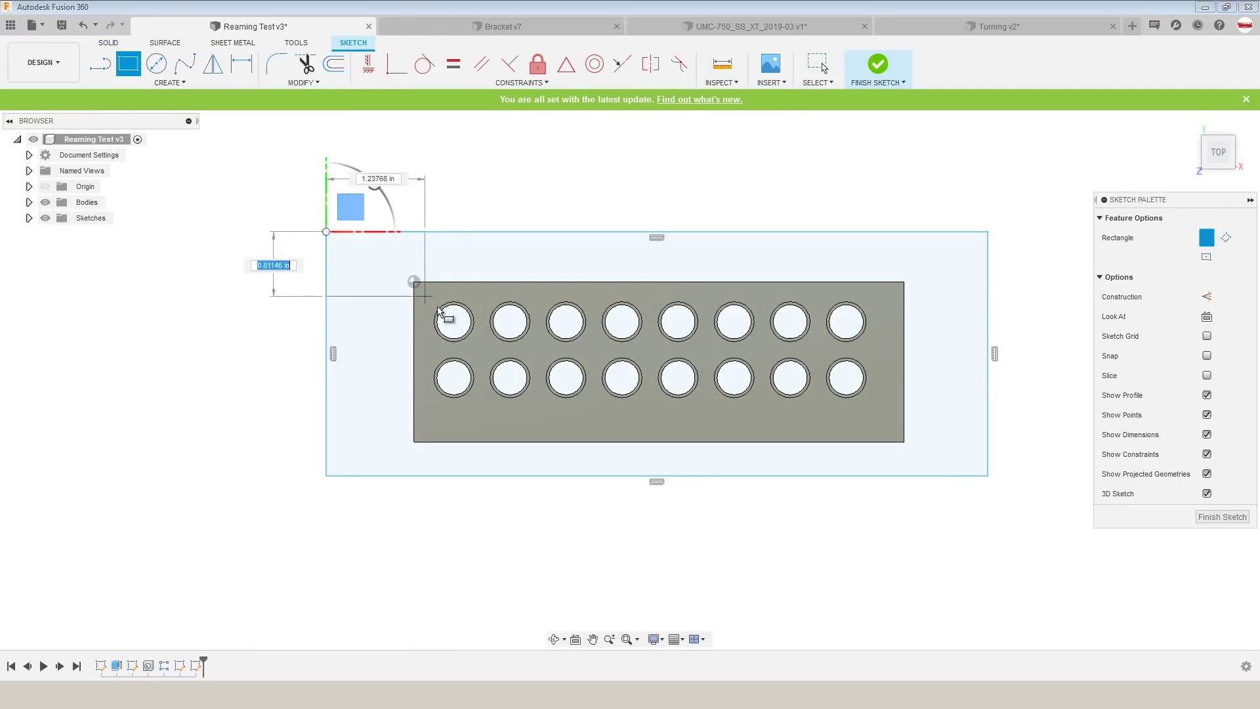
left_click(481, 353)
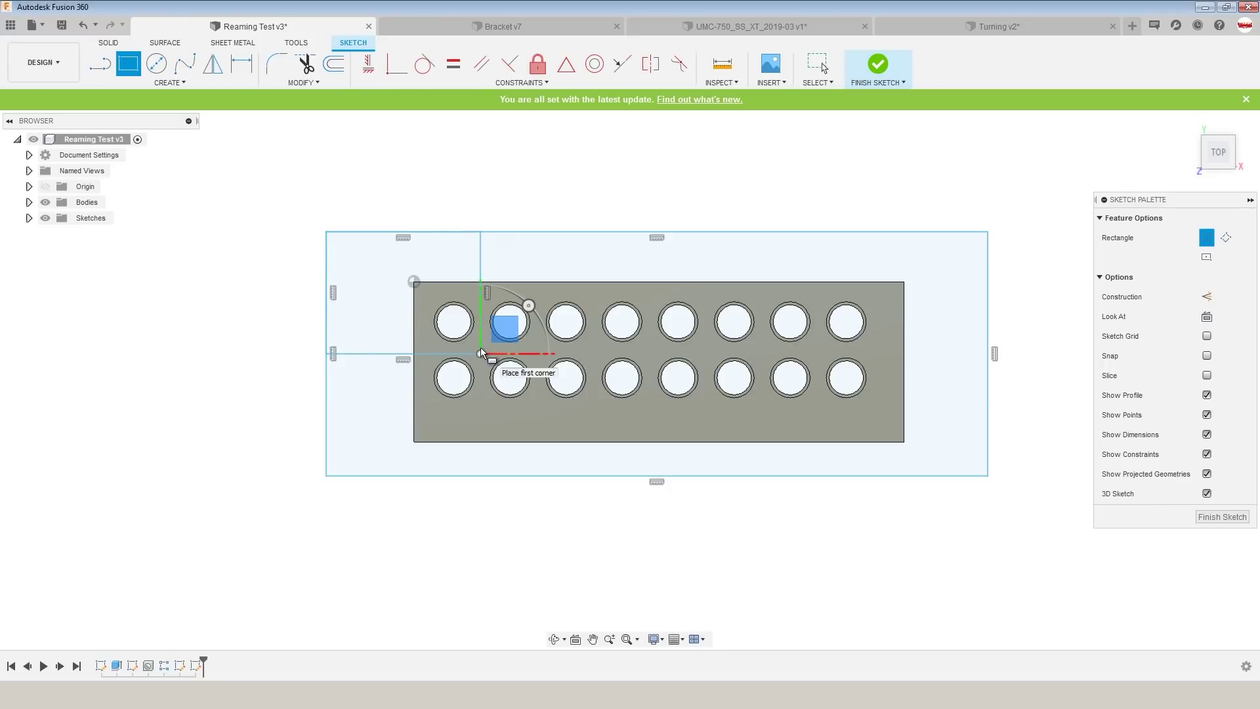
key("Escape")
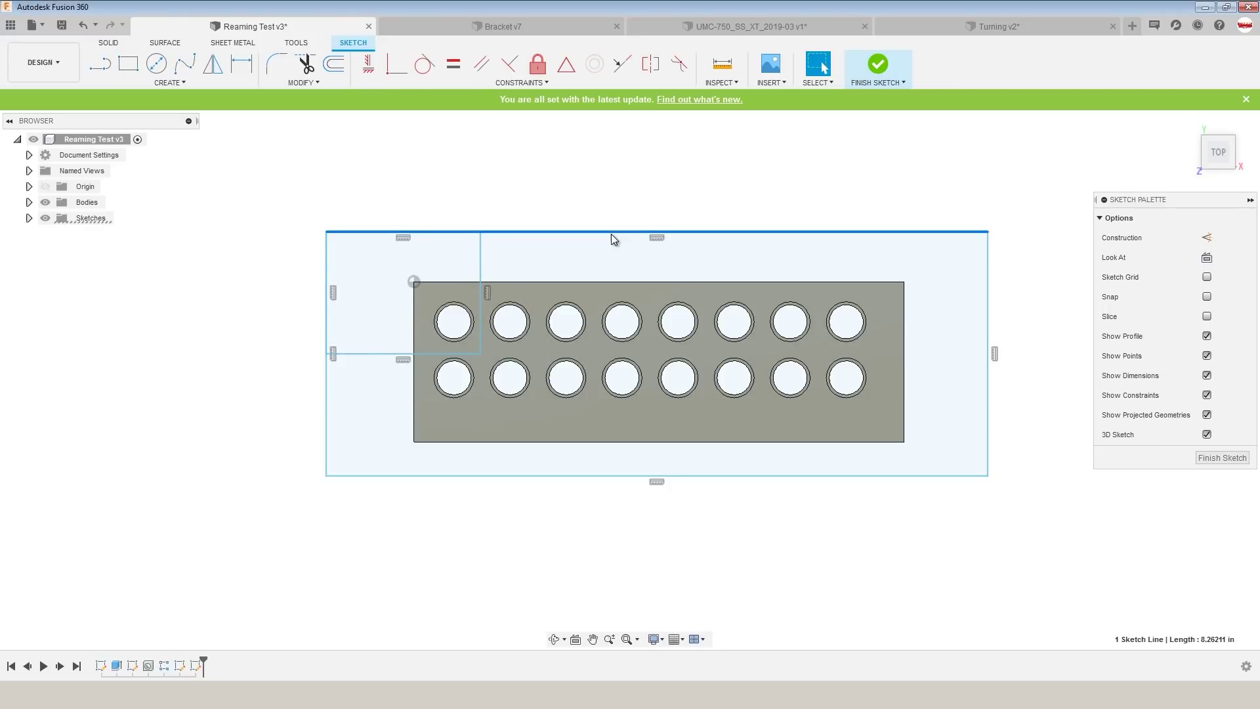
- Fix the outer rectangle, reposition the inner rectangle's free corner between the first four holes, and finish the sketch
left_click(612, 233)
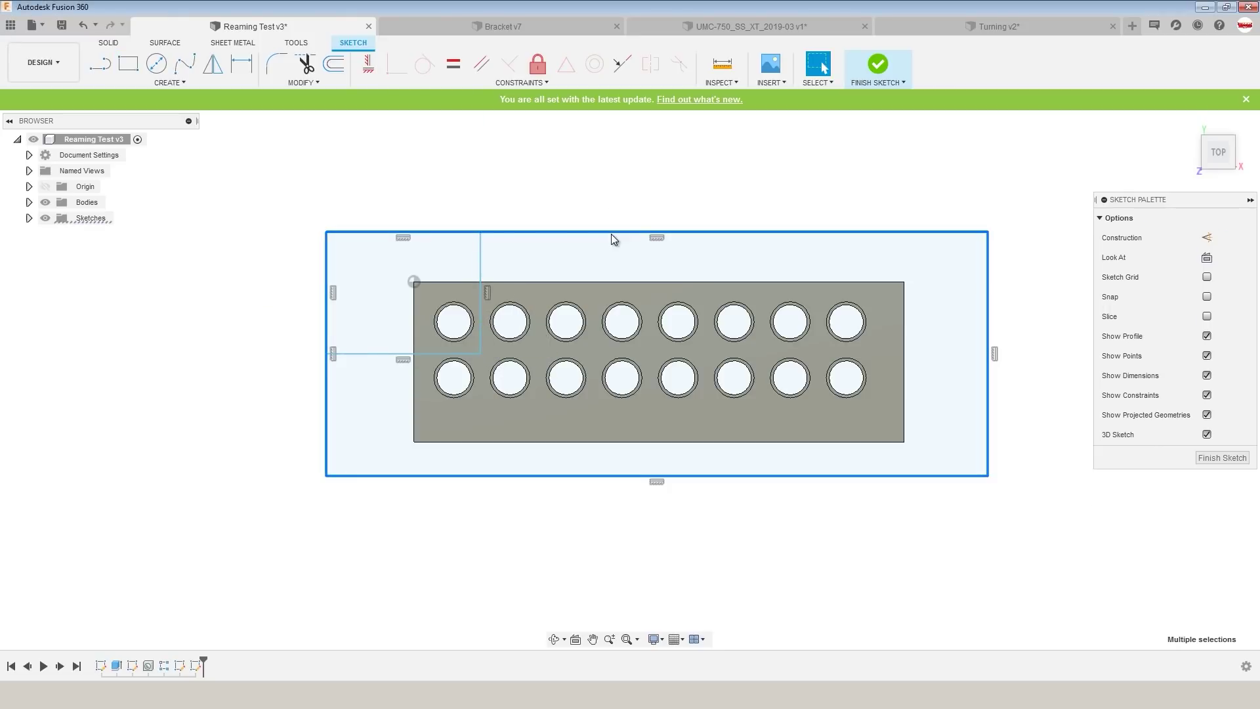
left_click(537, 64)
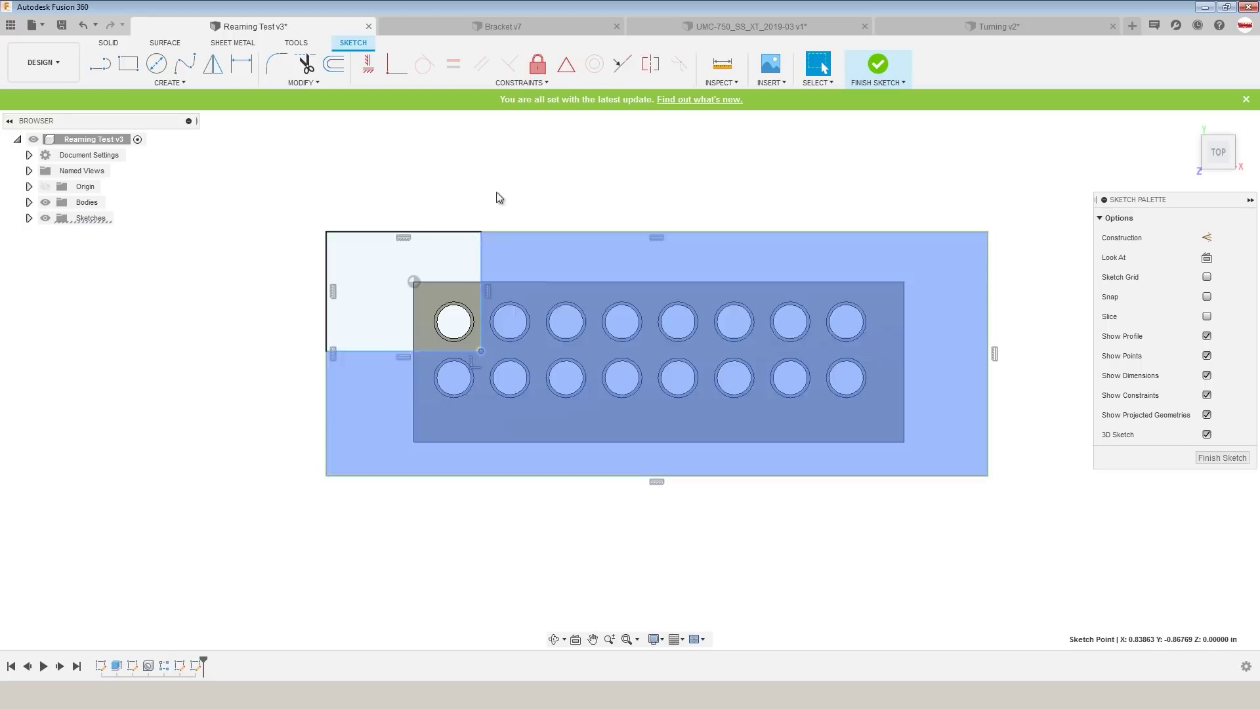
key("Escape")
left_click_drag(536, 348, 483, 350)
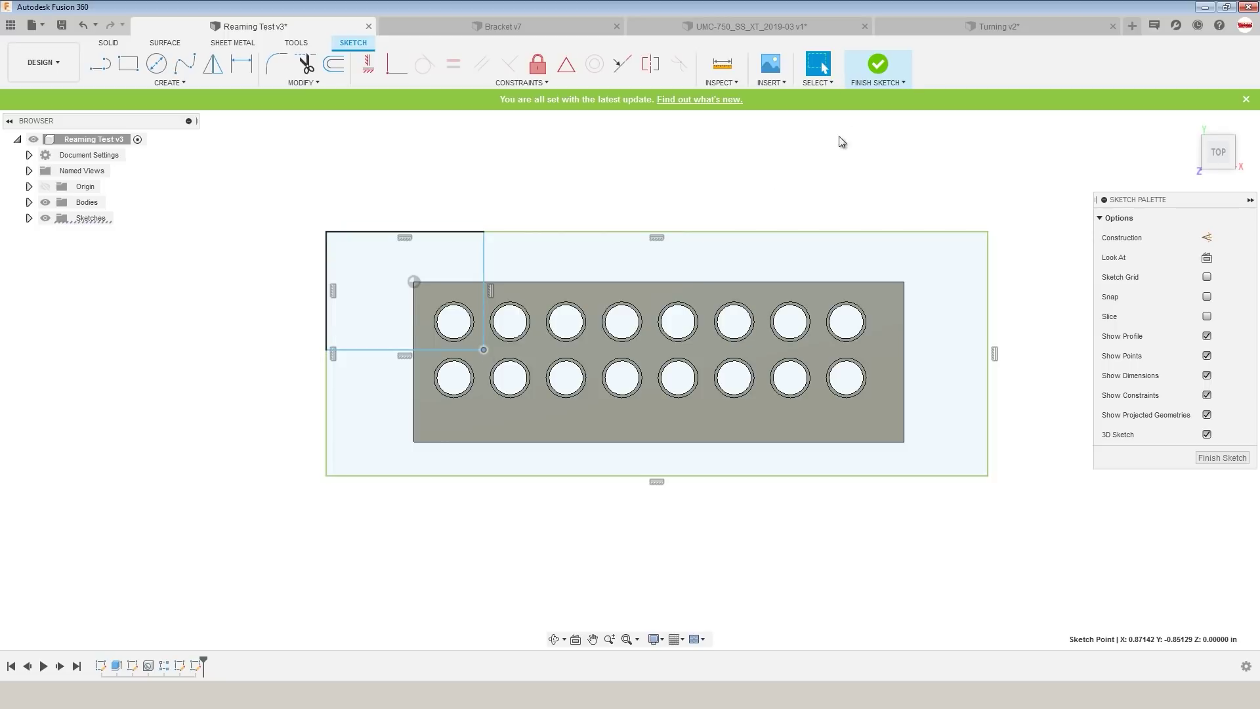
left_click(875, 67)
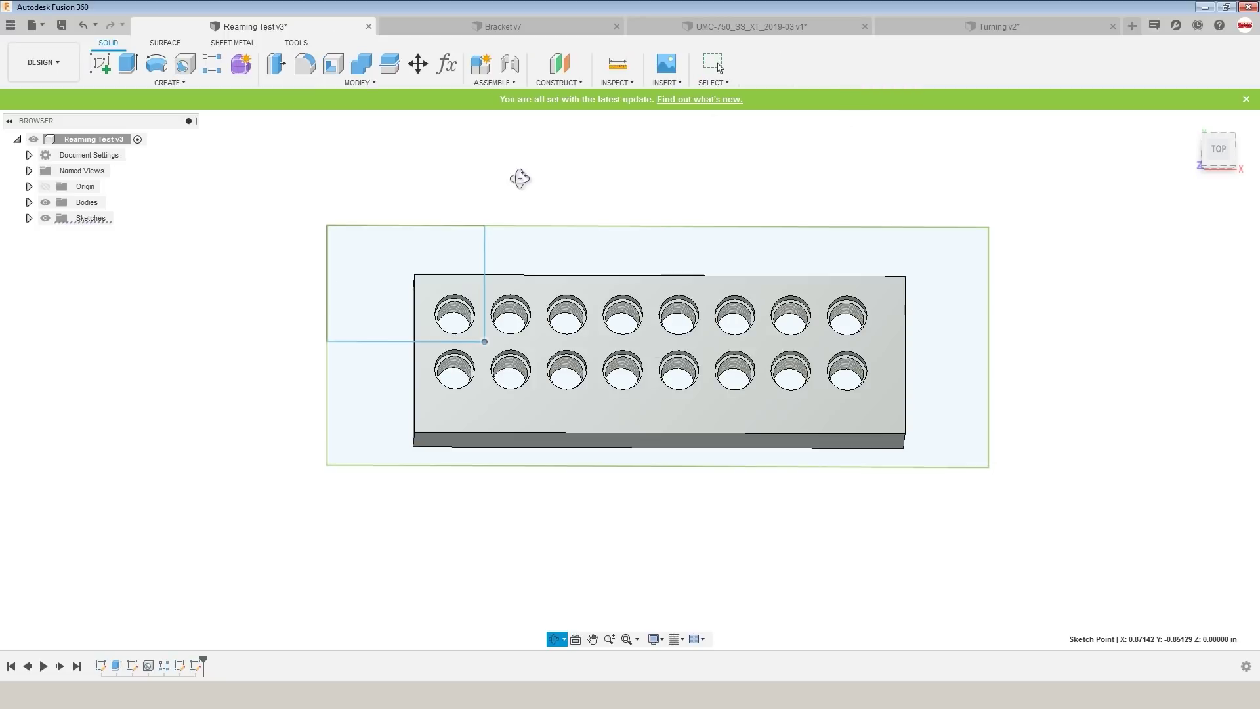
- Return to the Manufacture workspace and set both sketched rectangles as the containment boundary of the TSC Drill operation
left_click(43, 61)
left_click(39, 209)
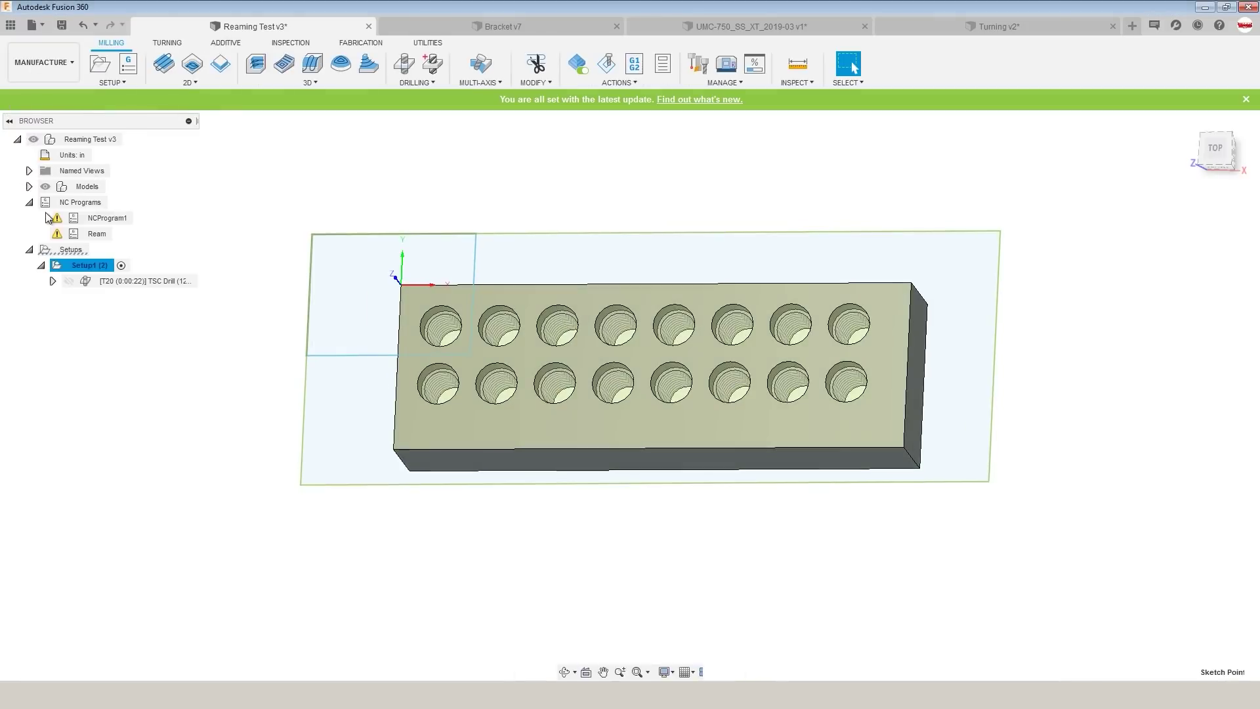
left_click(131, 284)
right_click(132, 287)
left_click(161, 8)
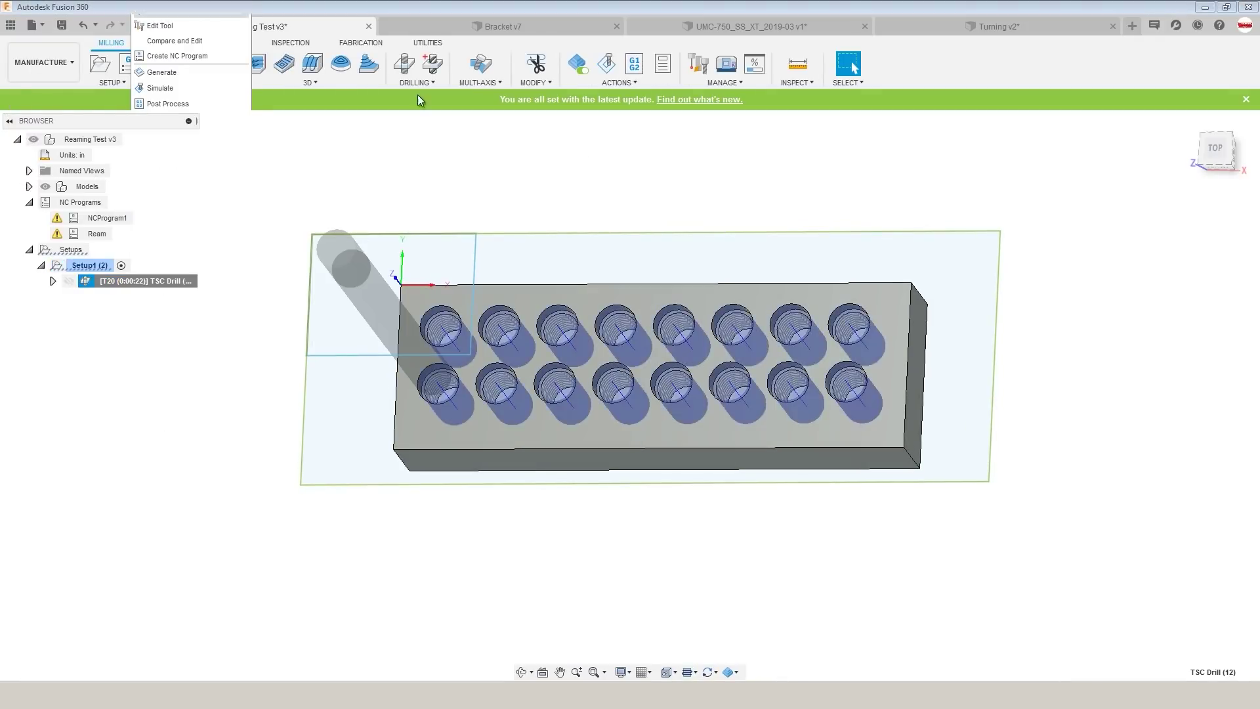
left_click(1124, 226)
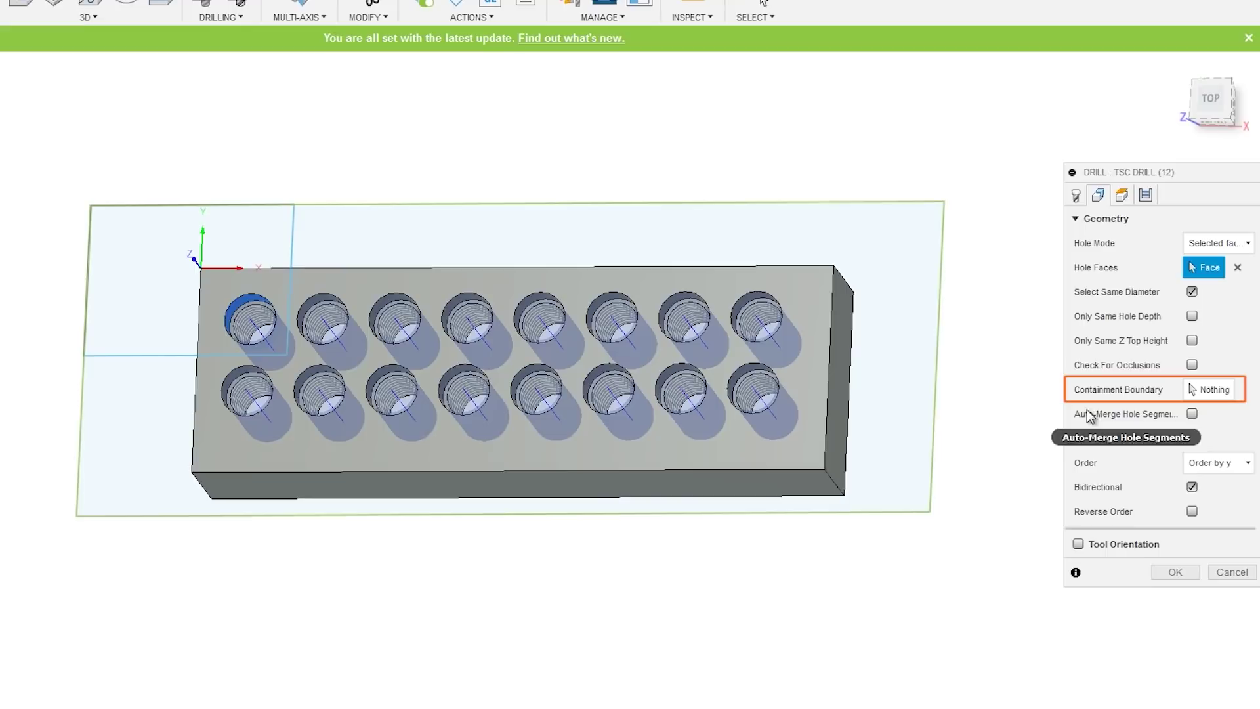
left_click(943, 357)
left_click(293, 227)
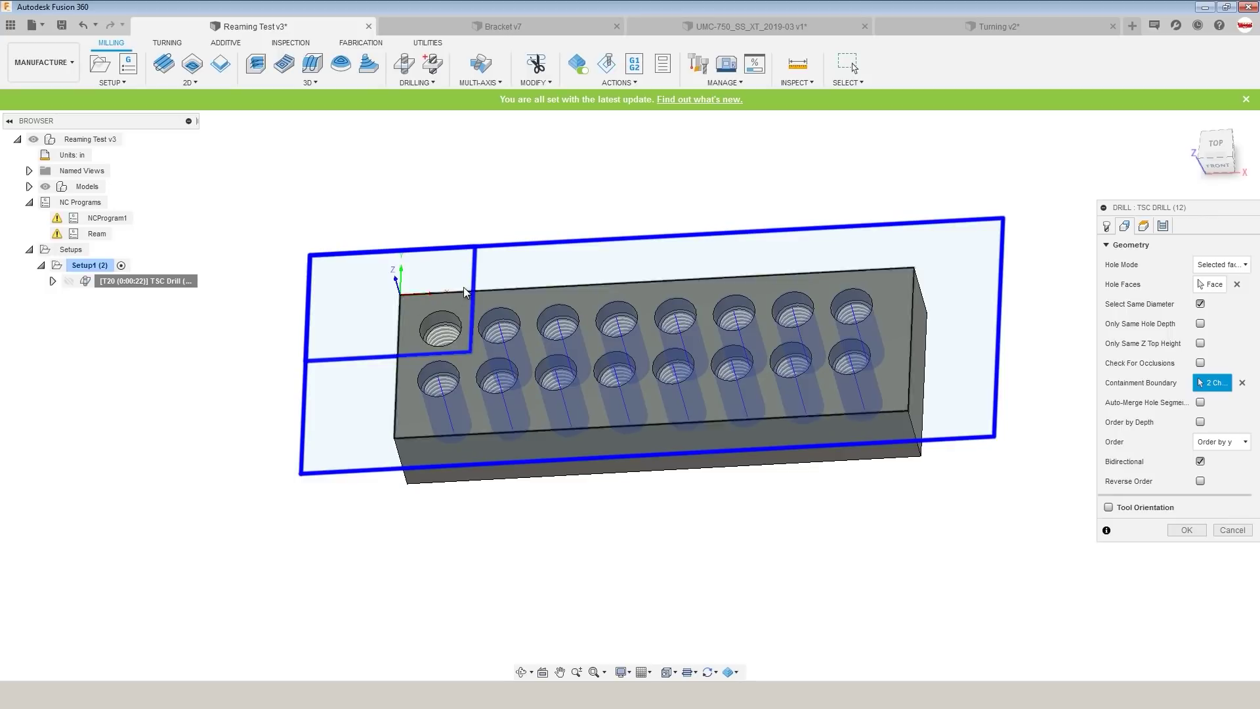
left_click(1186, 530)
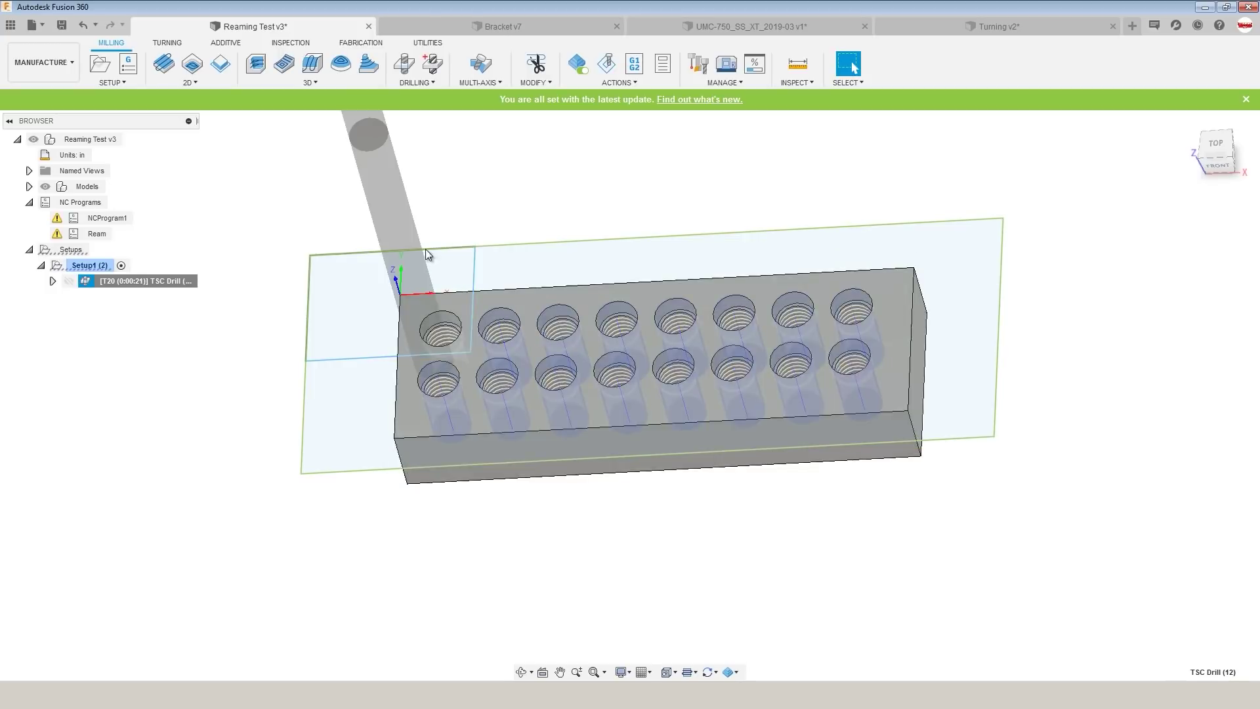
left_click(467, 204)
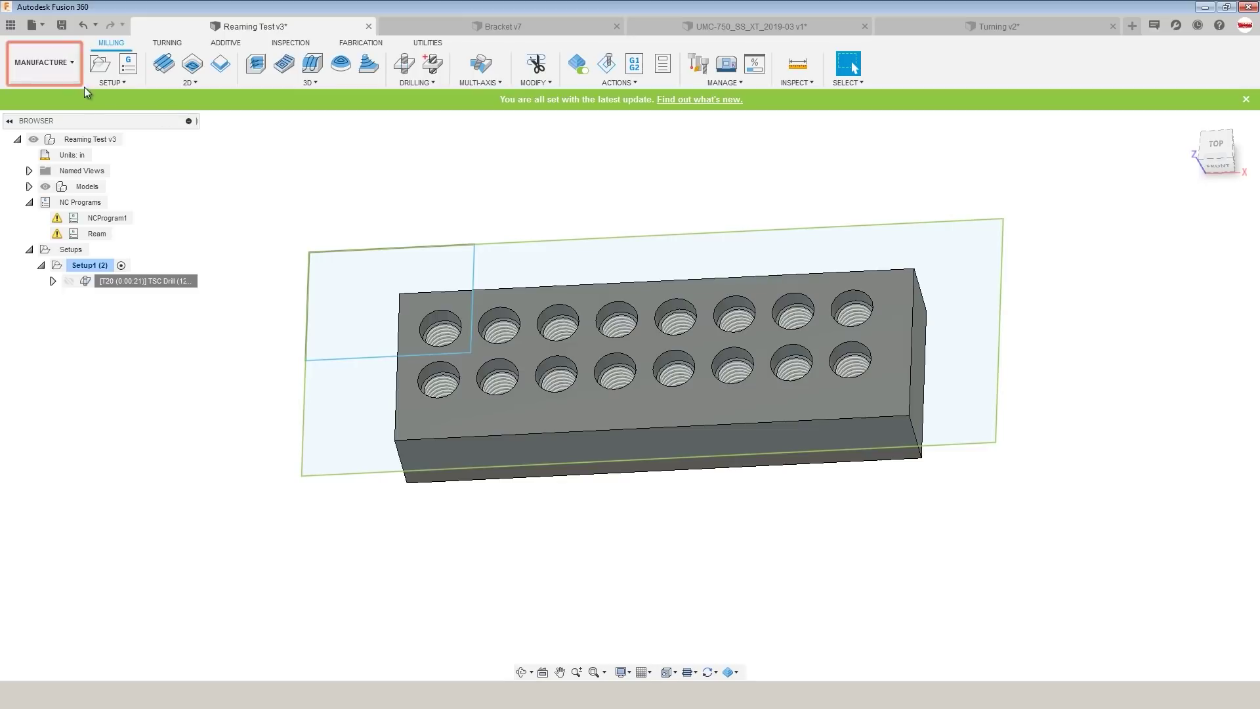
- Switch to the Design workspace and extend the inner rectangle's free corner to enclose the first two holes of the upper row
left_click(30, 81)
left_click(35, 96)
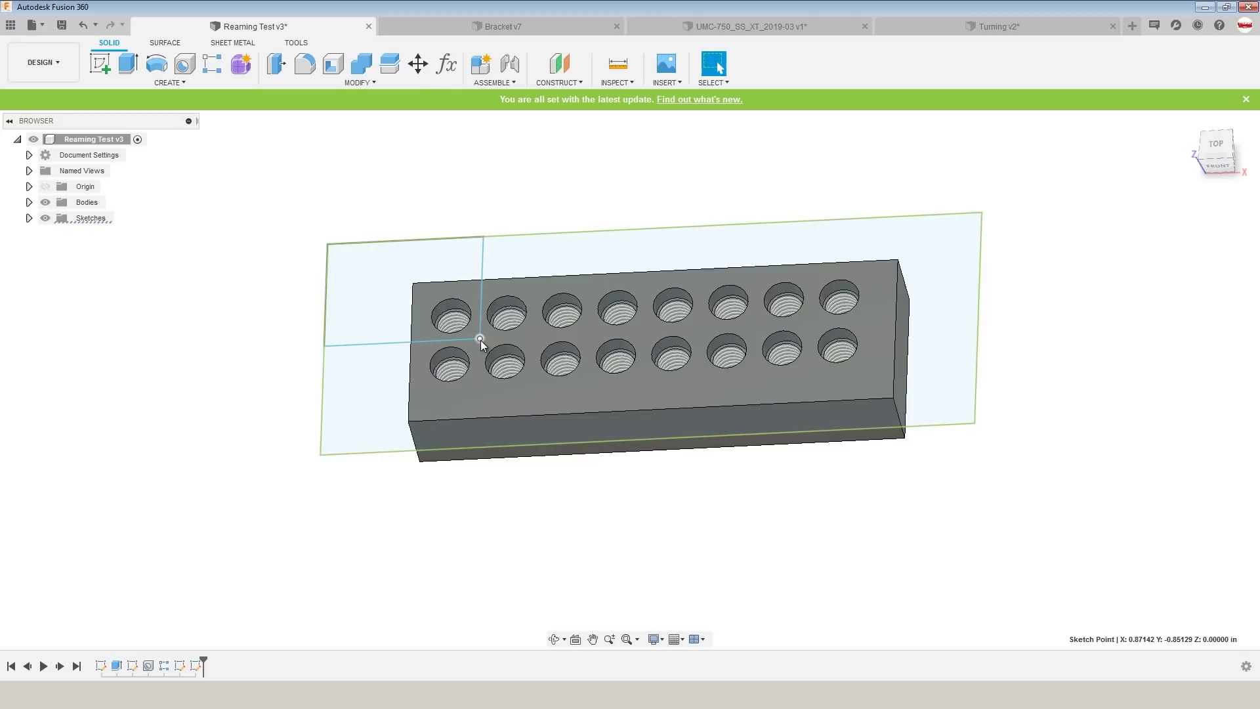
left_click_drag(480, 340, 534, 338)
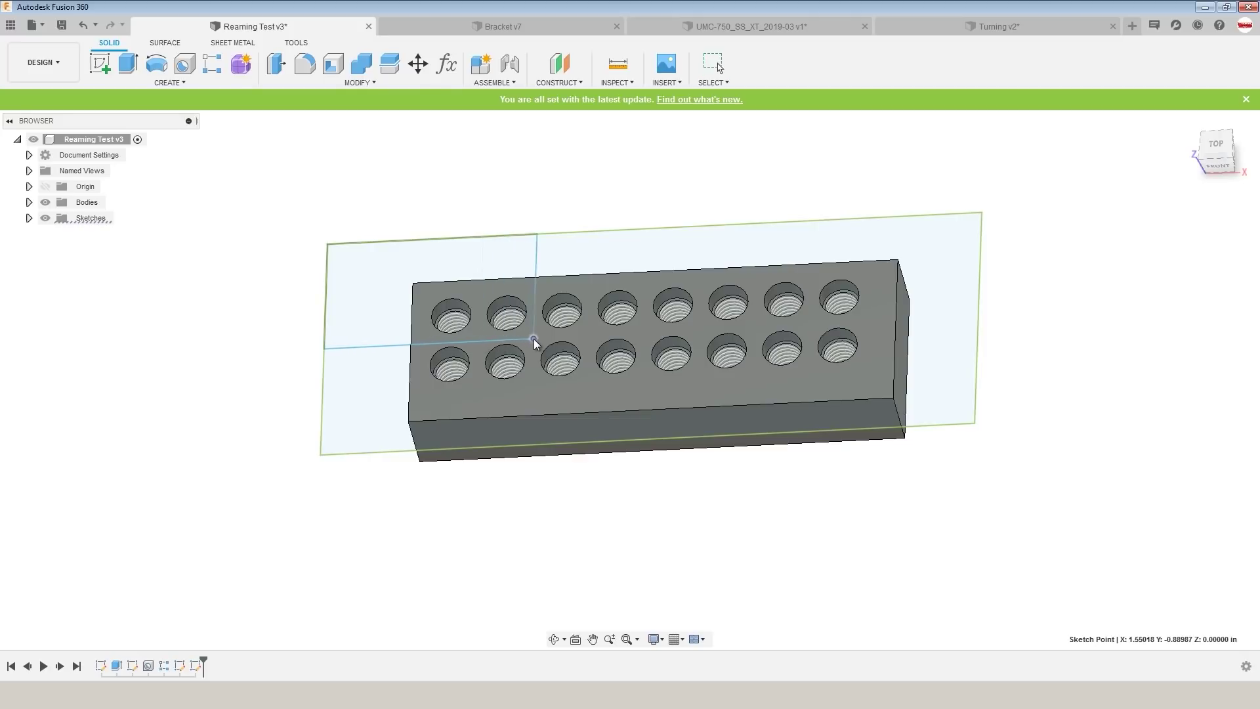
- Return to the Manufacture workspace and display the toolpath of the TSC Drill operation
left_click(43, 62)
left_click(59, 213)
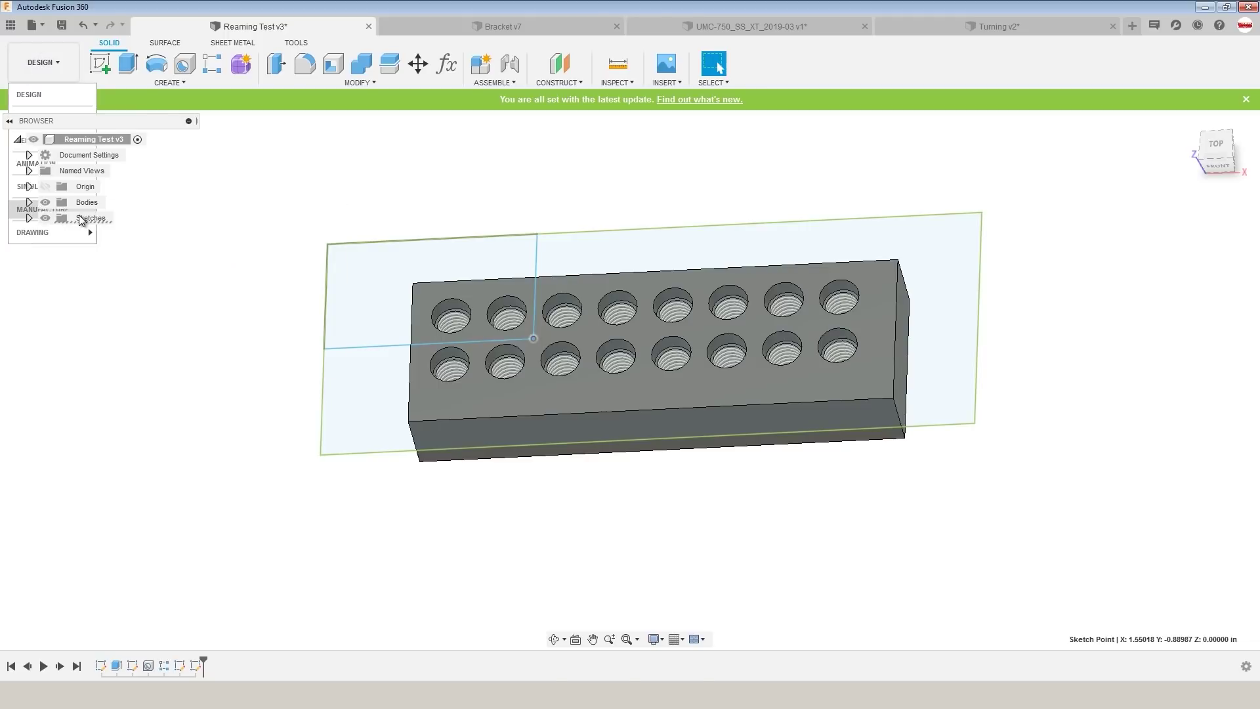
left_click(147, 281)
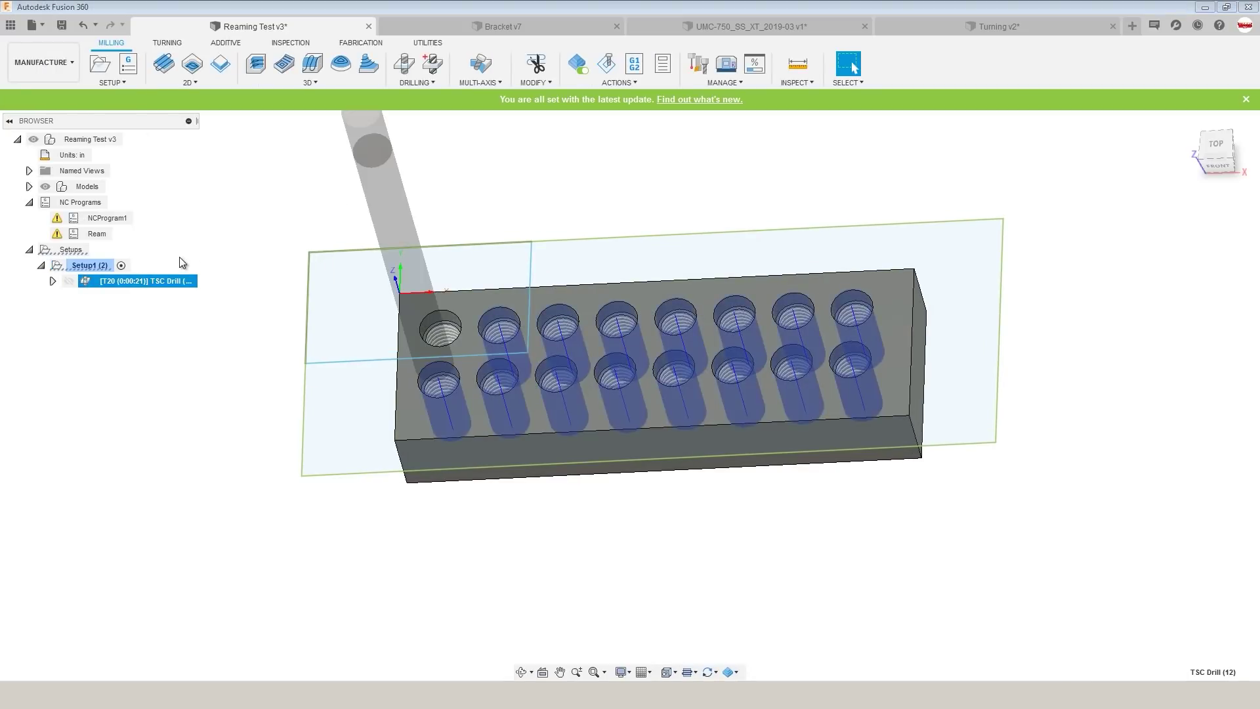
left_click(266, 304)
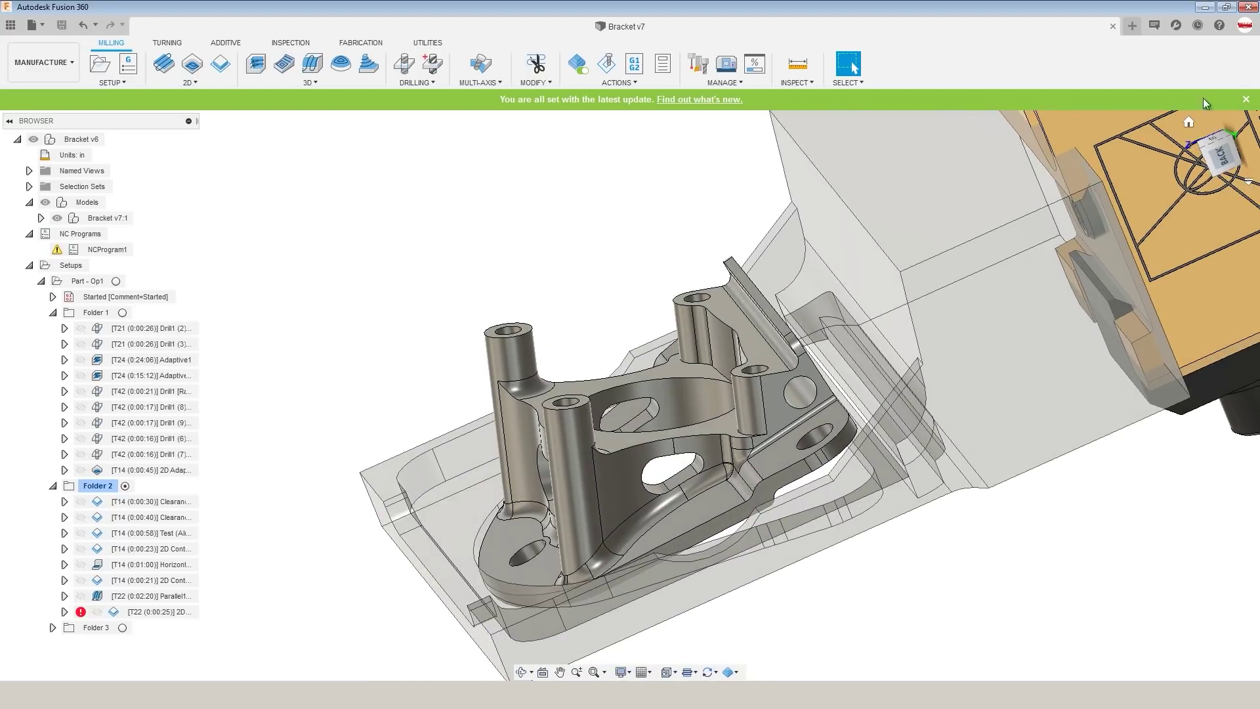
- Dismiss the update notification in the Bracket document
left_click(1246, 101)
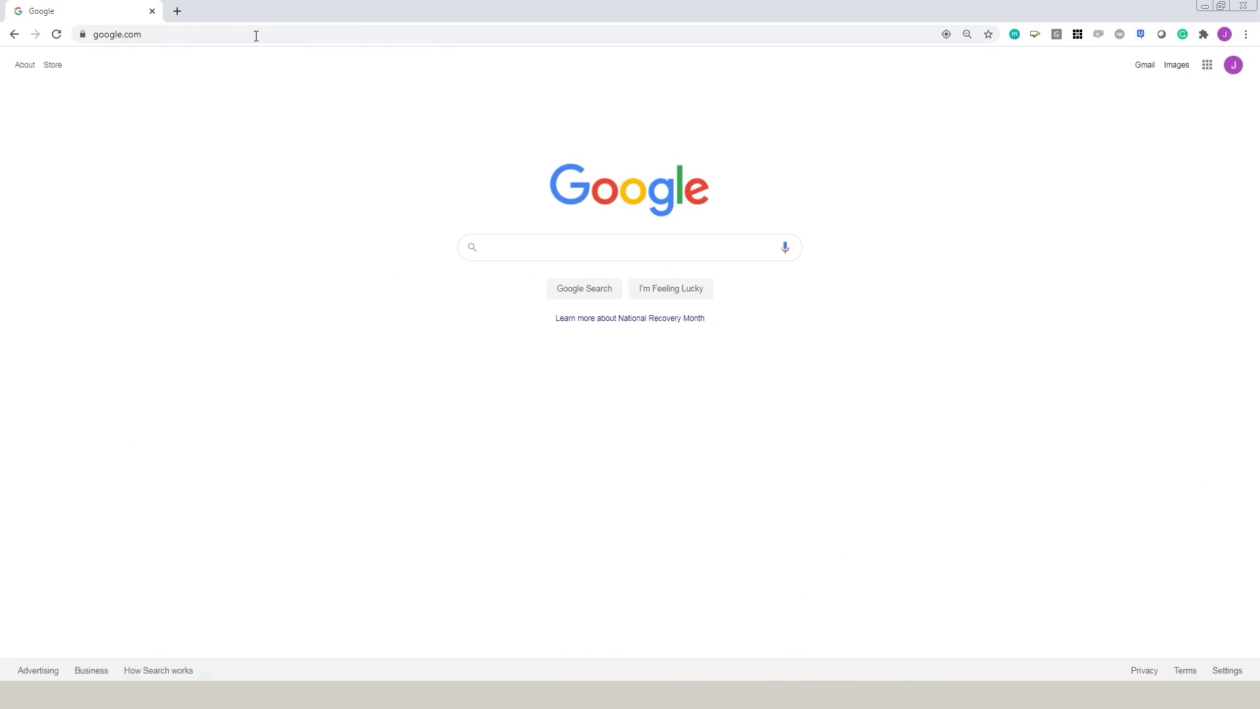
- Switch to the web browser, search Google for "fusion 360 app store" and open the Autodesk App Store for Fusion 360
type("fusion 360 a")
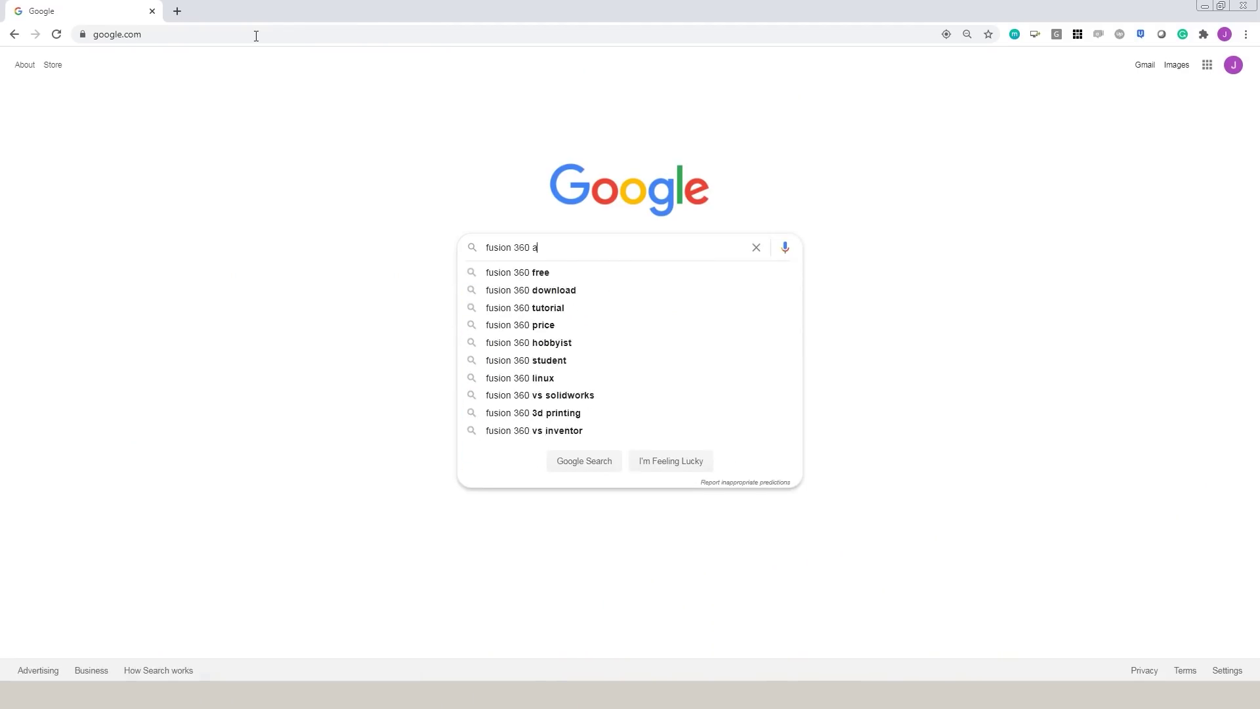
type("pp store")
key("Return")
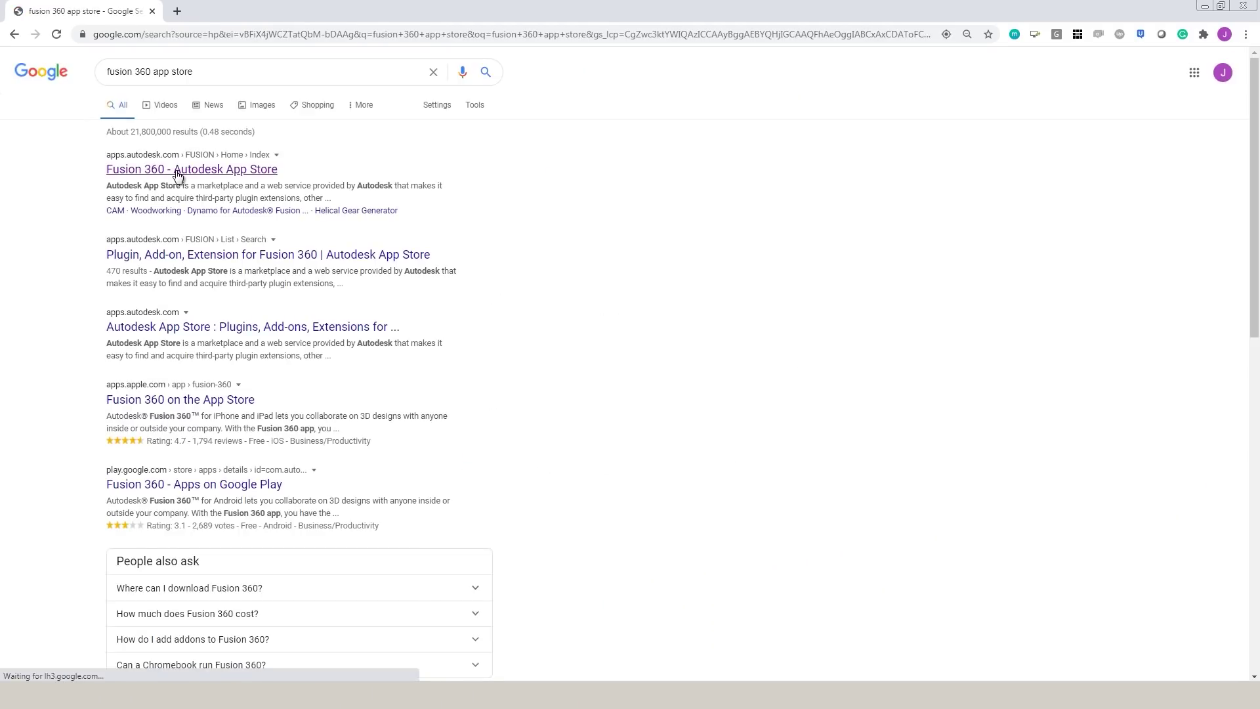
left_click(178, 171)
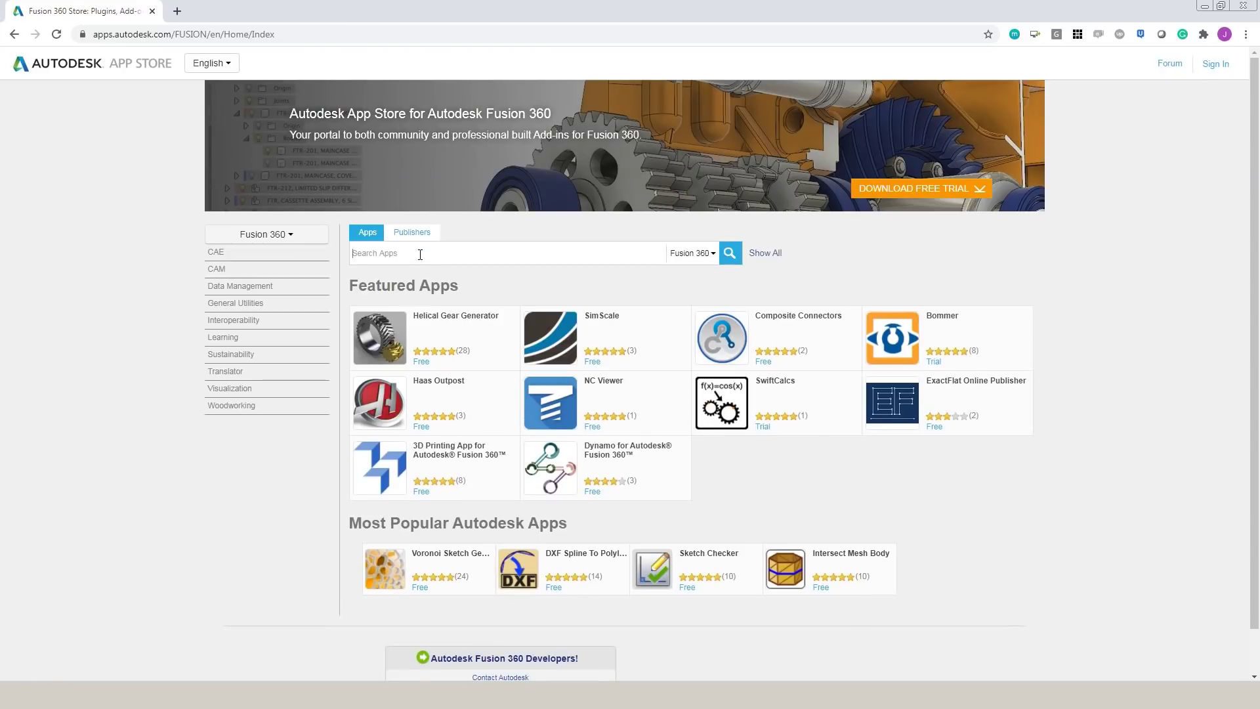
- Search the App Store for "text on arc" and open the Text on Arc add-in's page
left_click(420, 254)
type("text on arc")
key("Return")
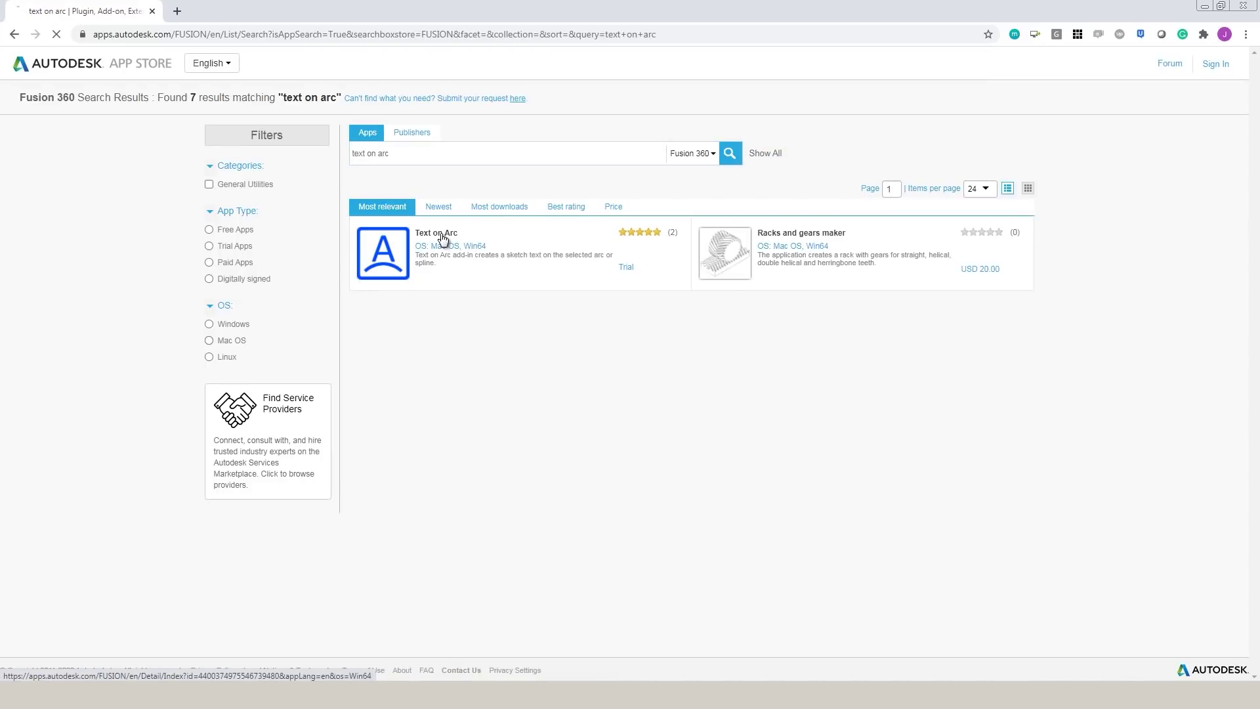
left_click(443, 236)
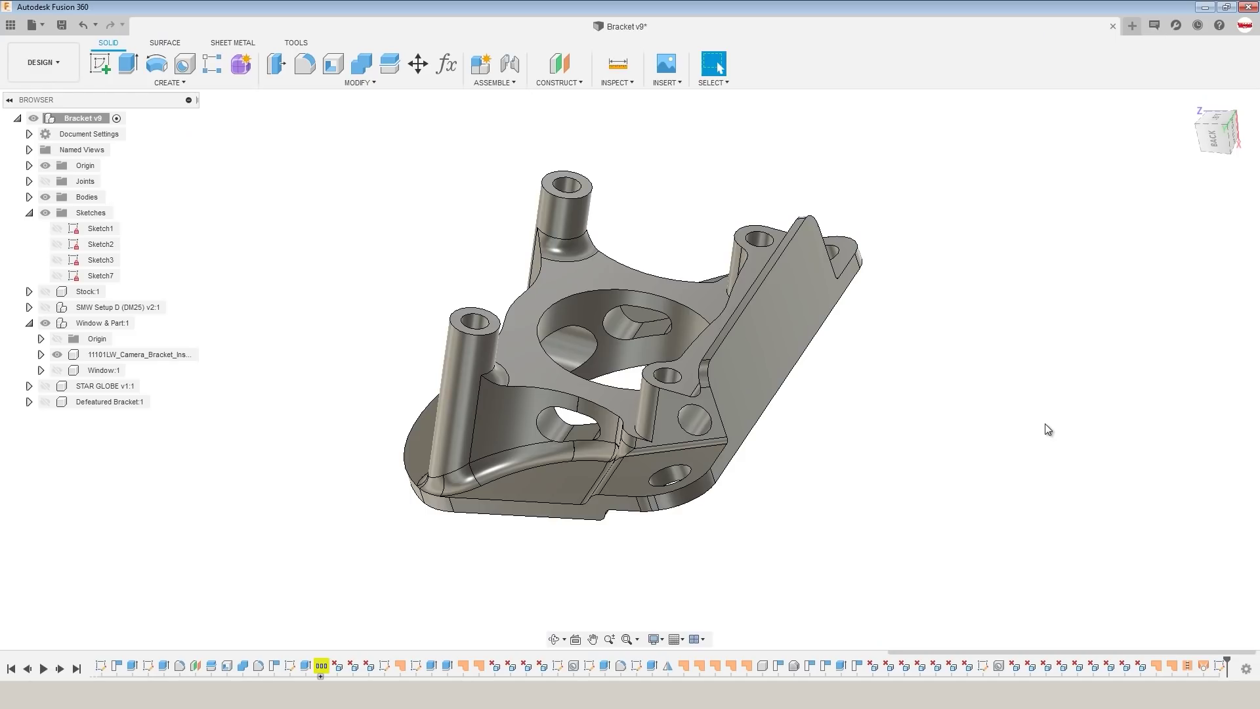
- Start a new sketch in the Bracket design on a plane parallel to the bracket's base
middle_click_drag(561, 585, 597, 572, "shift")
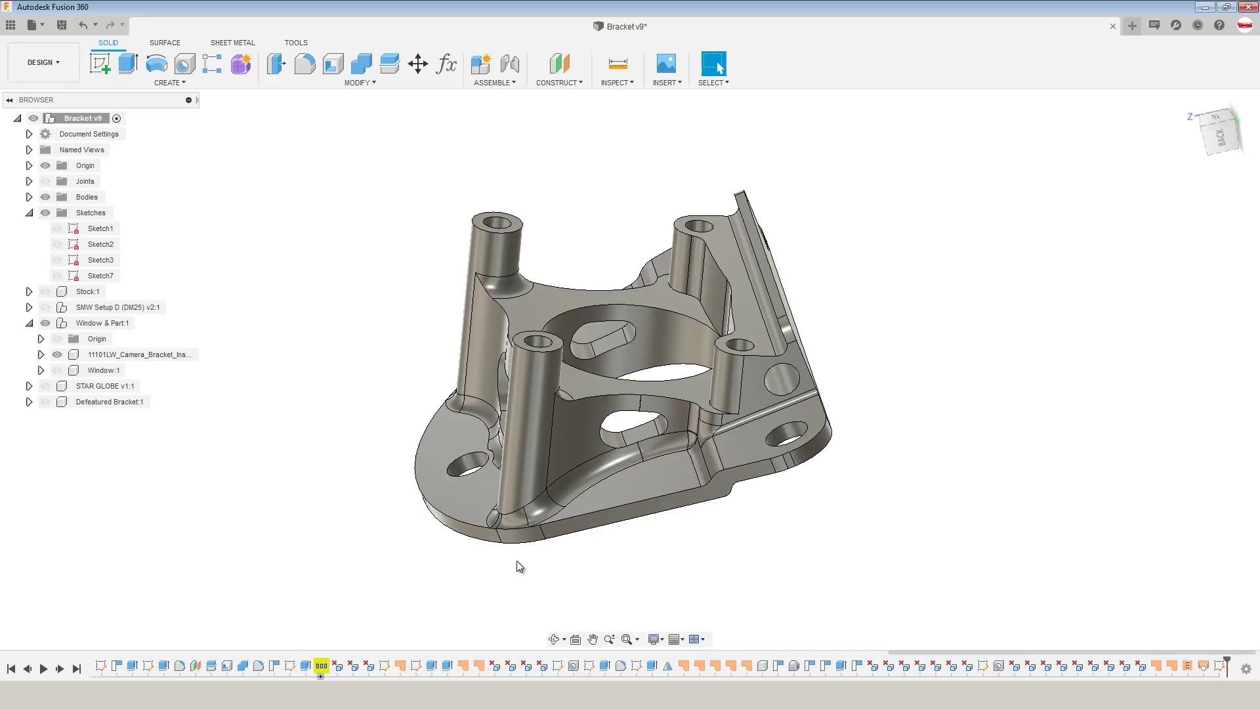
middle_click_drag(520, 539, 553, 546, "shift")
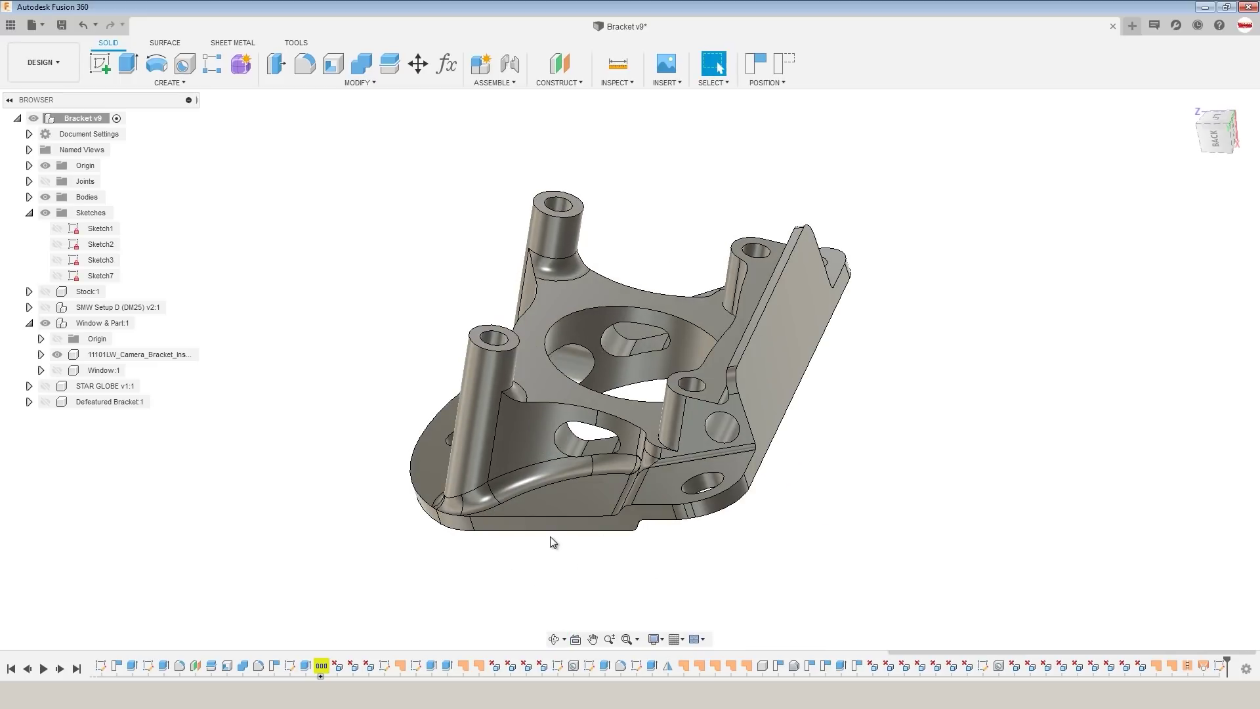
scroll(640, 537, "up", 3)
scroll(637, 533, "down", 1)
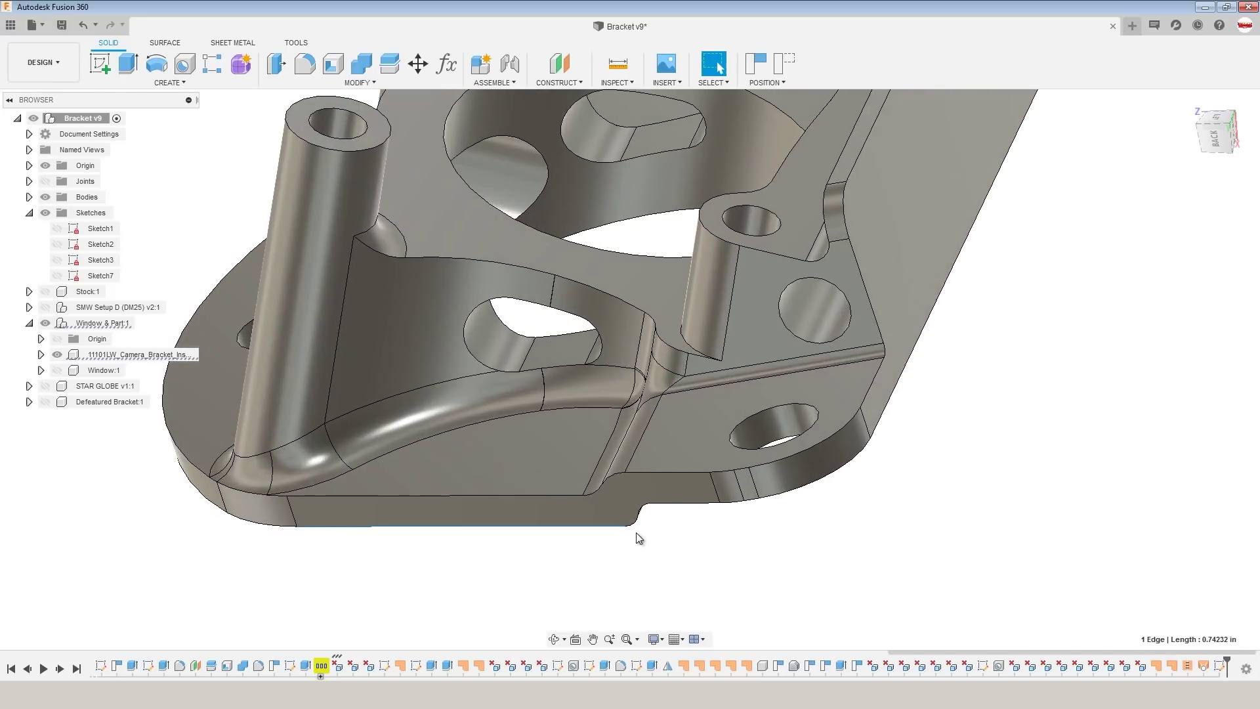
scroll(676, 495, "down", 4)
left_click(169, 82)
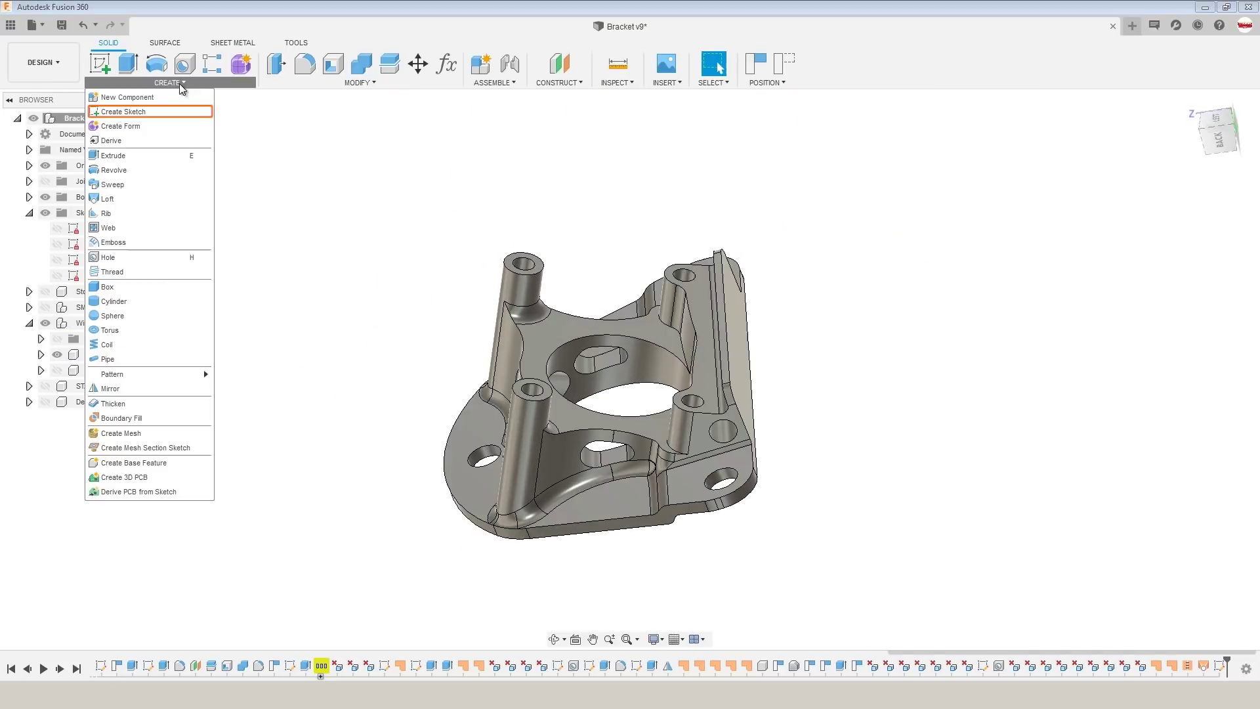
left_click(177, 116)
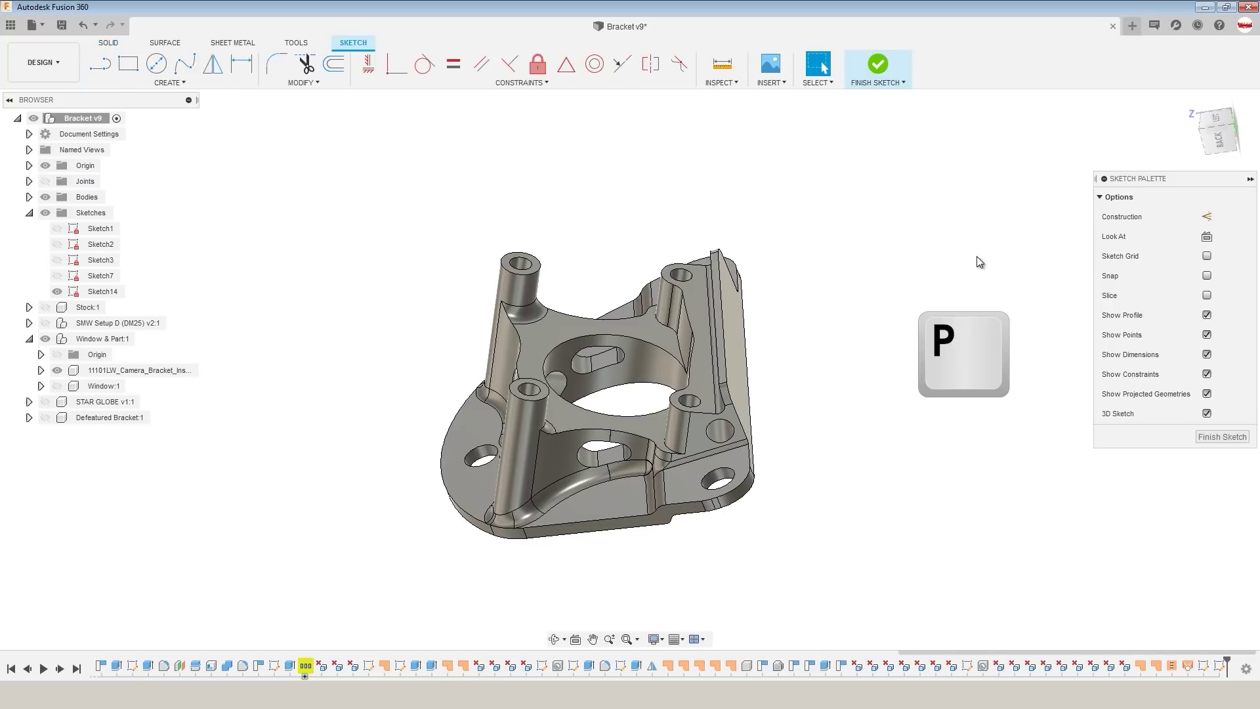
- Project the whole bracket body into the sketch with the Project command's selection filter set to bodies
key("p")
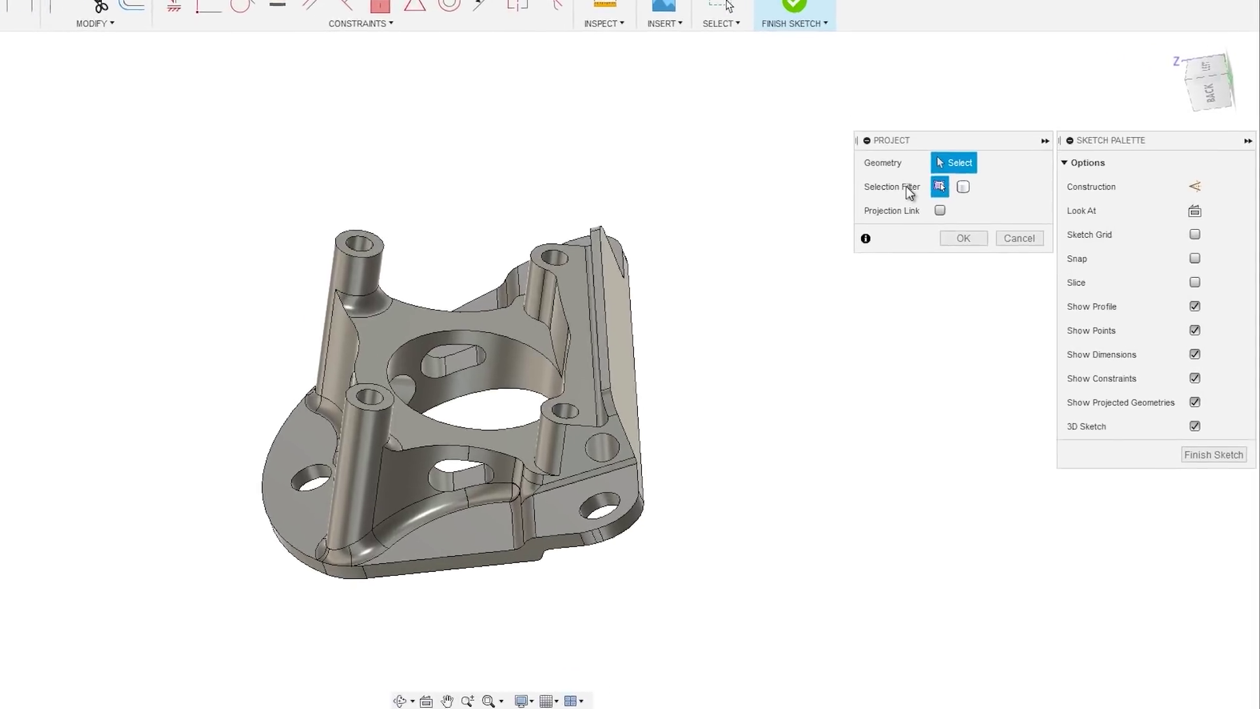
left_click(963, 187)
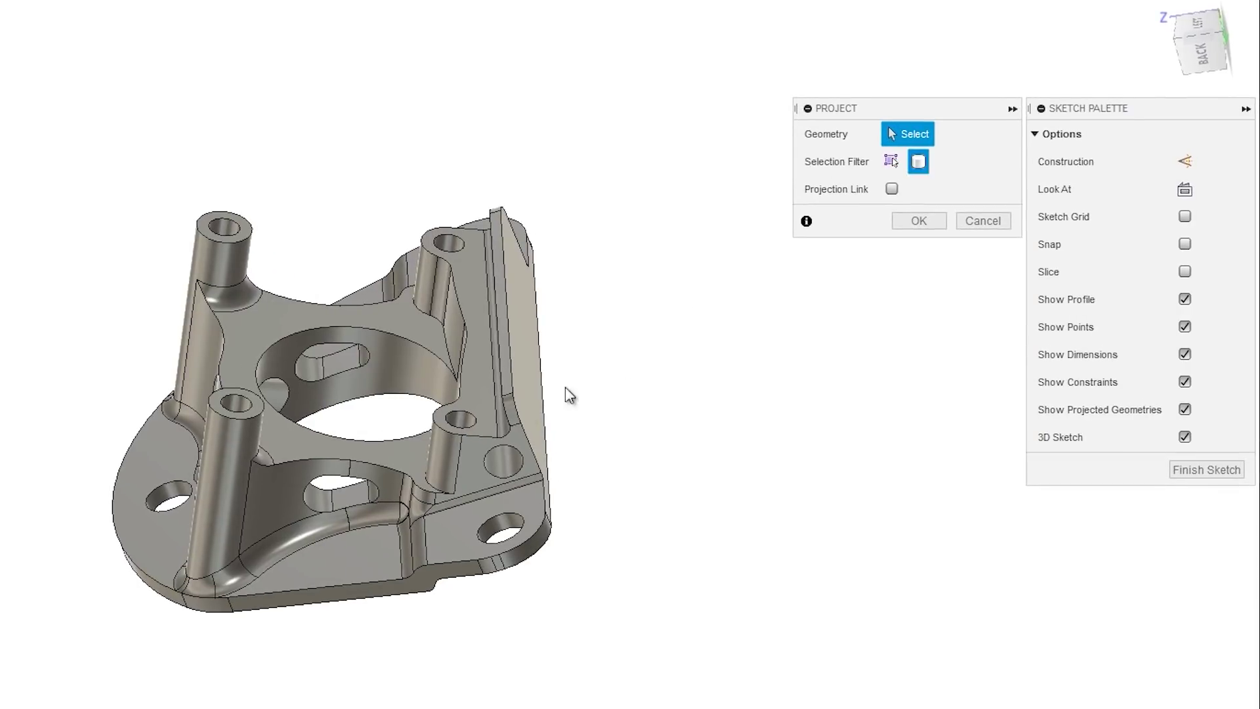
left_click(444, 540)
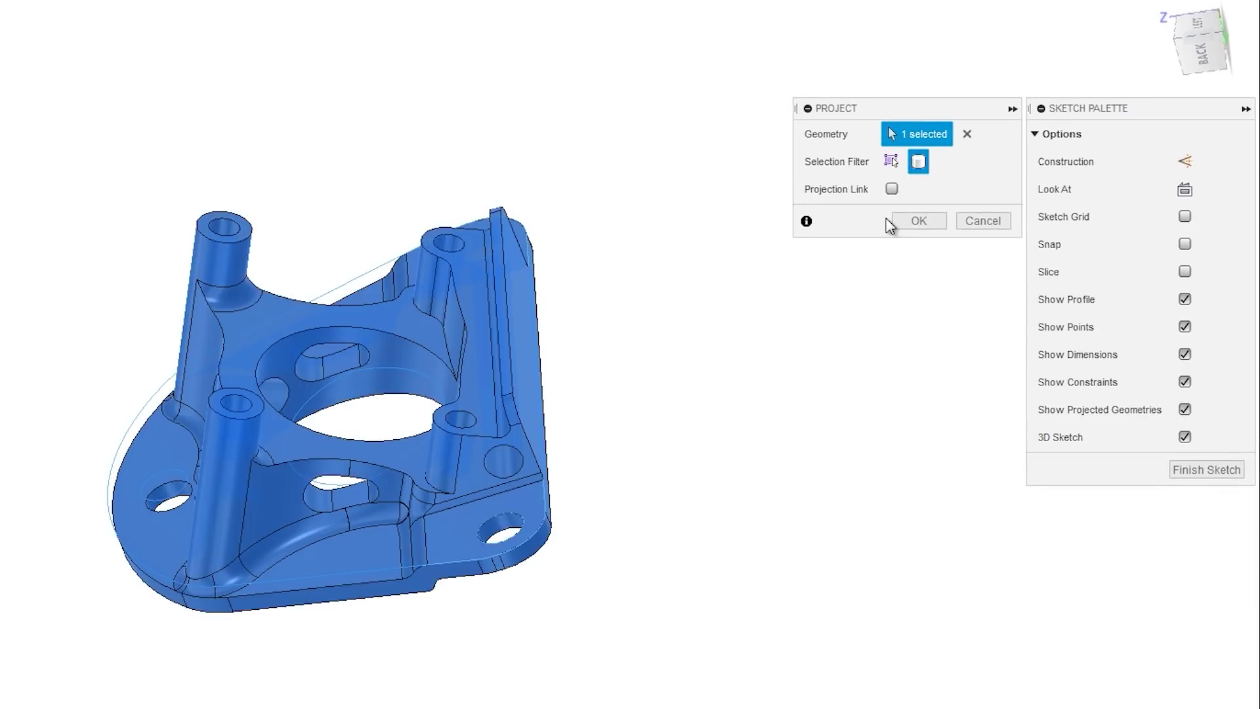
left_click(919, 220)
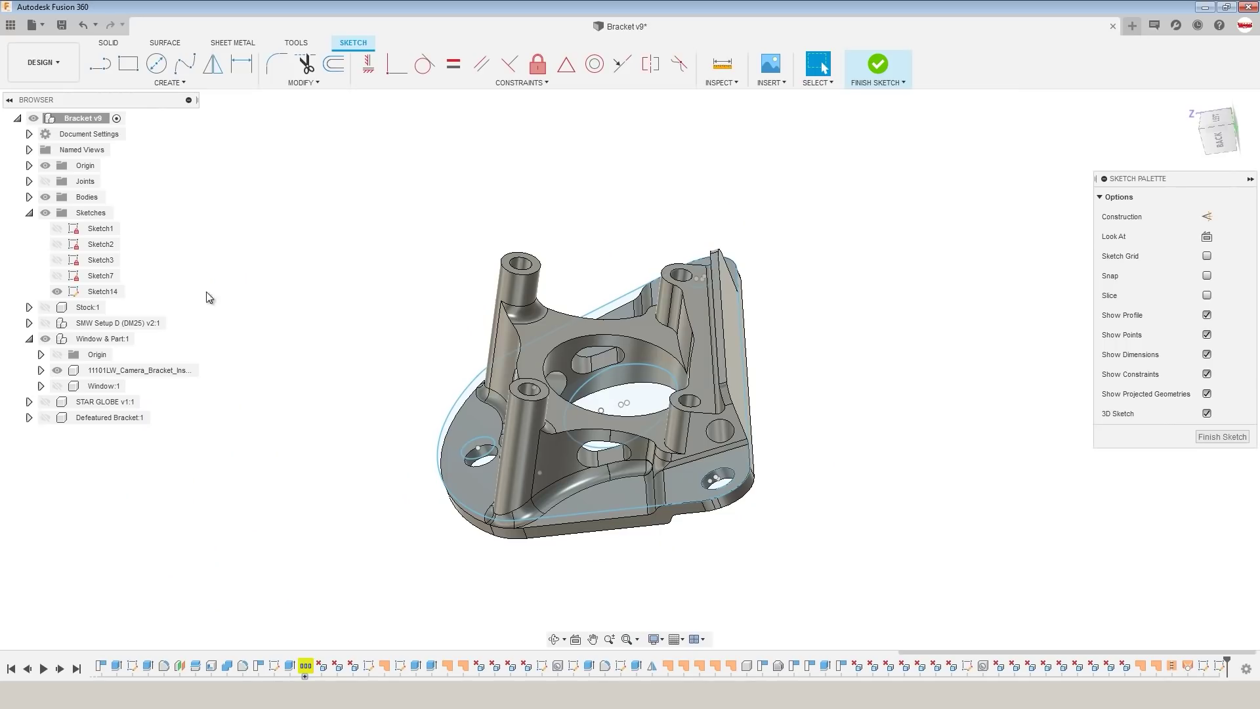
- Hide the camera bracket component and delete the large central opening's outline from the projected sketch
left_click(57, 371)
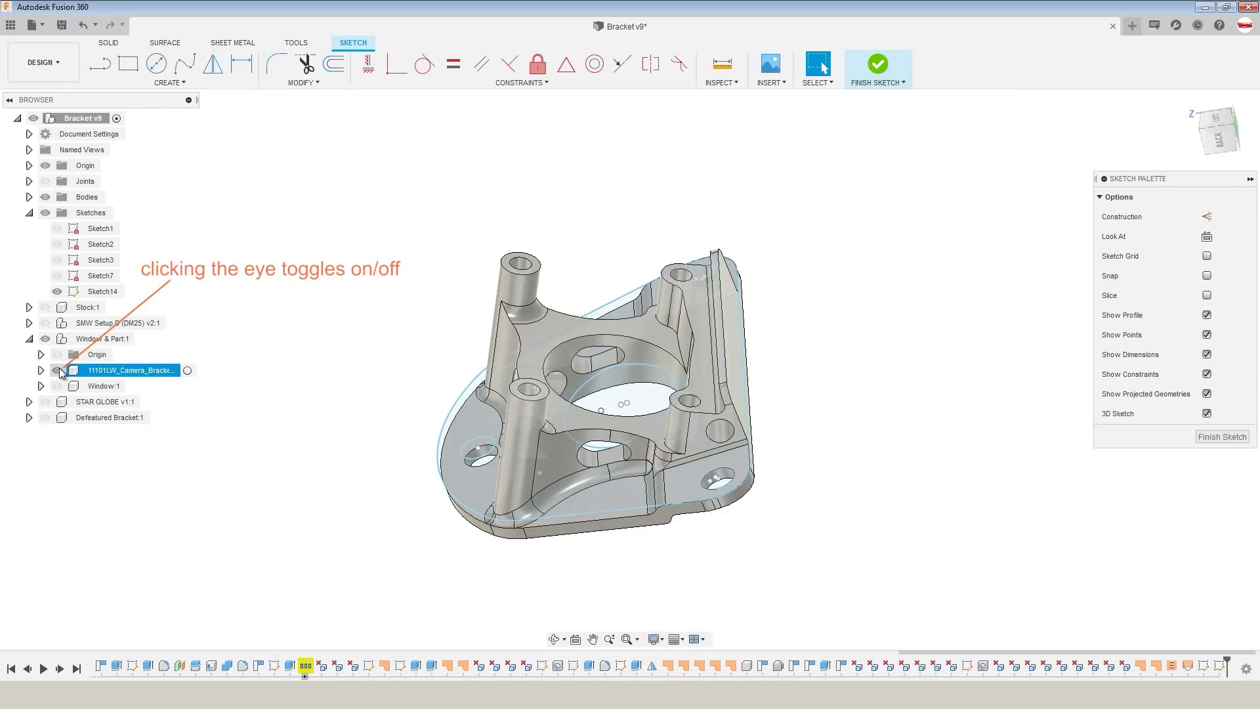
left_click(57, 370)
mouse_move(321, 371)
middle_mouse_down("shift")
mouse_move(356, 396)
mouse_move(514, 420)
mouse_move(521, 470)
mouse_move(520, 337)
mouse_move(482, 350)
mouse_move(482, 364)
middle_mouse_up("shift")
scroll(433, 249, "up", 4)
double_click(579, 258)
key("Delete")
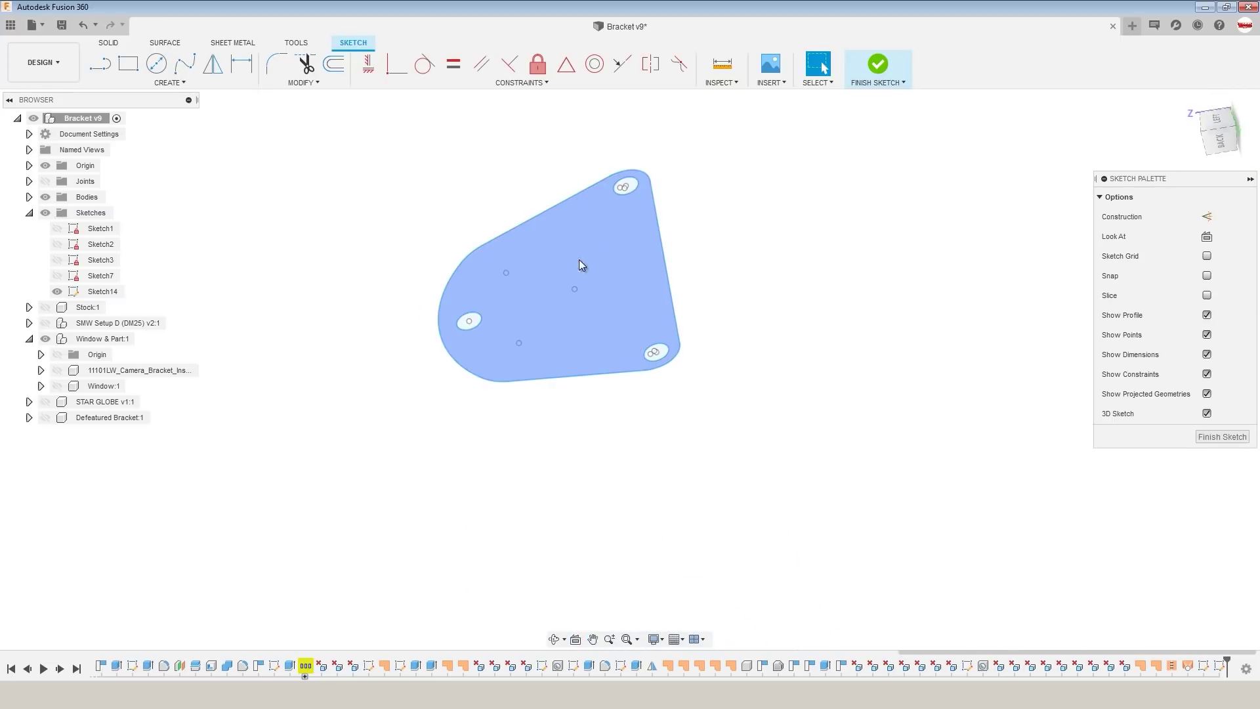
- Delete the three small mounting-hole circles from the projected sketch so only the outer boundary is kept
left_click(623, 191)
key("Delete")
left_click(648, 358)
key("Delete")
left_click(470, 332)
key("Delete")
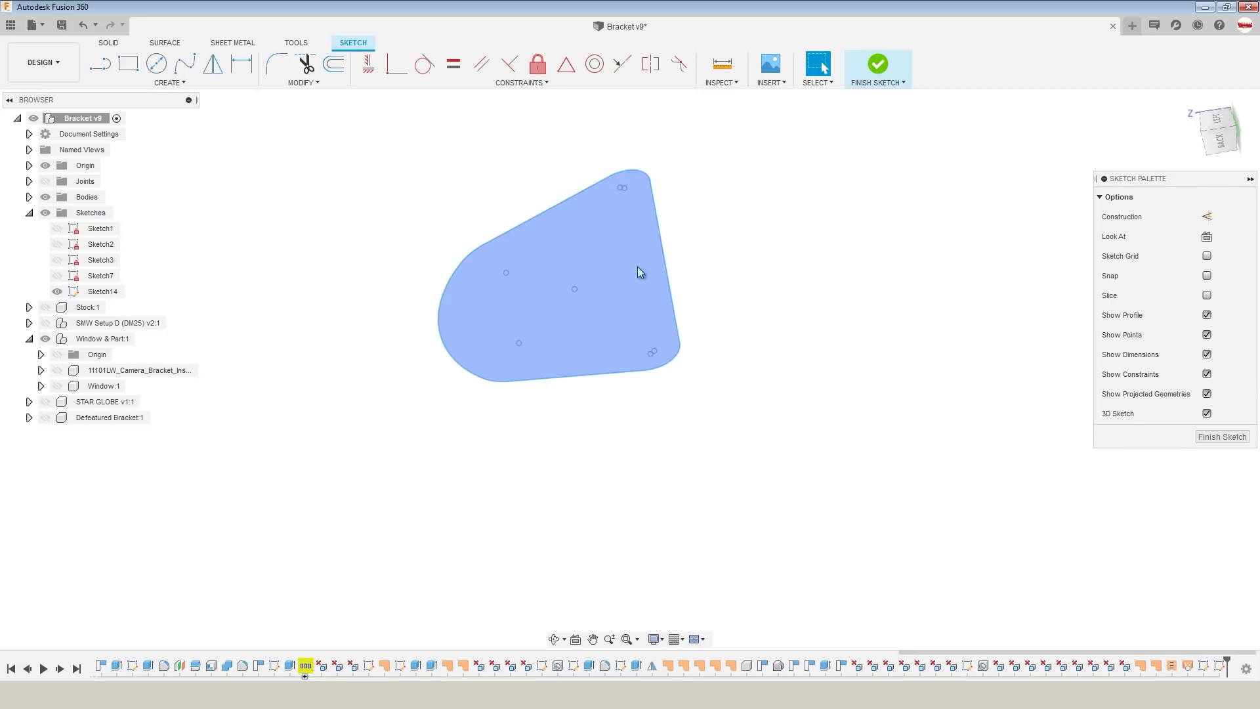
- Finish the sketch and show the camera bracket component again to compare it with the projected outline
left_click(876, 66)
left_click(45, 418)
left_click(45, 418)
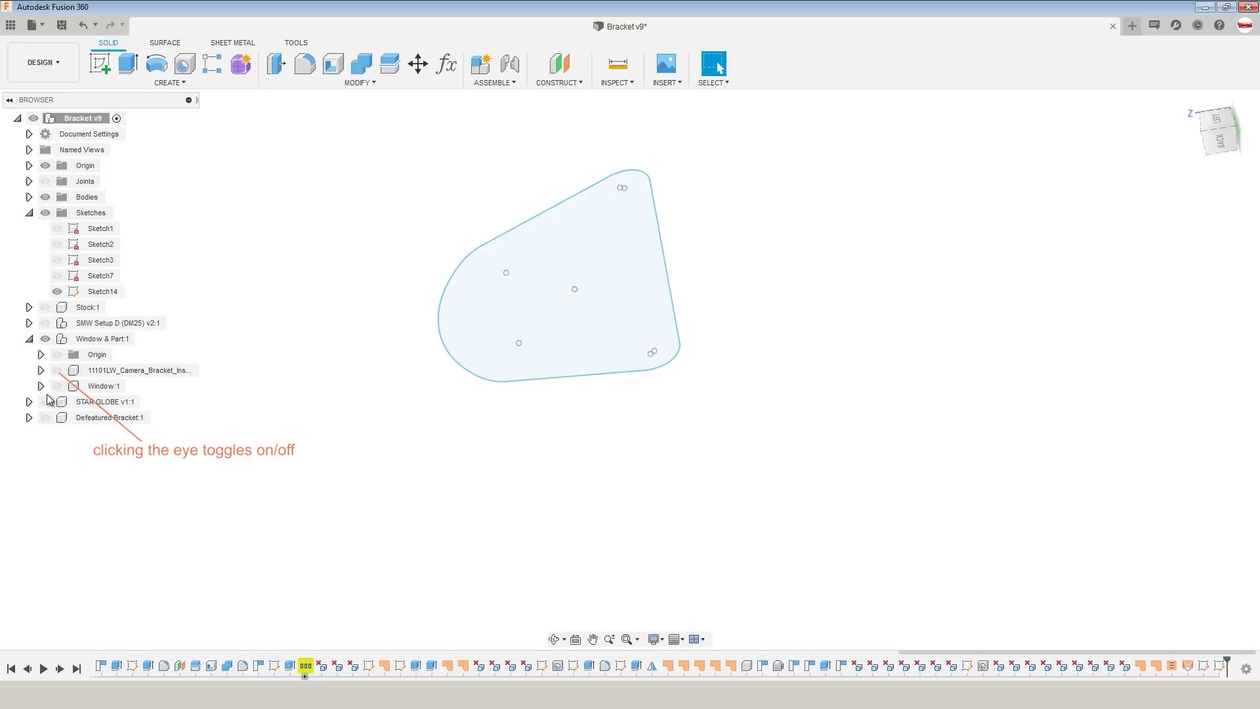
left_click(57, 370)
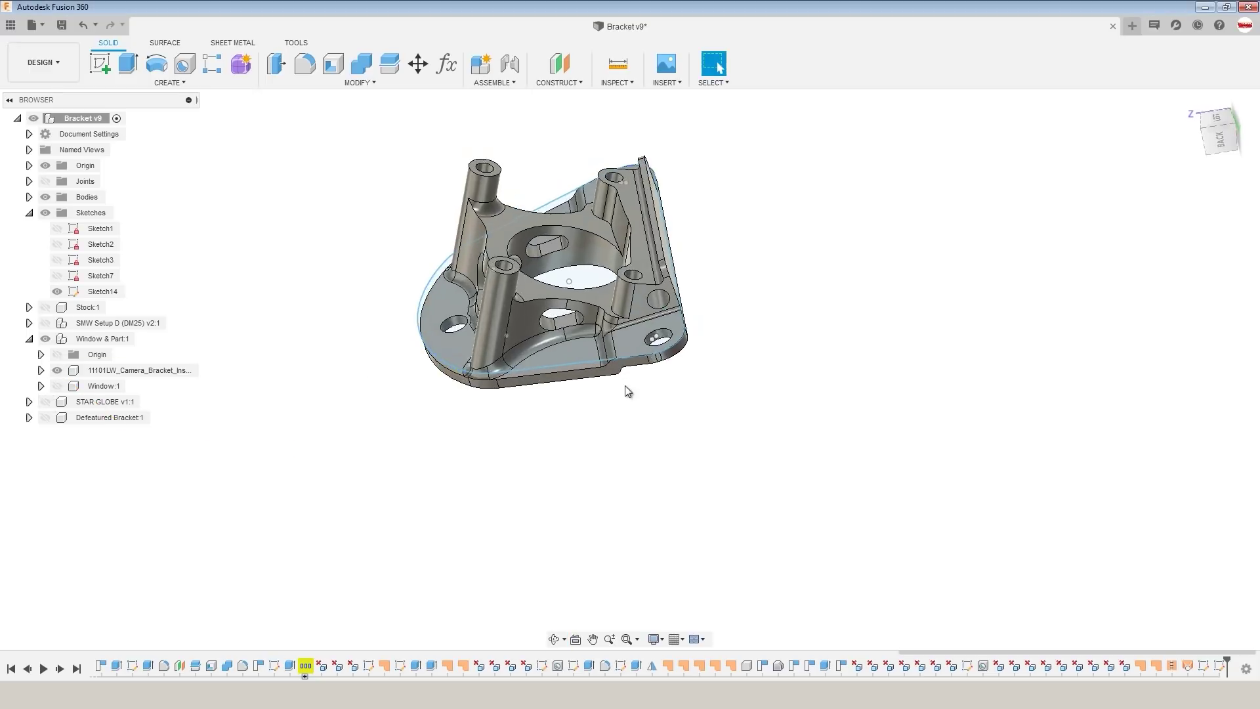
scroll(626, 386, "up", 3)
middle_click_drag(580, 345, 604, 433)
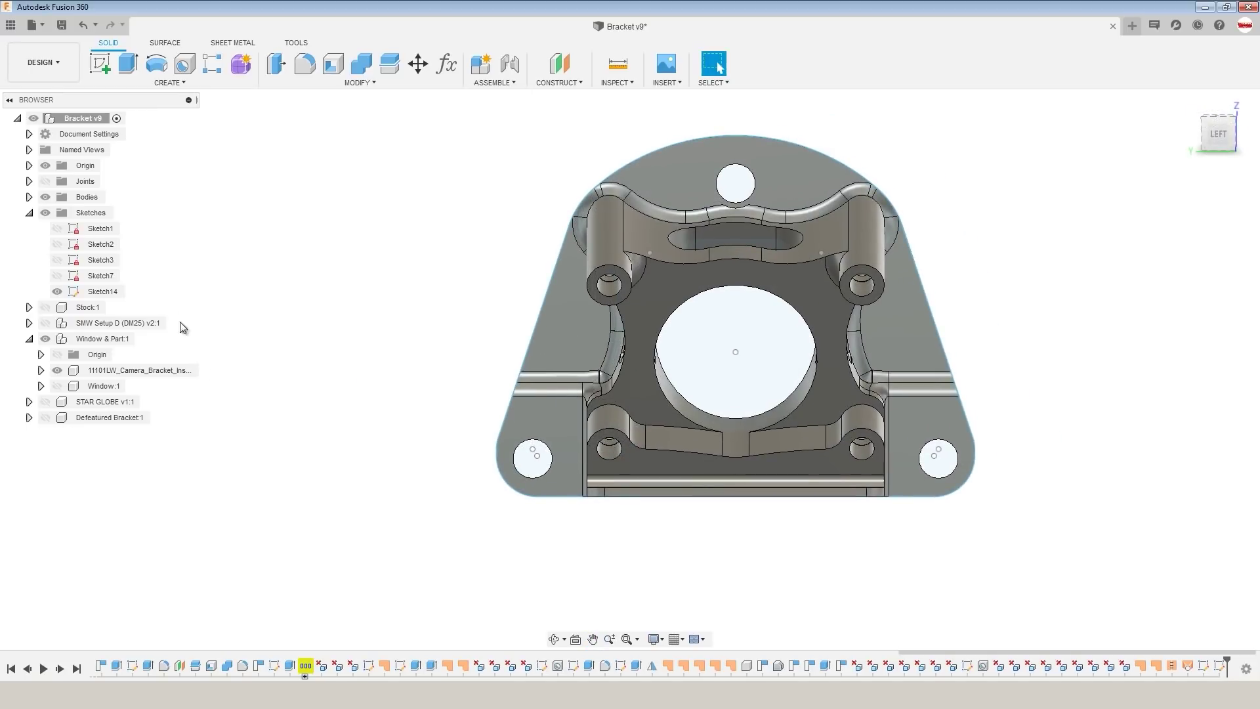
left_click(89, 292)
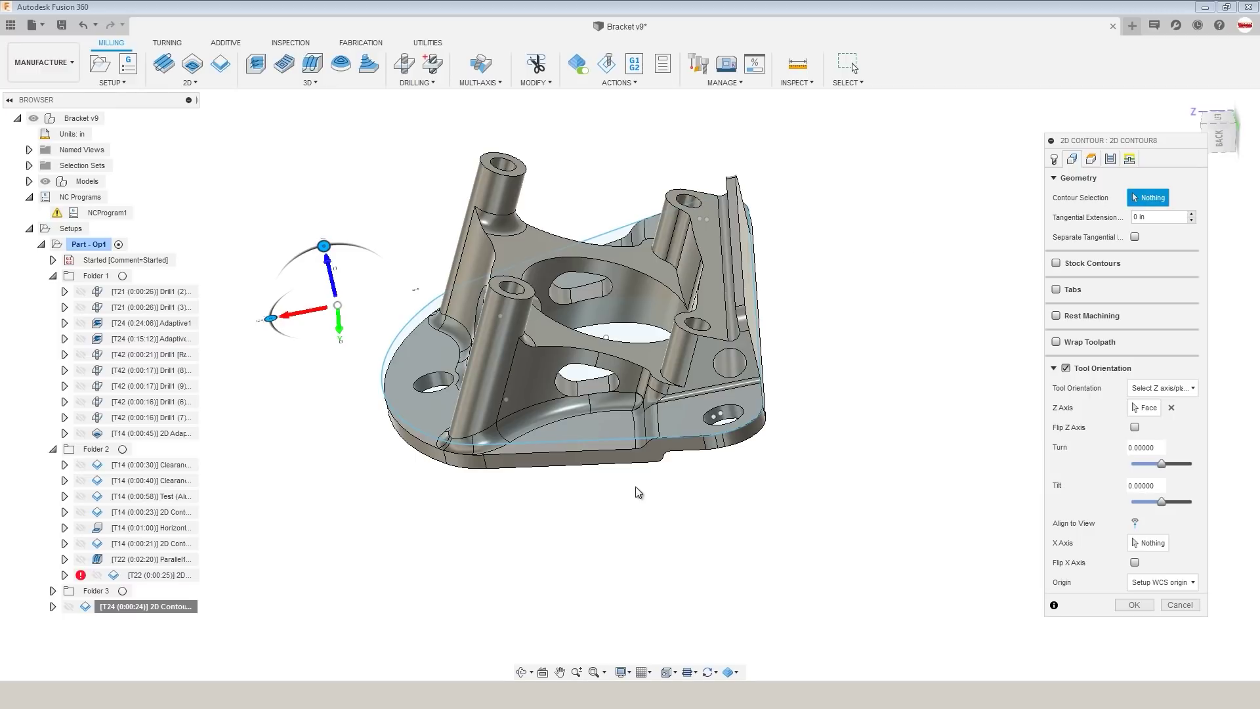
- Pick the projected outline in the model as the 2D Contour geometry and clear the selection again
left_click(732, 453)
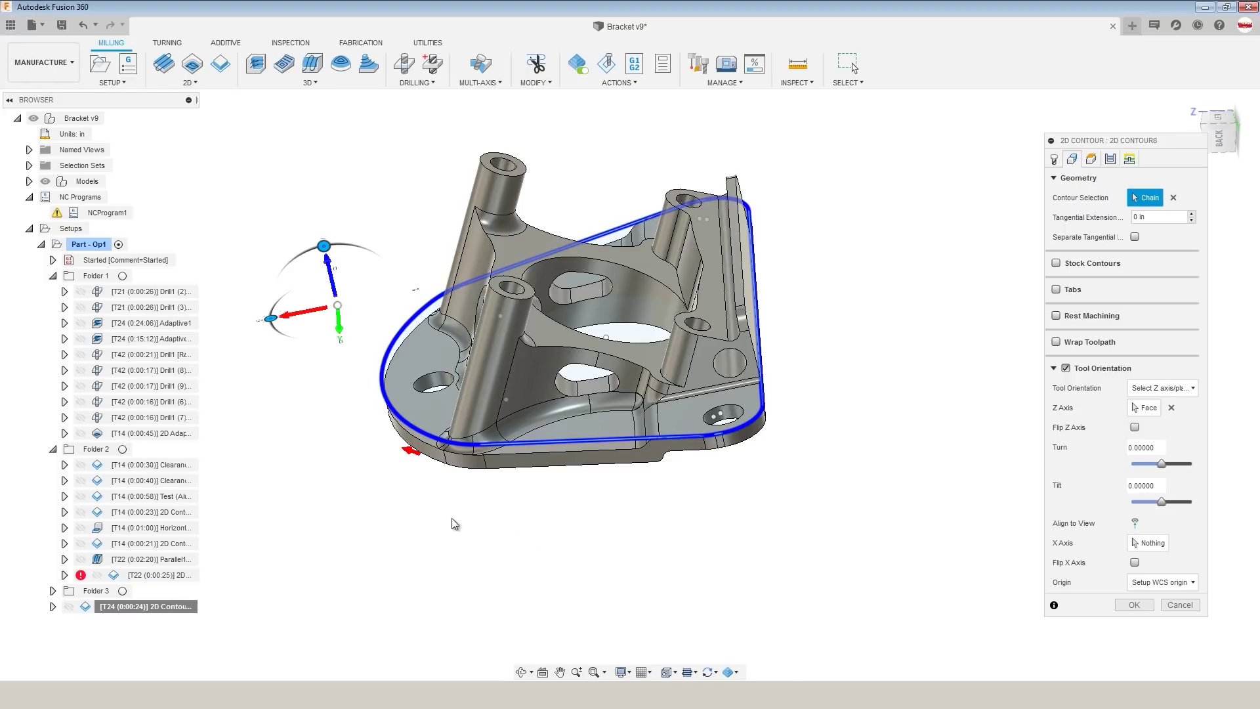
left_click(1174, 198)
- Try to build the 2D Contour chain from the bracket's lower base edges and clear the contour selection
scroll(622, 591, "up", 2)
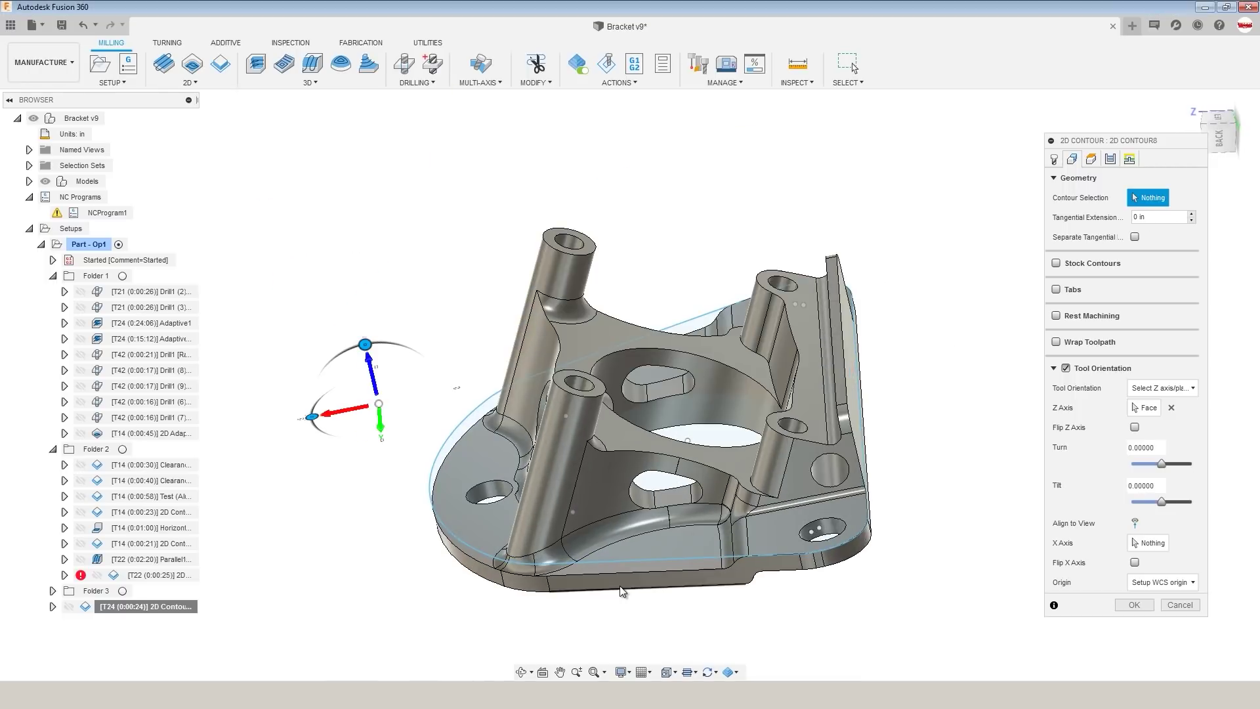
left_click(577, 590)
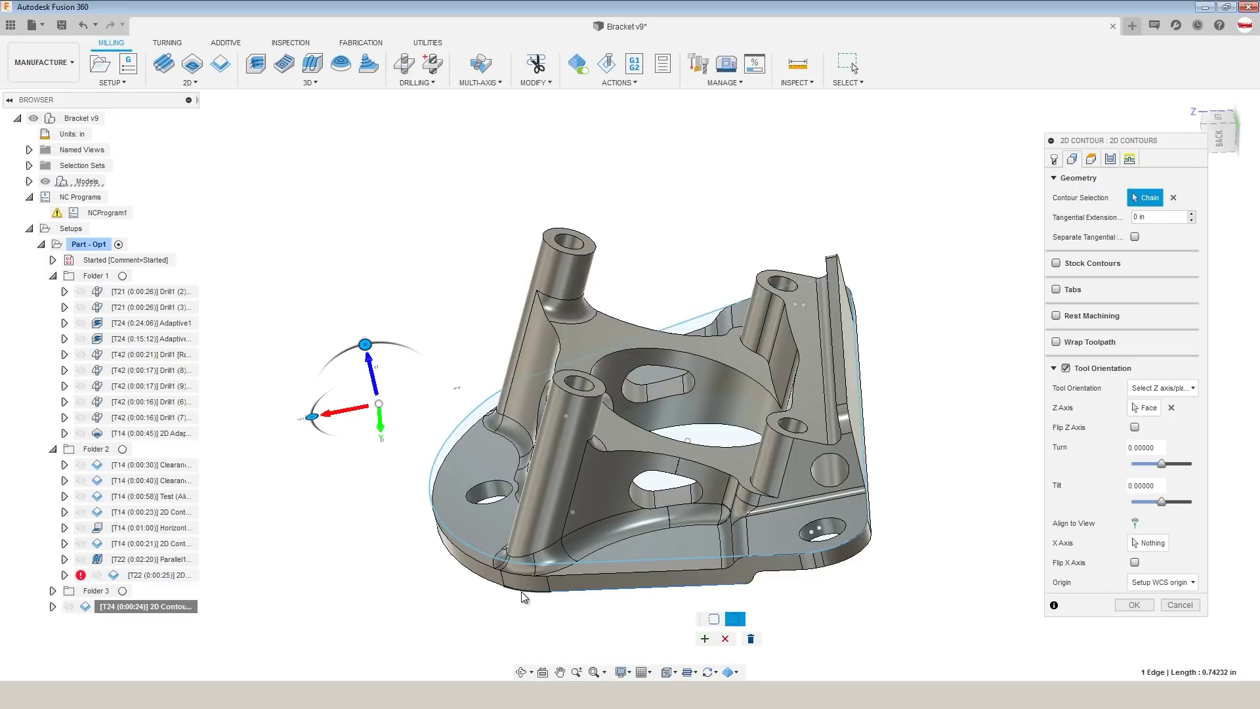
left_click(489, 589)
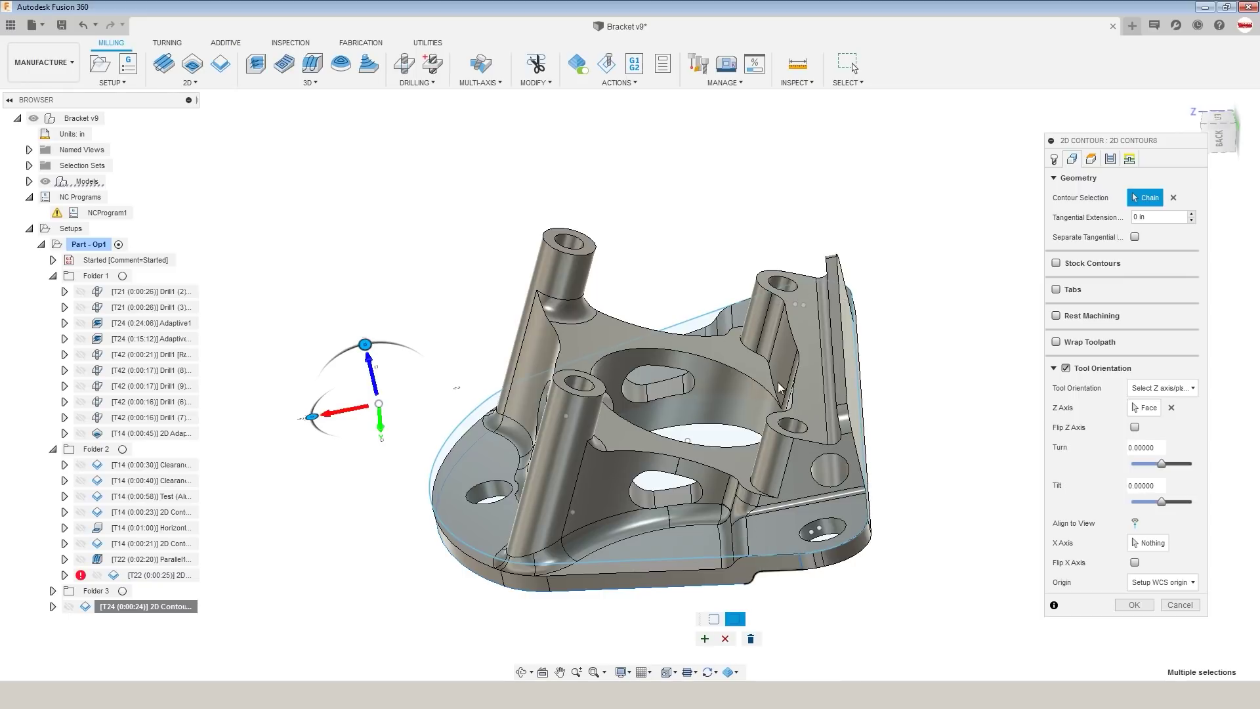
left_click(725, 639)
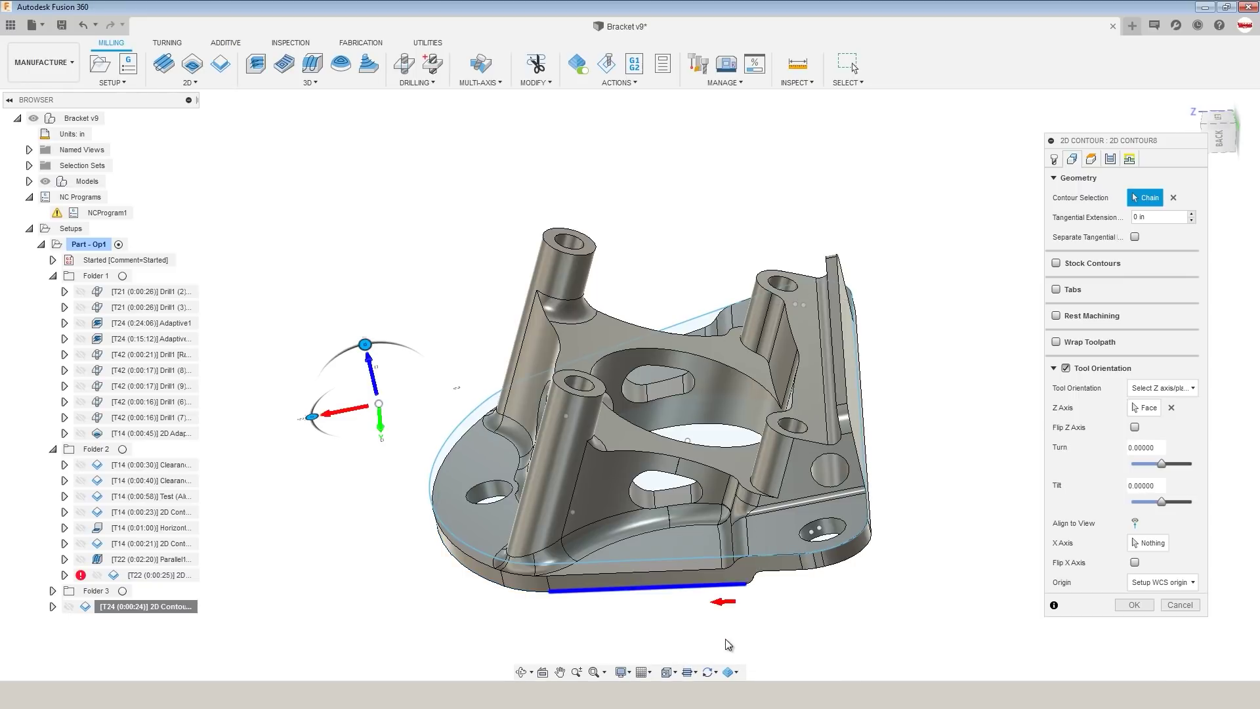
left_click(1173, 198)
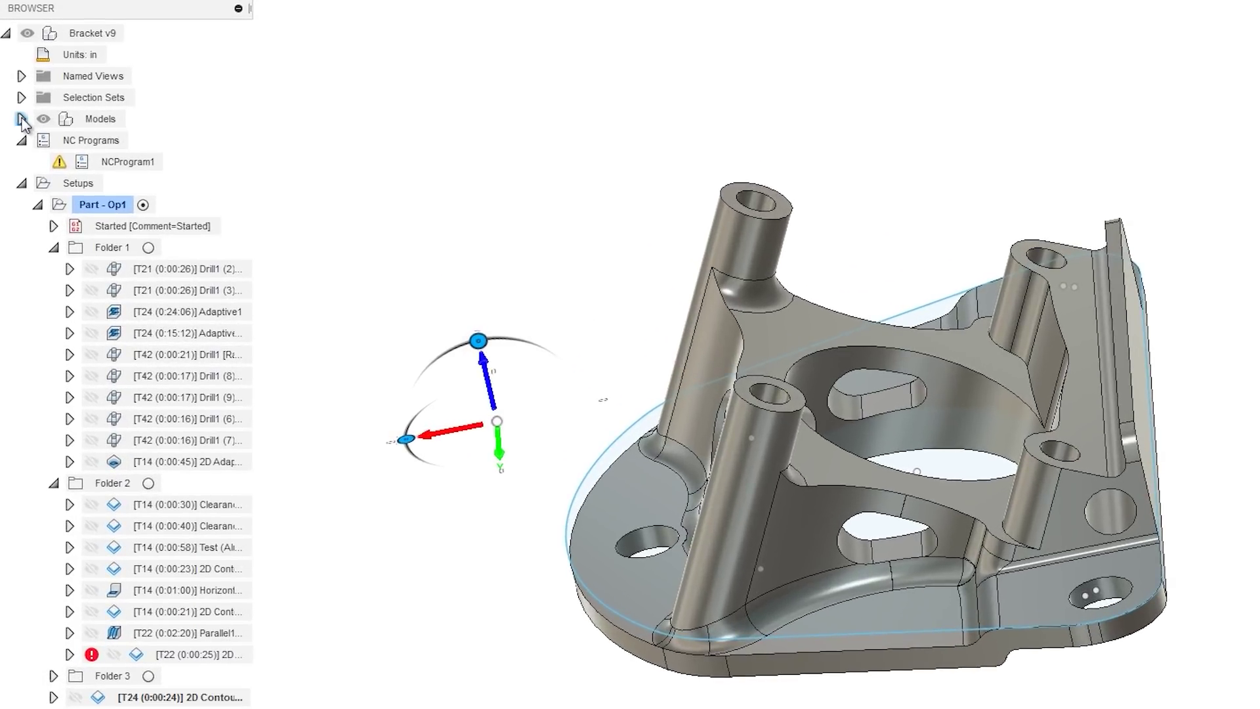
- Choose Sketch14 from the Bracket model's sketches in the browser as the 2D Contour geometry
left_click(29, 181)
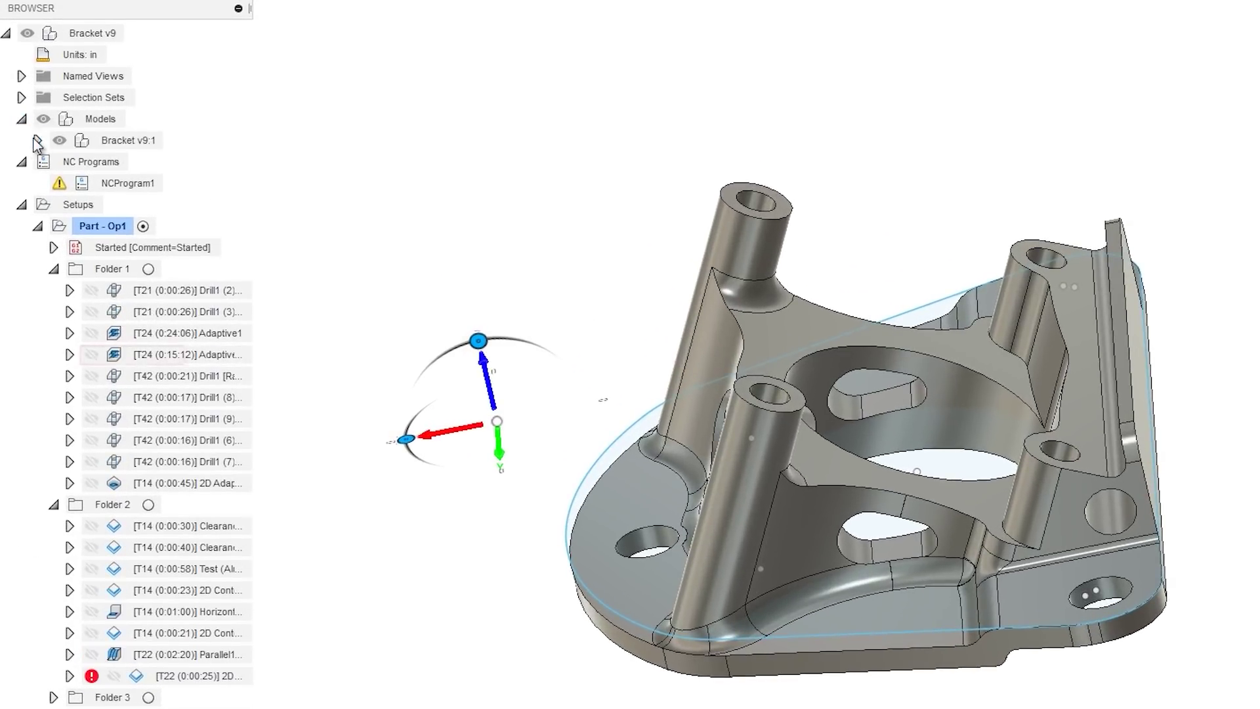
left_click(37, 140)
left_click(156, 354)
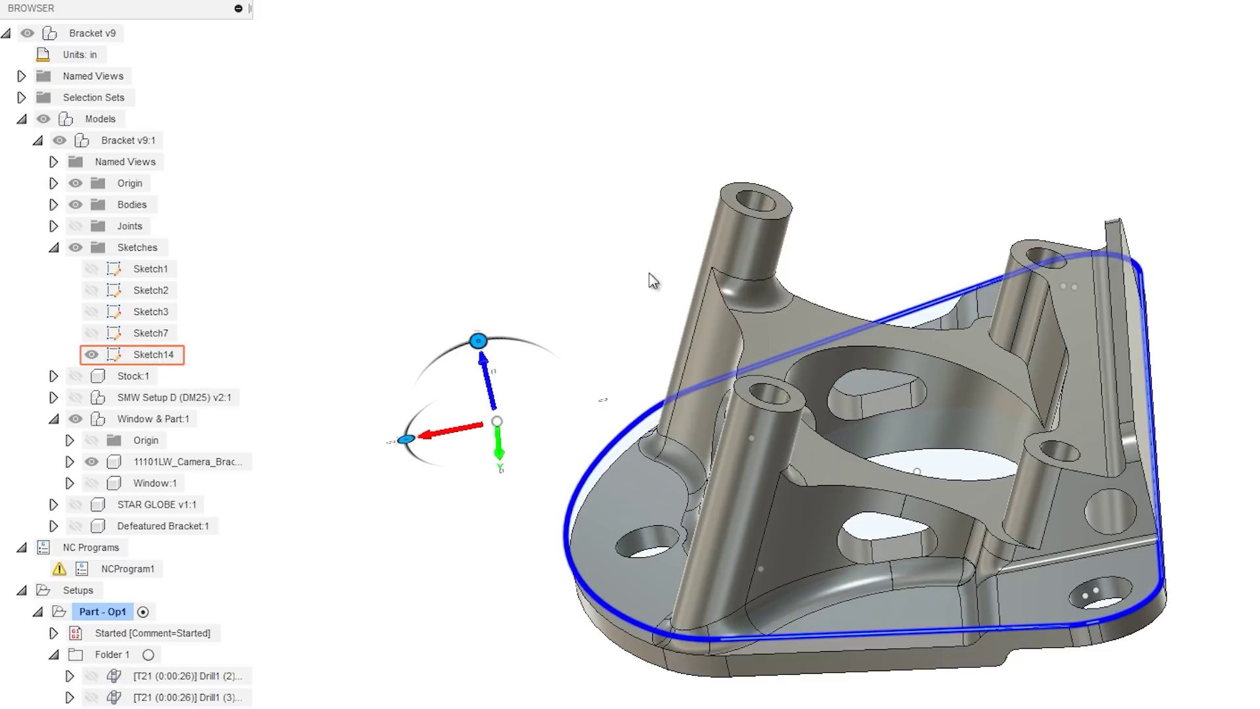
- Accept the 2D Contour operation with the sketch outline to generate its toolpath around the bracket
mouse_move(652, 278)
middle_mouse_down("shift")
mouse_move(647, 132)
mouse_move(1049, 257)
middle_mouse_up("shift")
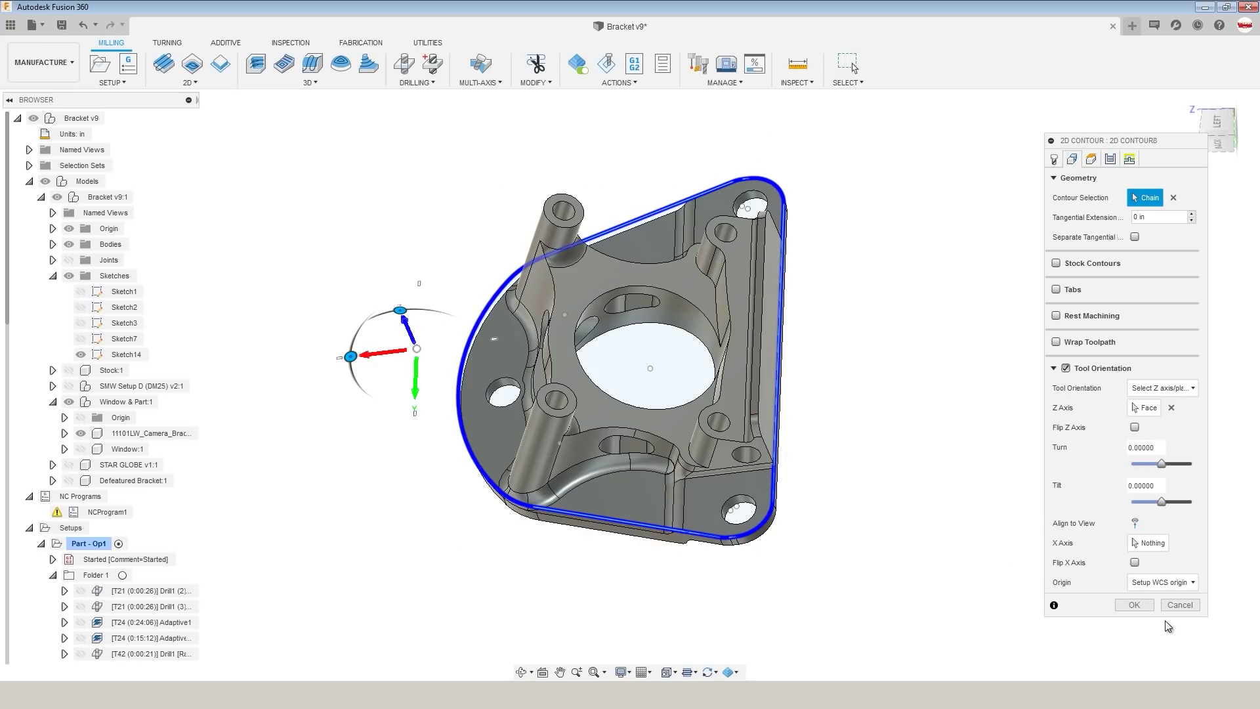
left_click(1144, 605)
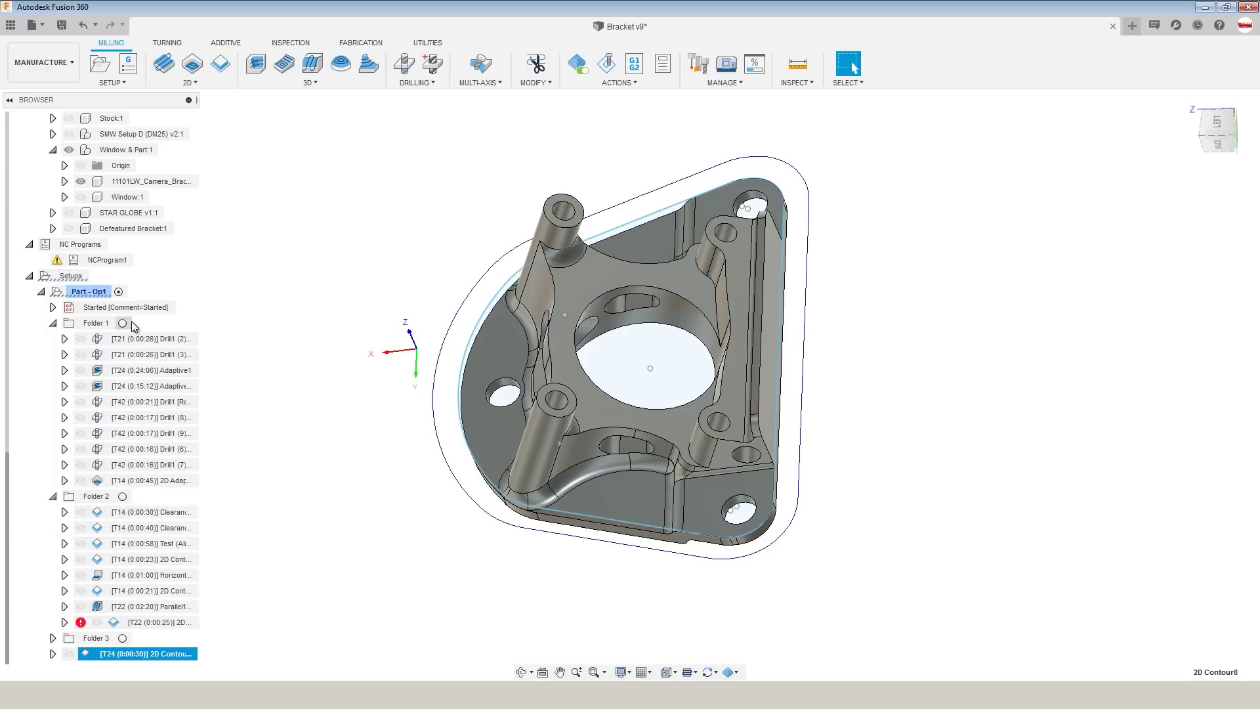
- Edit the 2D Contour8 operation, replacing its contour selection with the projected outline picked in the model, and regenerate the toolpath
right_click(132, 654)
left_click(186, 194)
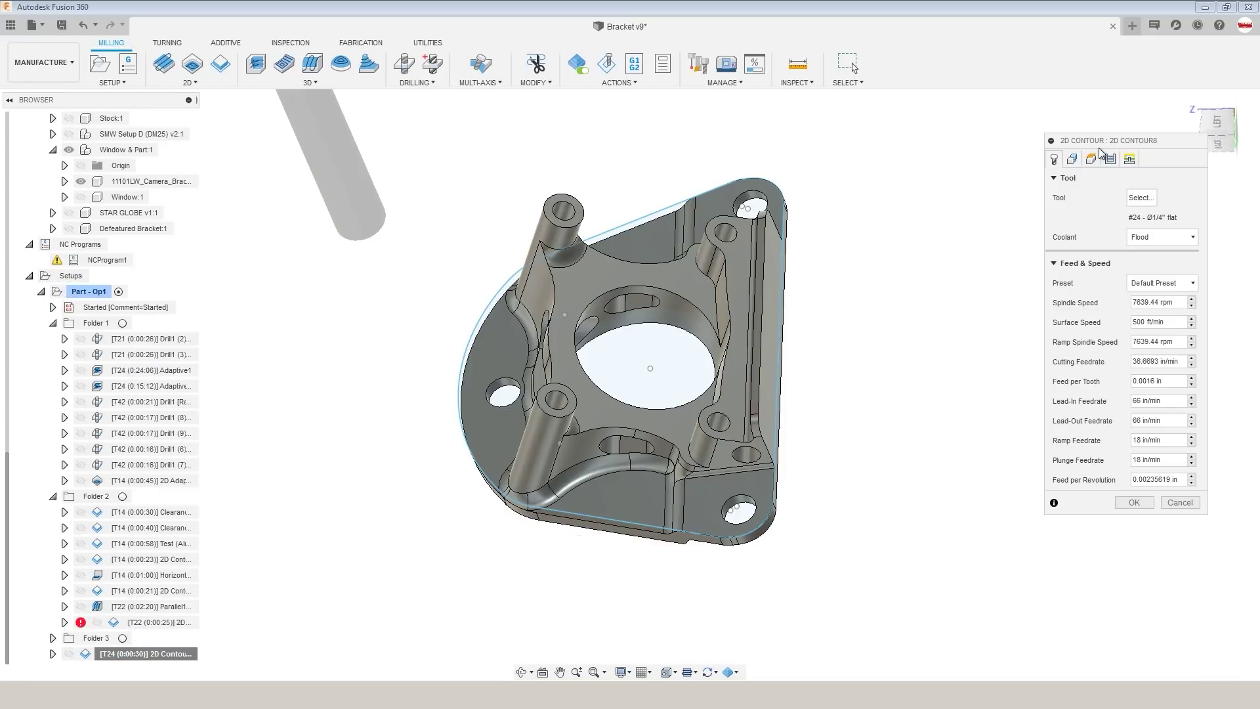
left_click(1072, 159)
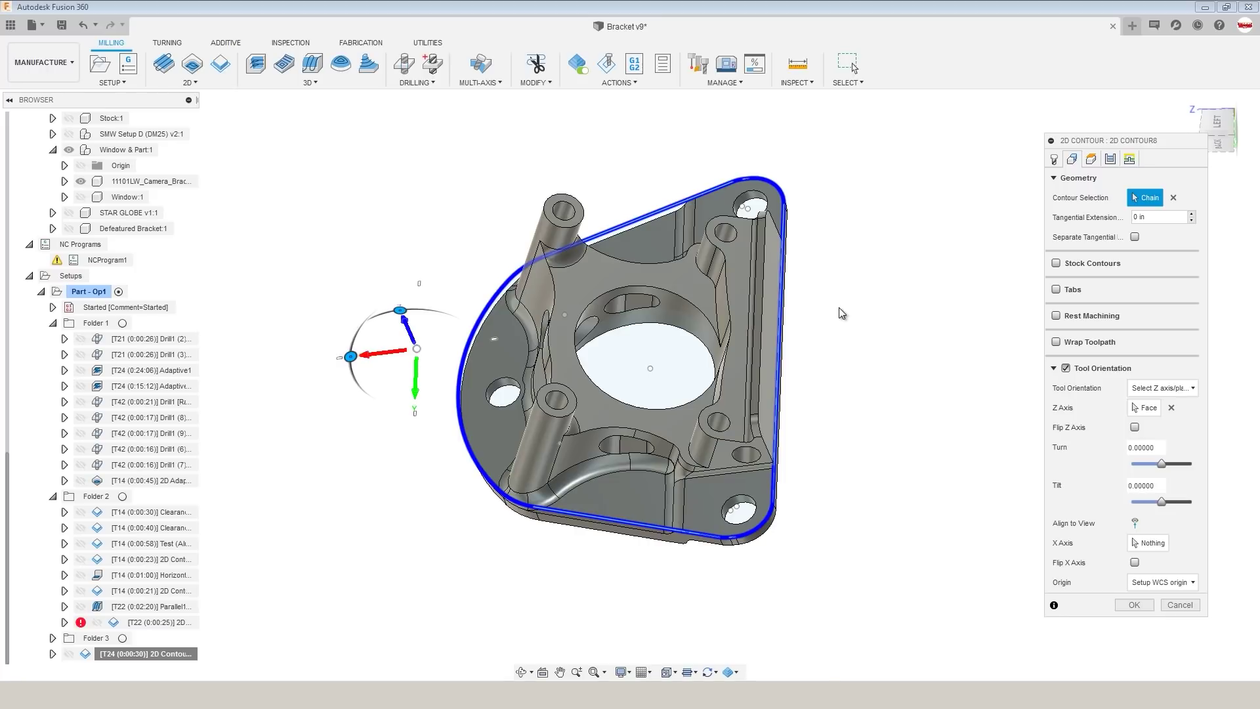
scroll(148, 222, "up", 3)
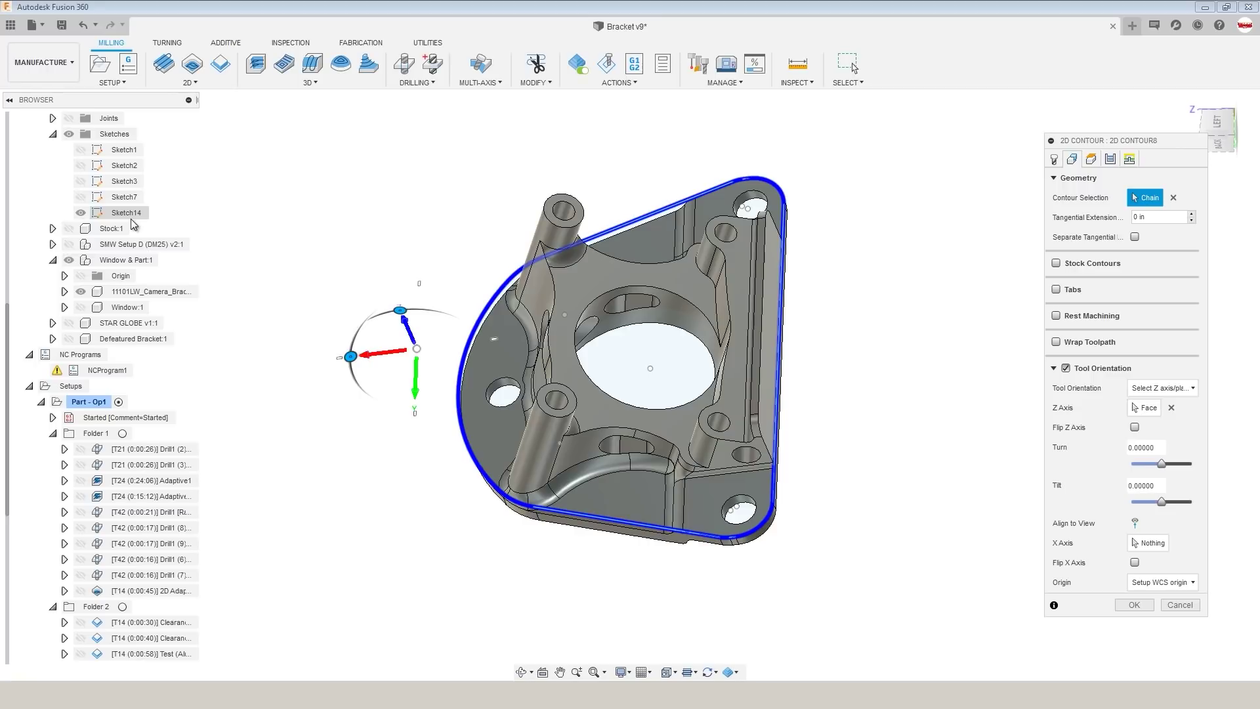
left_click(1172, 198)
left_click(1165, 200)
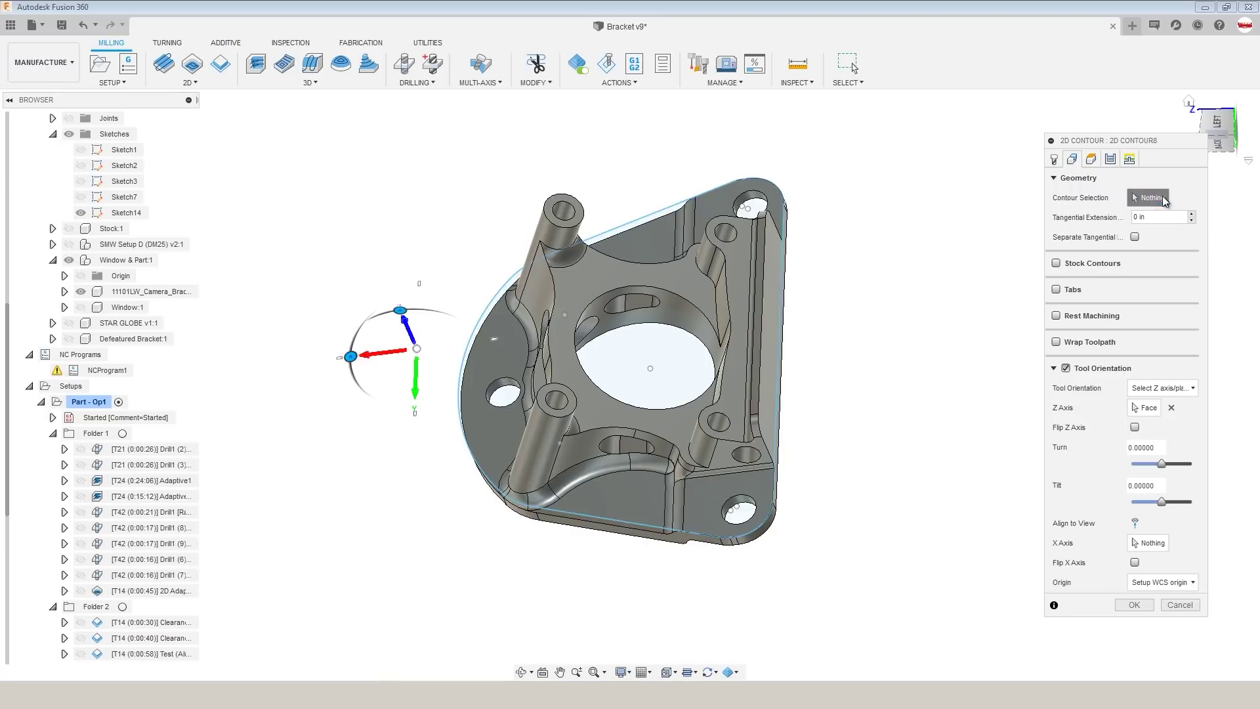
left_click(708, 190)
left_click(1133, 605)
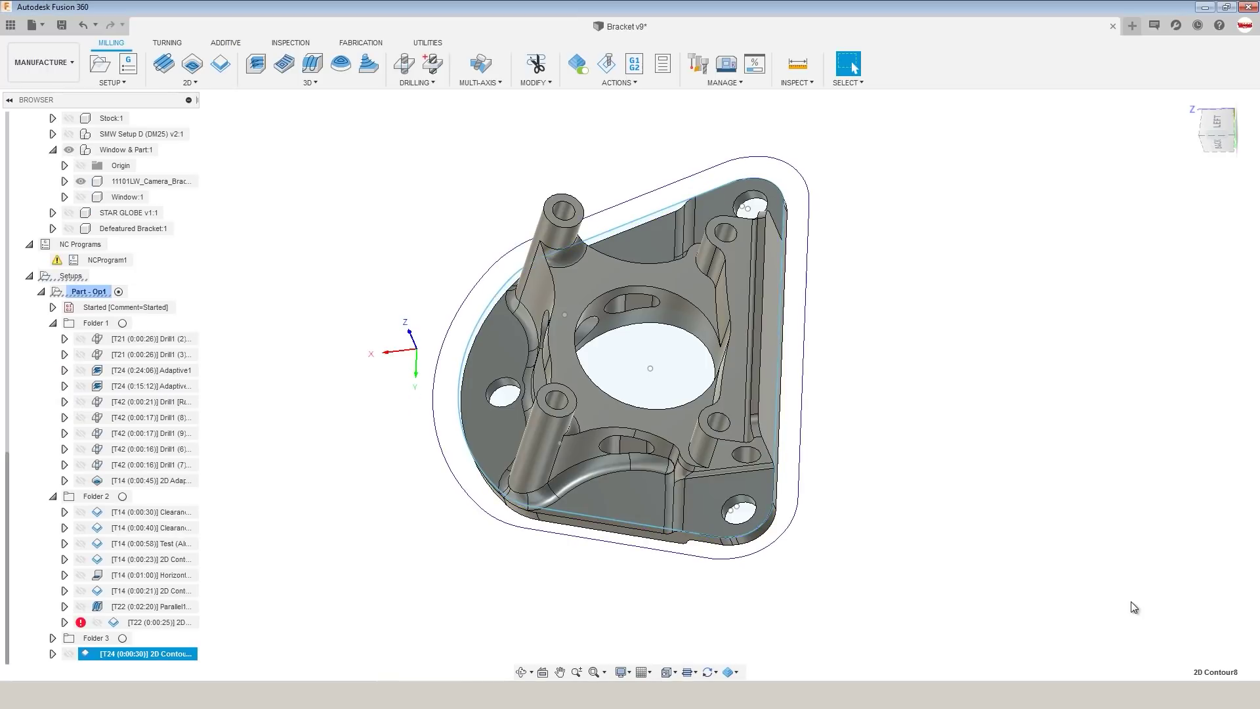